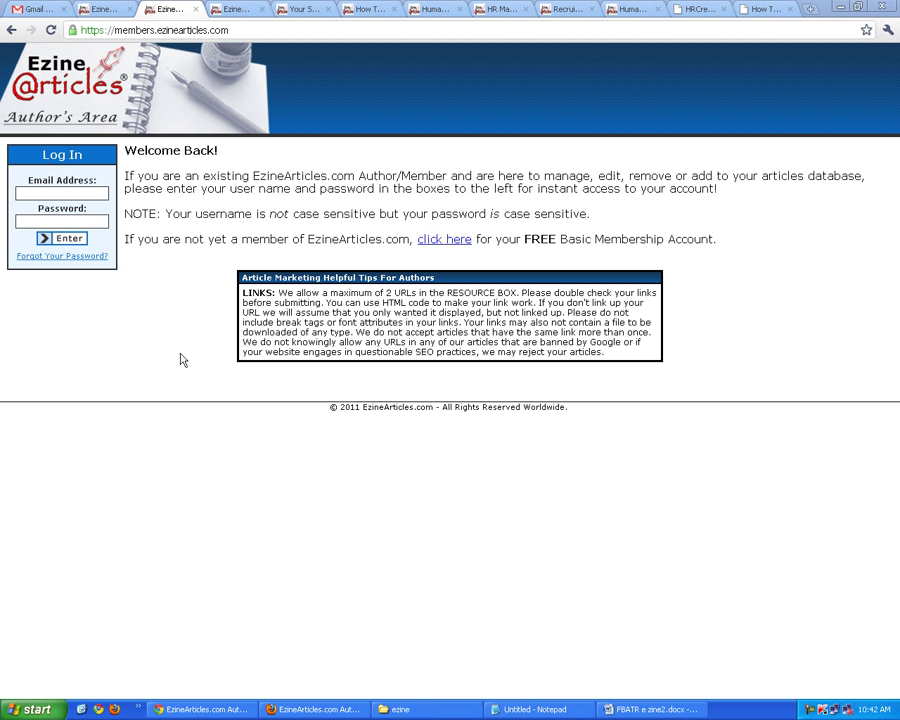
Log in with the saved account e-mail address and the account password
click(63, 192)
click(216, 177)
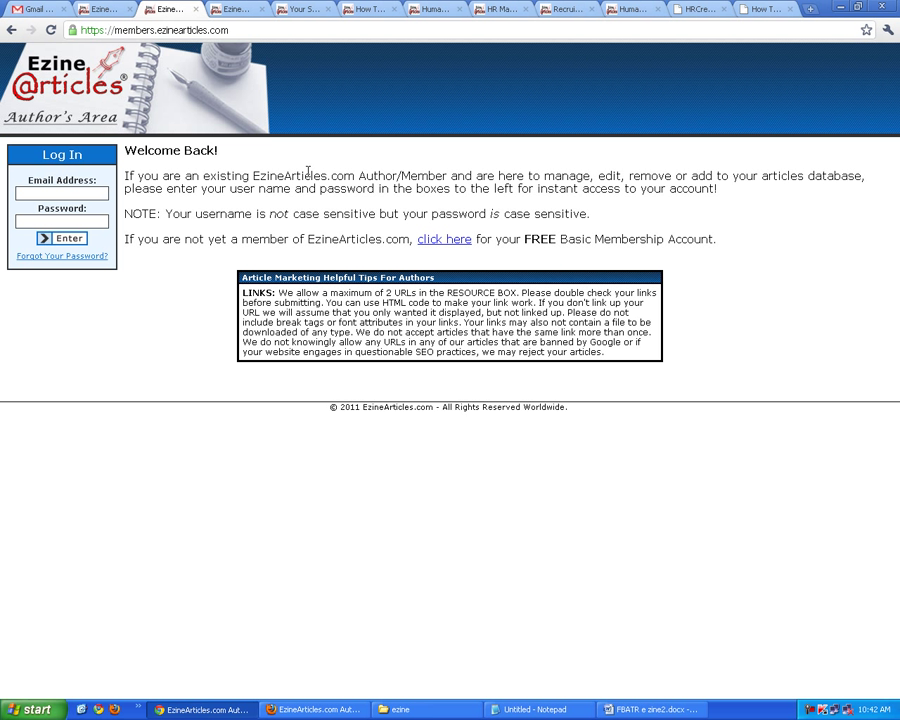
click(72, 194)
click(161, 183)
click(39, 192)
click(39, 192)
click(50, 207)
click(54, 222)
key(Return)
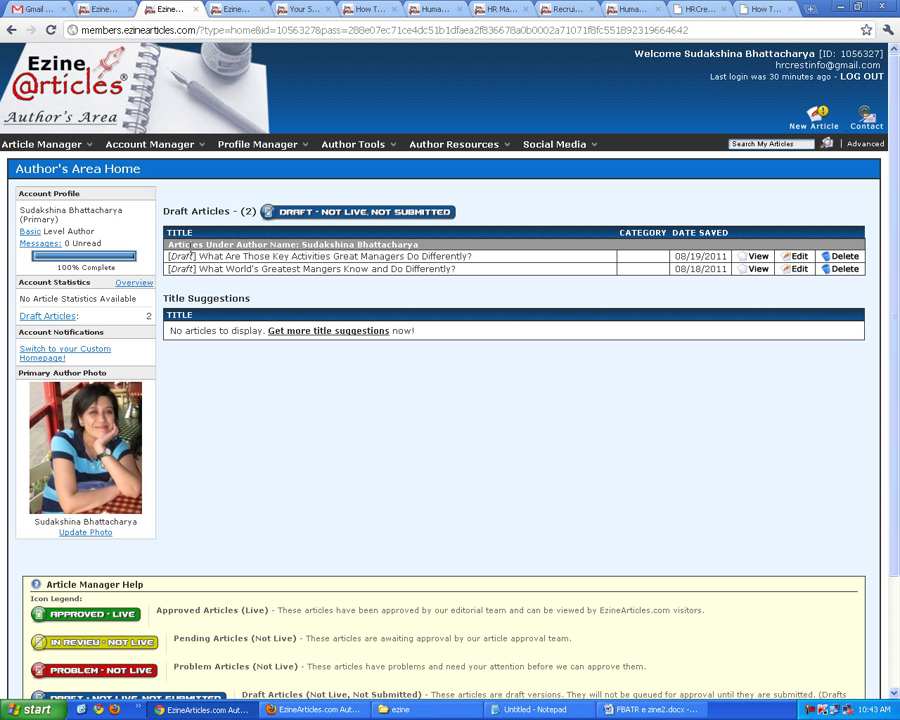
Start a new article with Article Manager › Submit A New Article
mouse_move(45, 144)
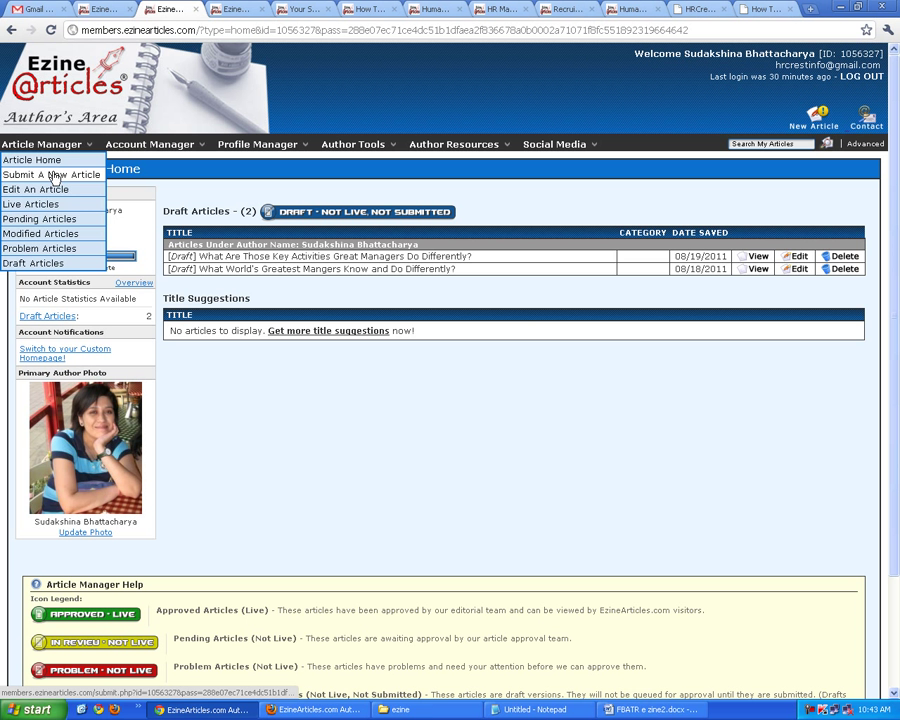
click(53, 175)
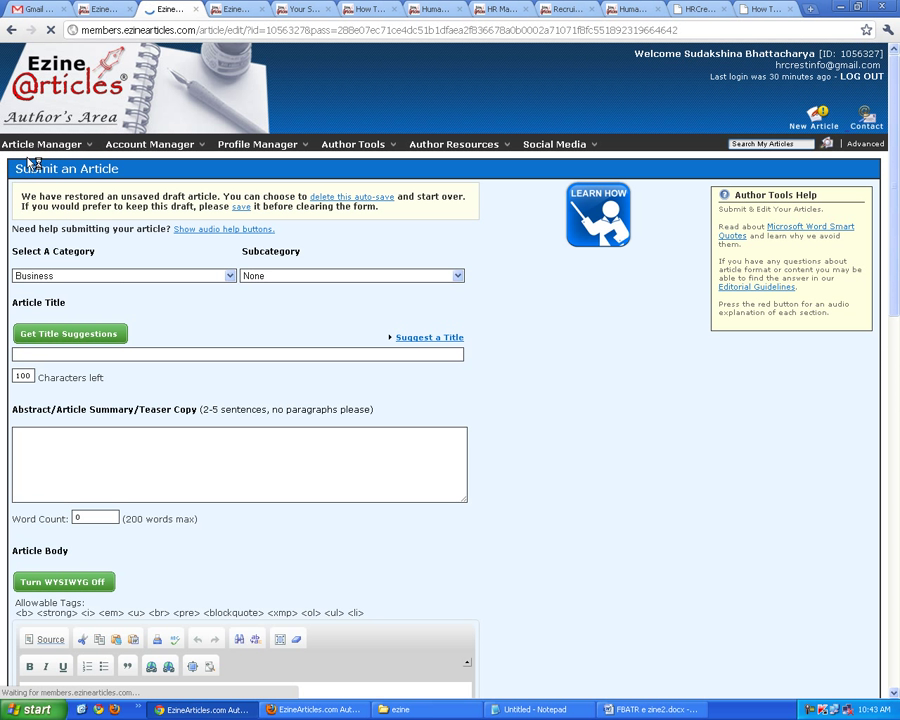
mouse_move(42, 144)
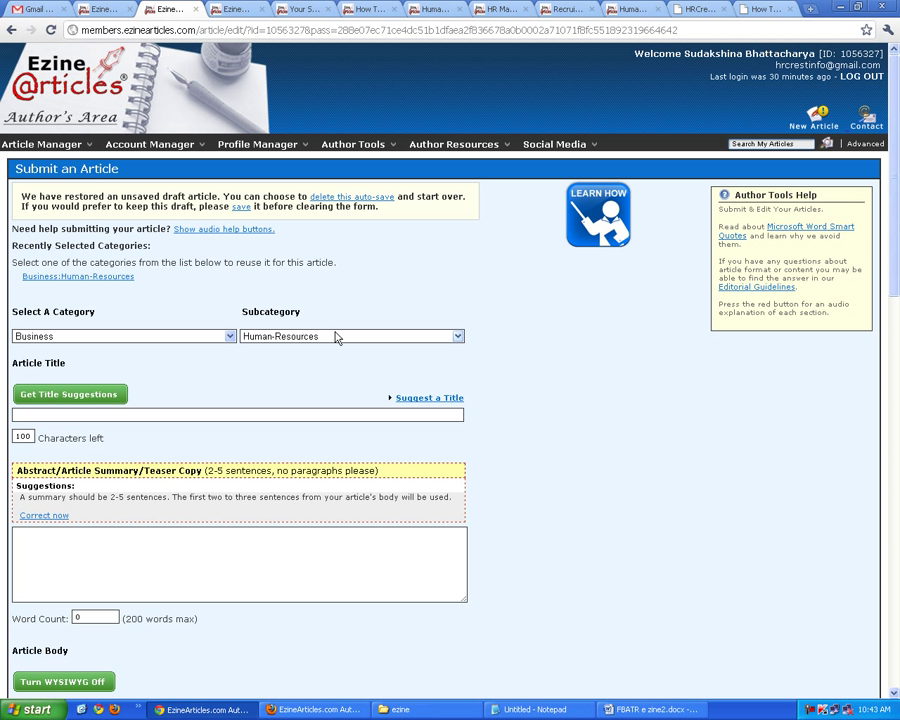
Scroll through the Submit an Article form's summary and body fields
scroll(150, 390, down, 1)
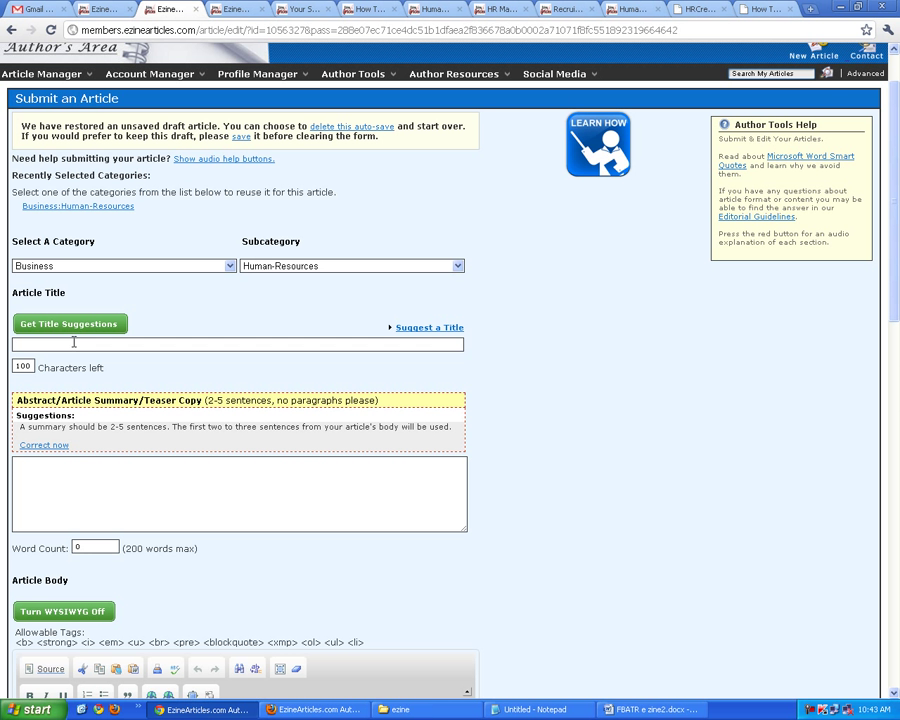
click(79, 481)
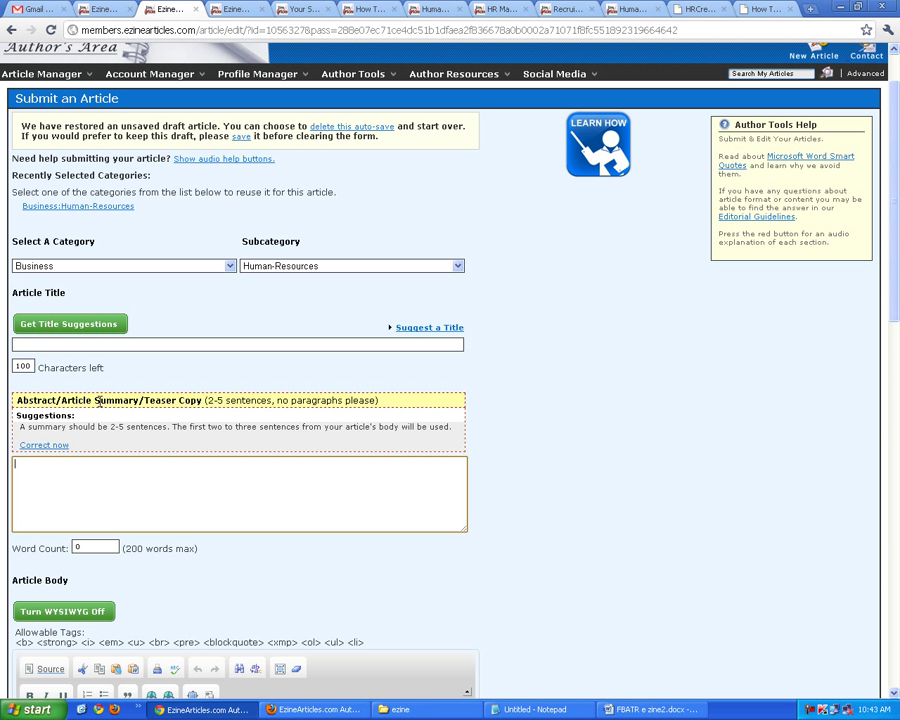
scroll(140, 497, down, 6)
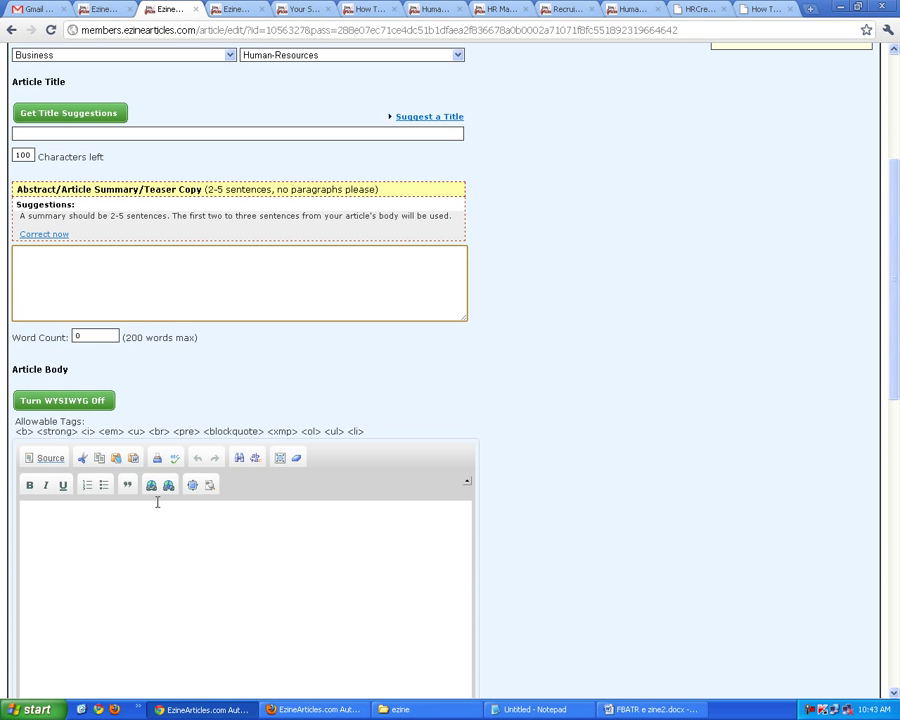
click(100, 362)
scroll(100, 362, down, 4)
scroll(190, 386, down, 3)
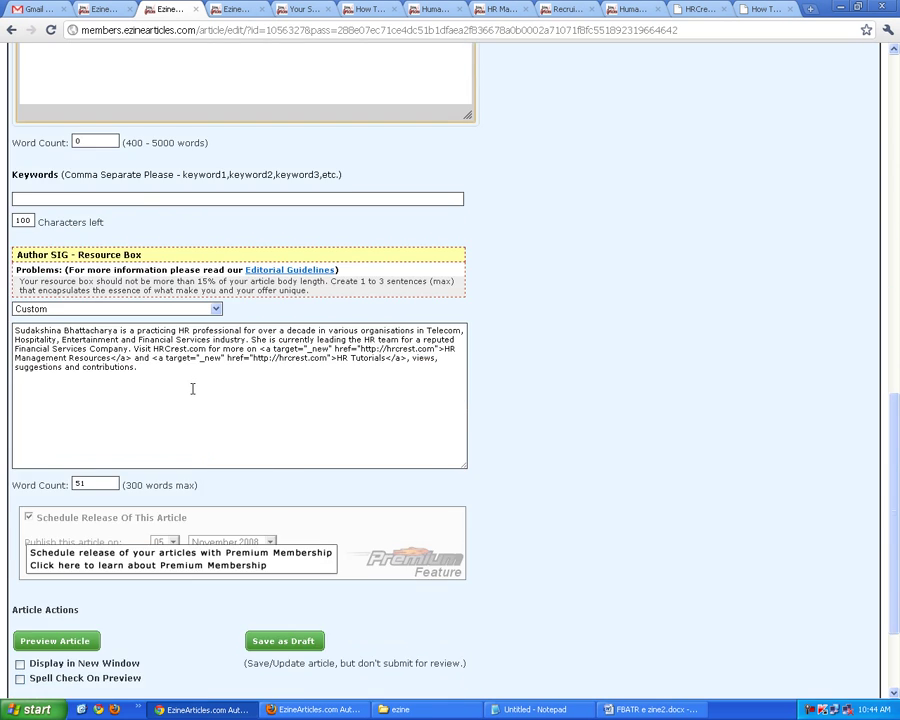
scroll(198, 388, up, 10)
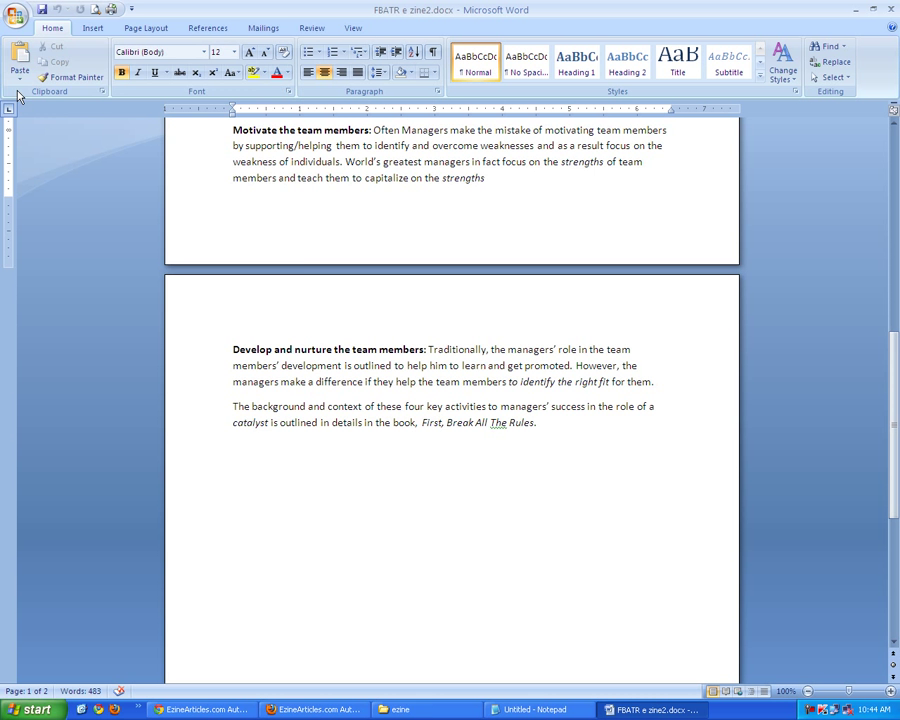
In Word's Open dialog, browse My Computer to Local Disk (D:)
click(15, 17)
click(46, 79)
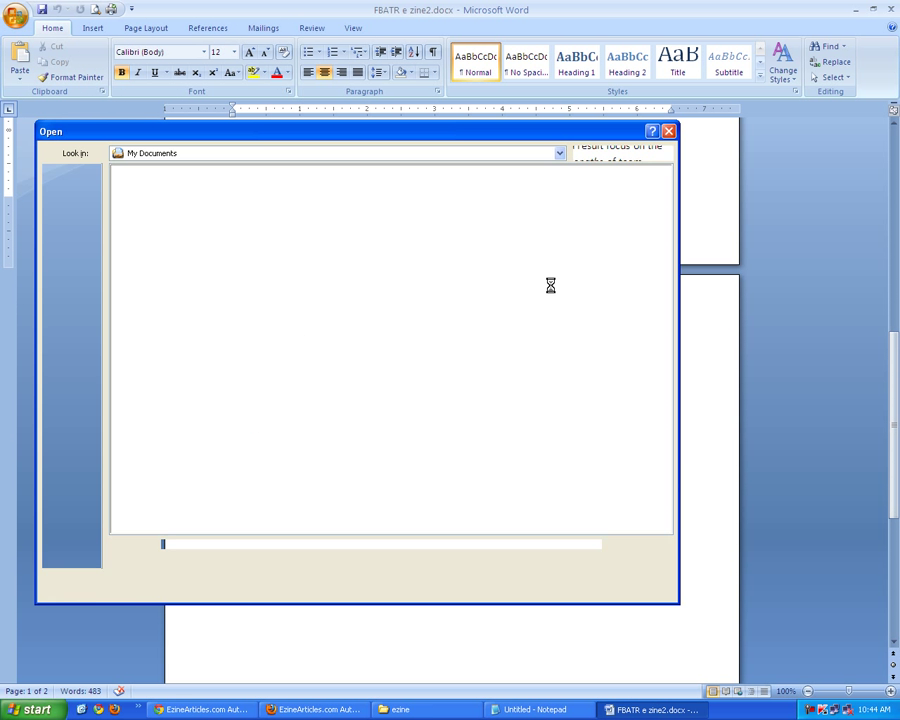
click(68, 220)
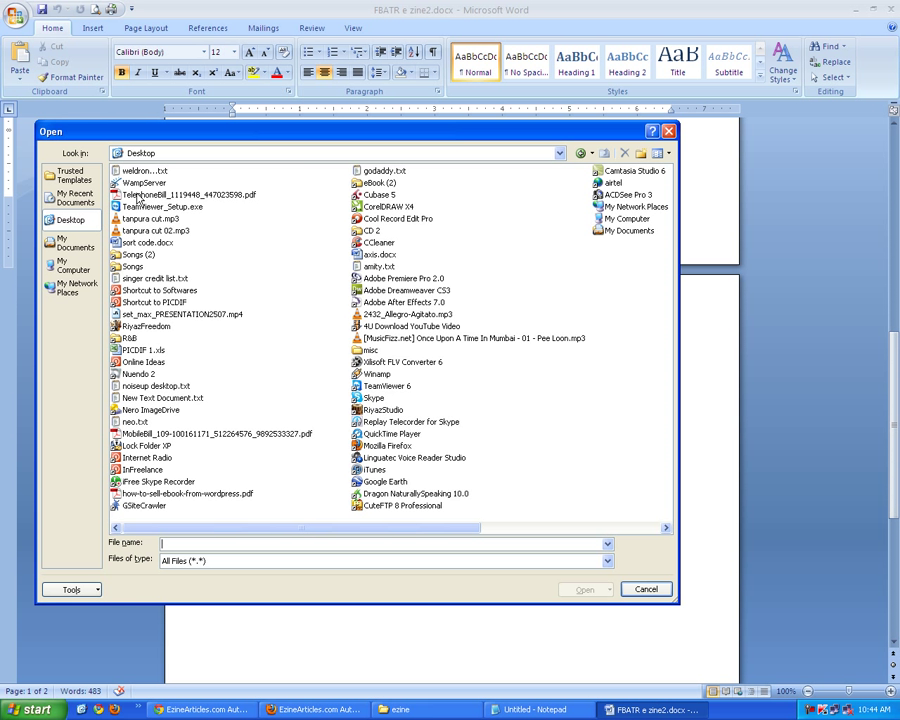
click(73, 264)
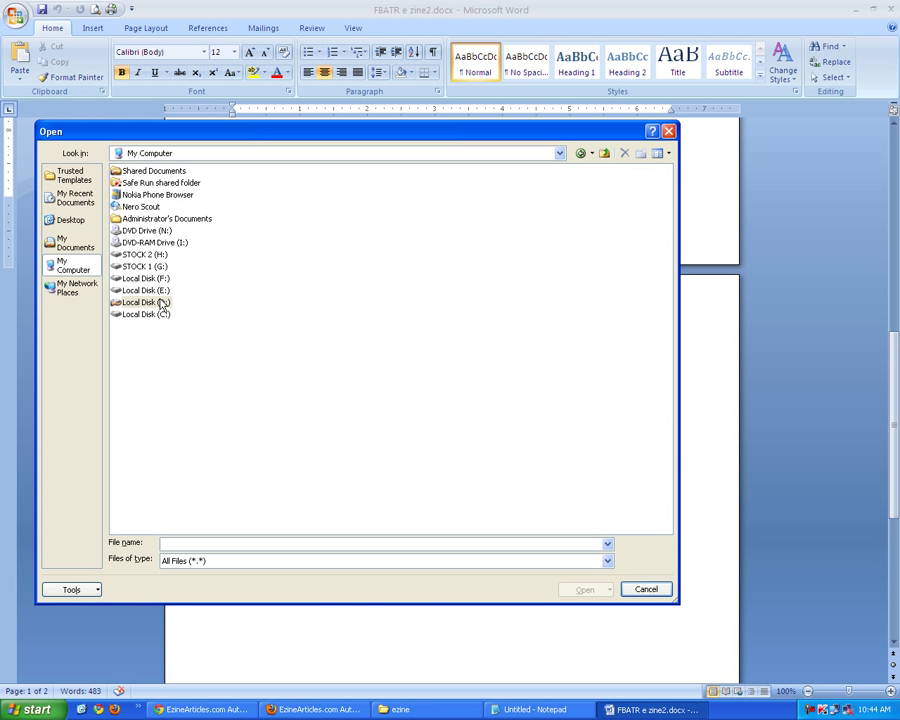
double_click(150, 300)
Go through Online Ideas › CAMPAIGNS › HRcrest › doc › ezine and open FBATR e zine1.docx
double_click(143, 194)
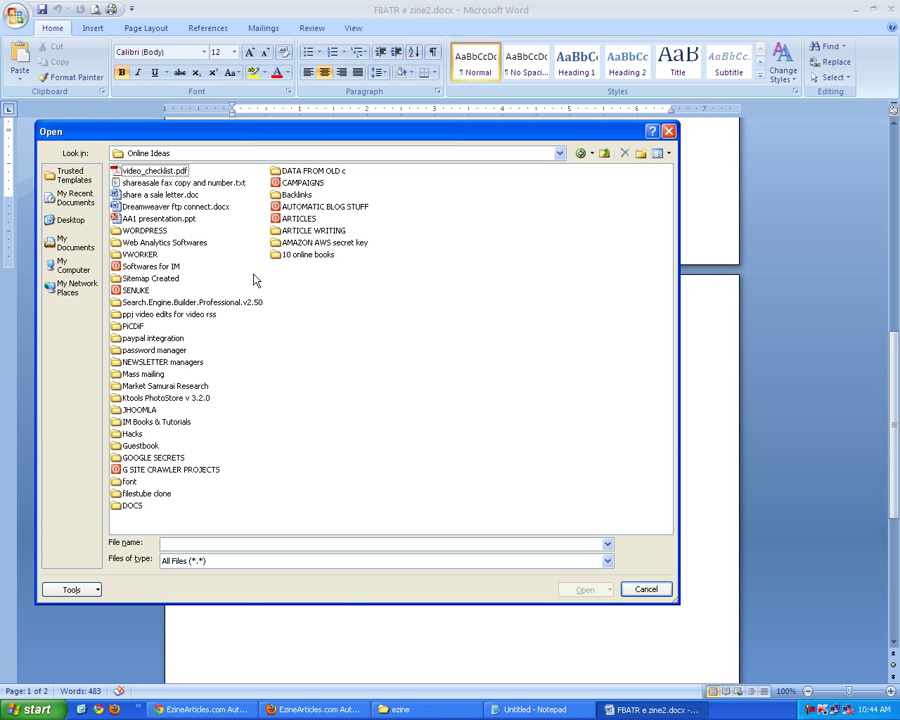
double_click(300, 182)
click(252, 279)
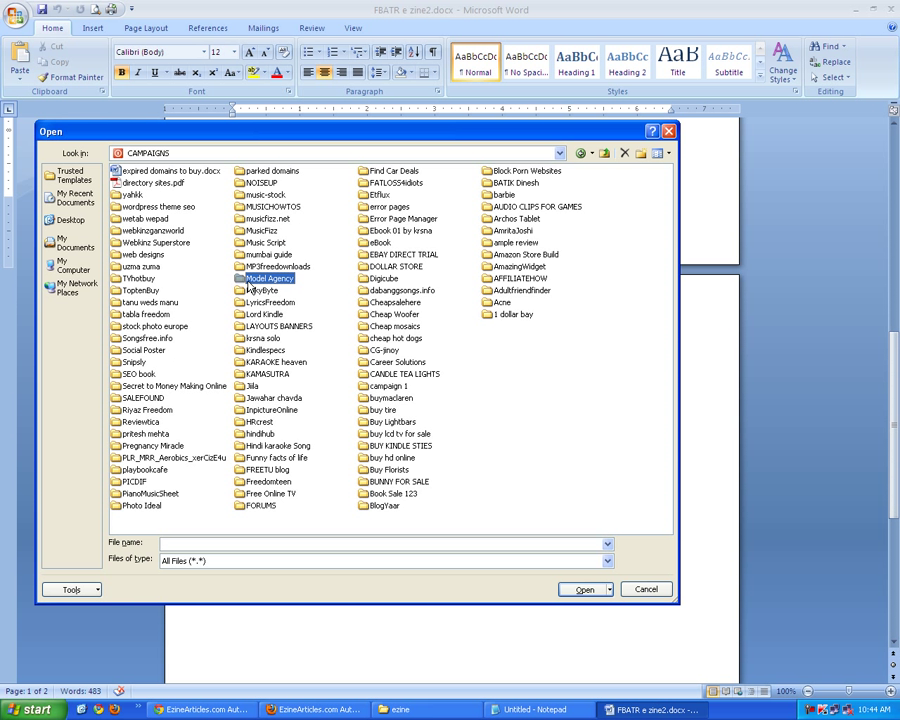
click(252, 422)
double_click(251, 423)
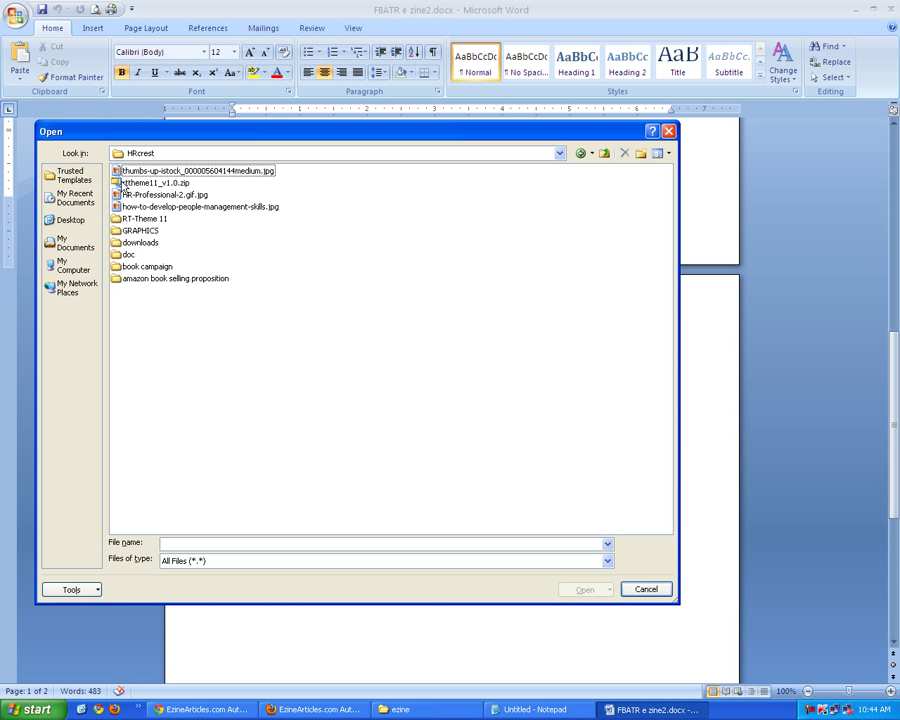
double_click(125, 258)
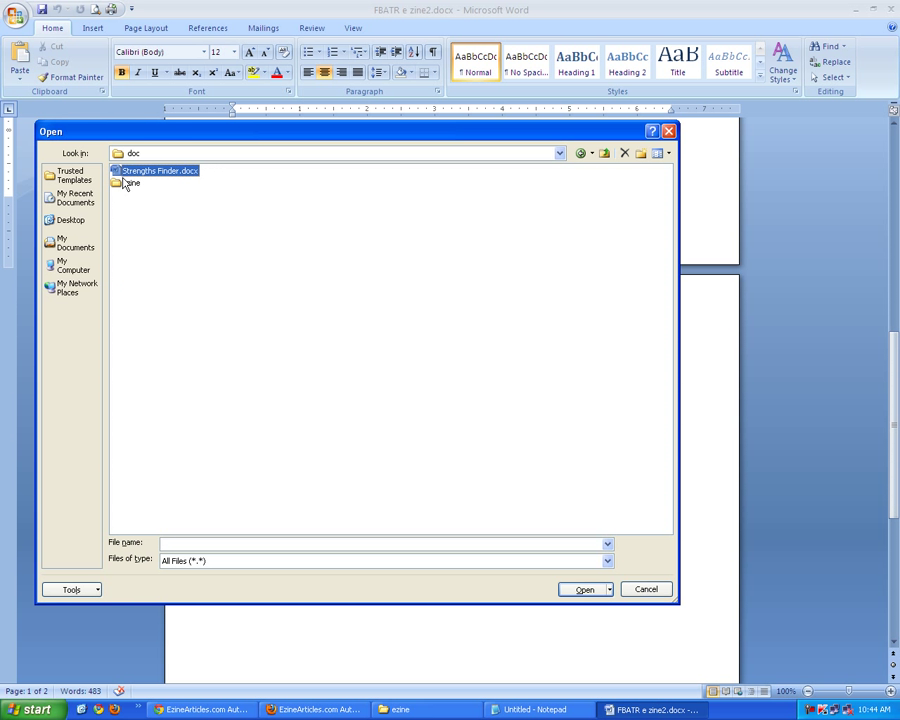
double_click(128, 183)
click(126, 207)
double_click(126, 207)
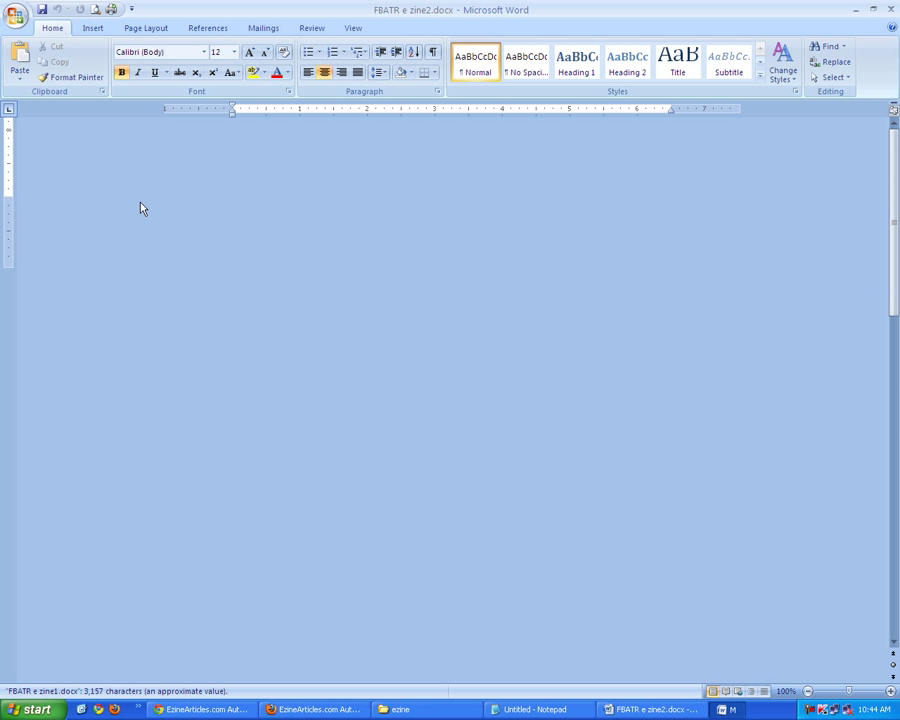
Open FBATR e zine3.docx in Word
click(24, 19)
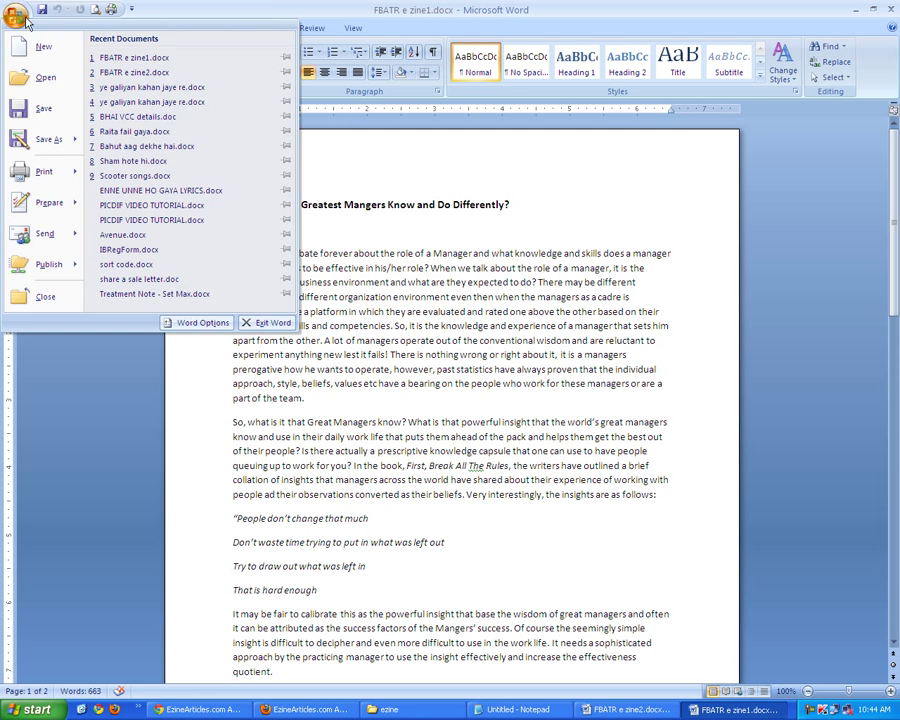
click(44, 77)
double_click(158, 184)
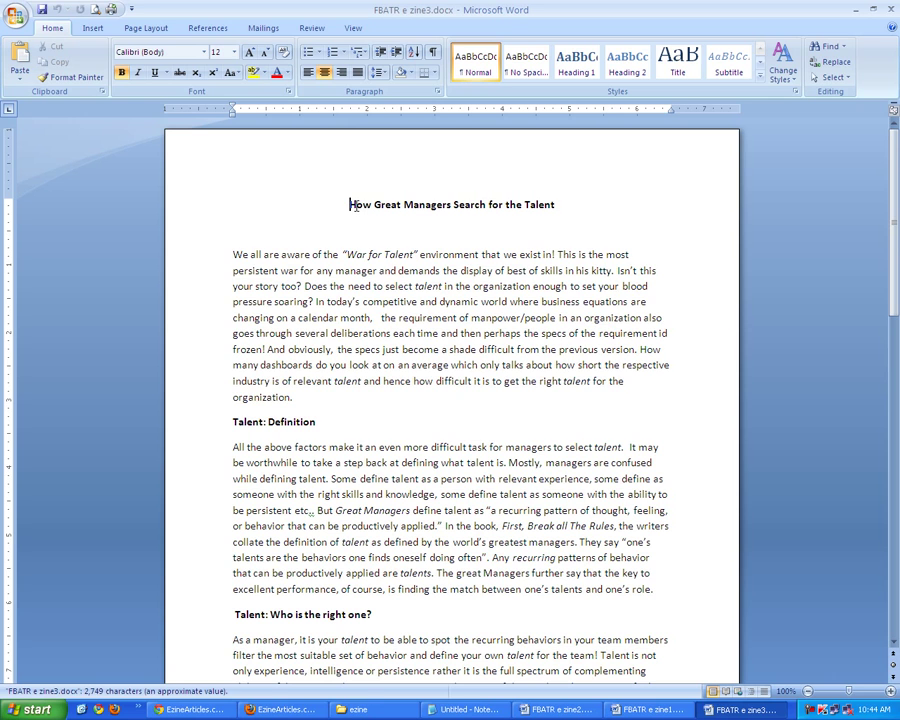
Select the title 'How Great Managers Search for the Talent' and return to the Chrome article form
drag(235, 254, 420, 541)
scroll(419, 516, down, 8)
scroll(420, 510, down, 3)
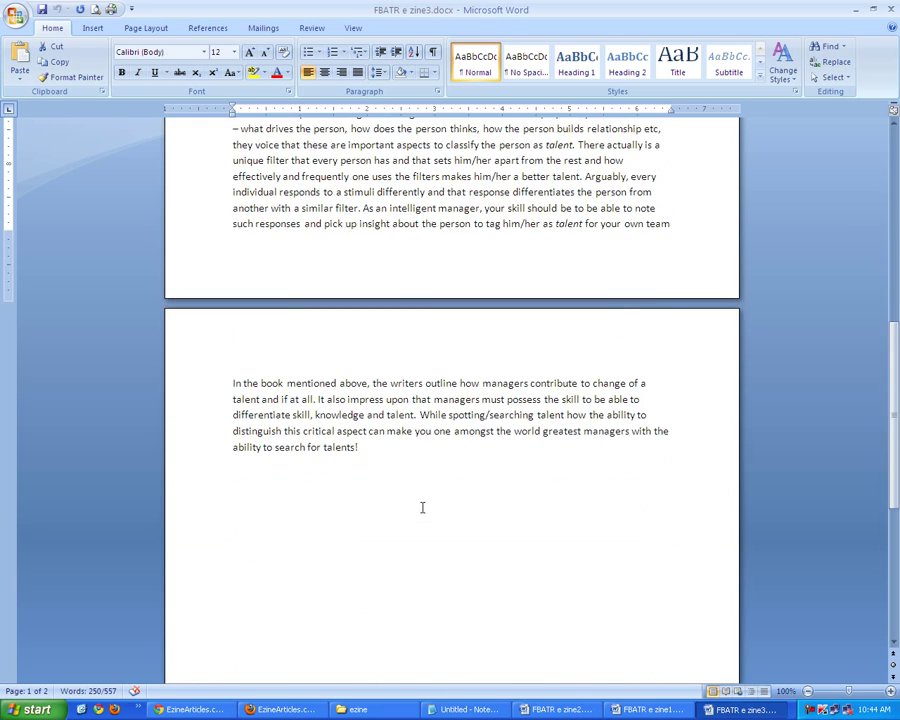
scroll(420, 505, up, 12)
drag(352, 205, 555, 205)
key(ctrl+c)
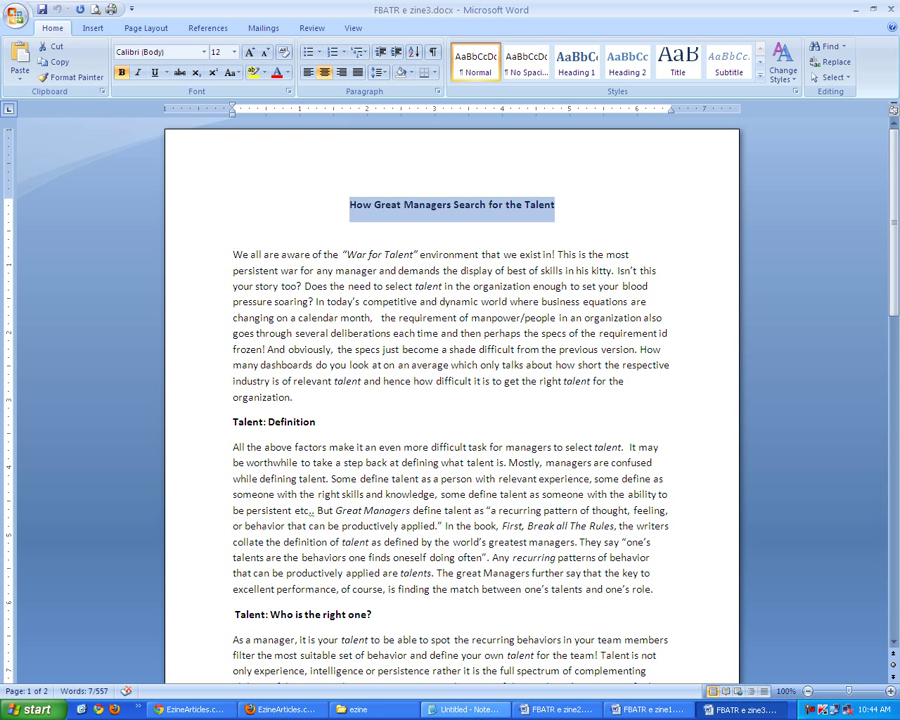
click(190, 709)
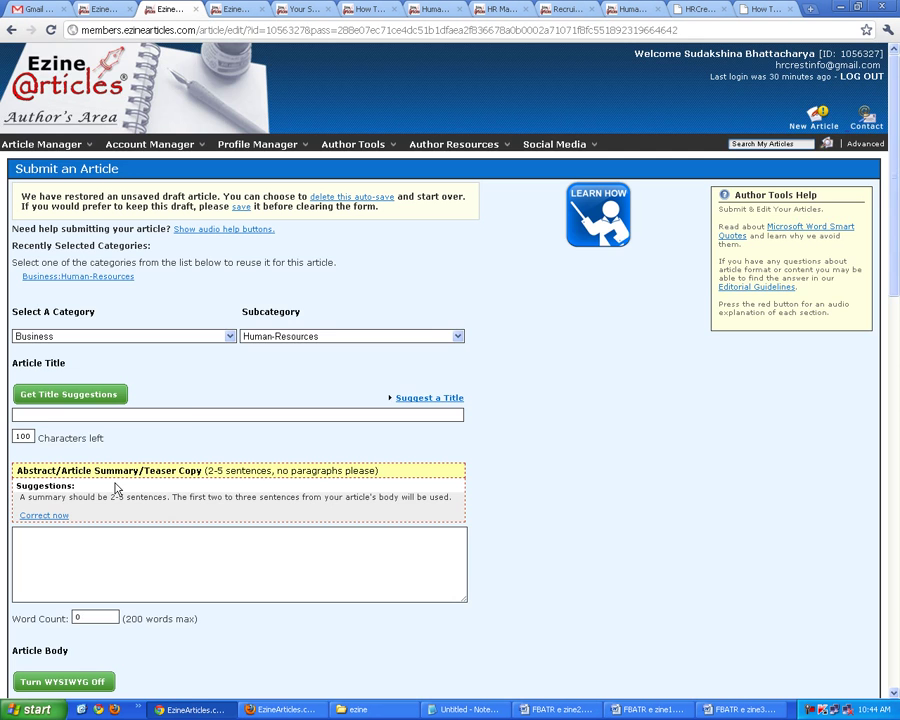
scroll(104, 480, down, 3)
Paste 'How Great Managers Search for the Talent?' into the Article Title field
click(70, 274)
key(ctrl+v)
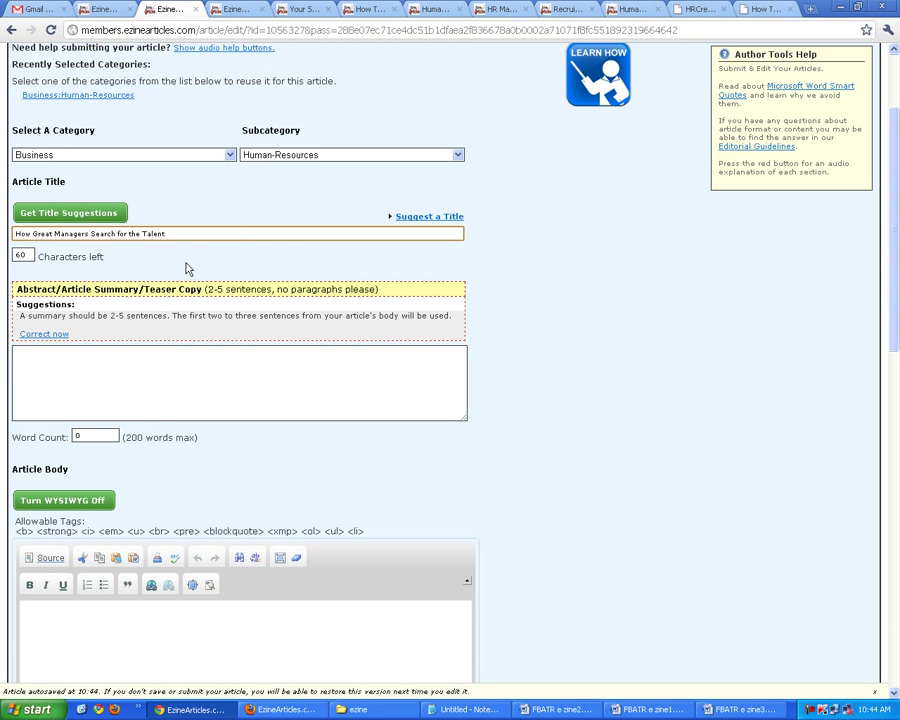
scroll(186, 270, up, 3)
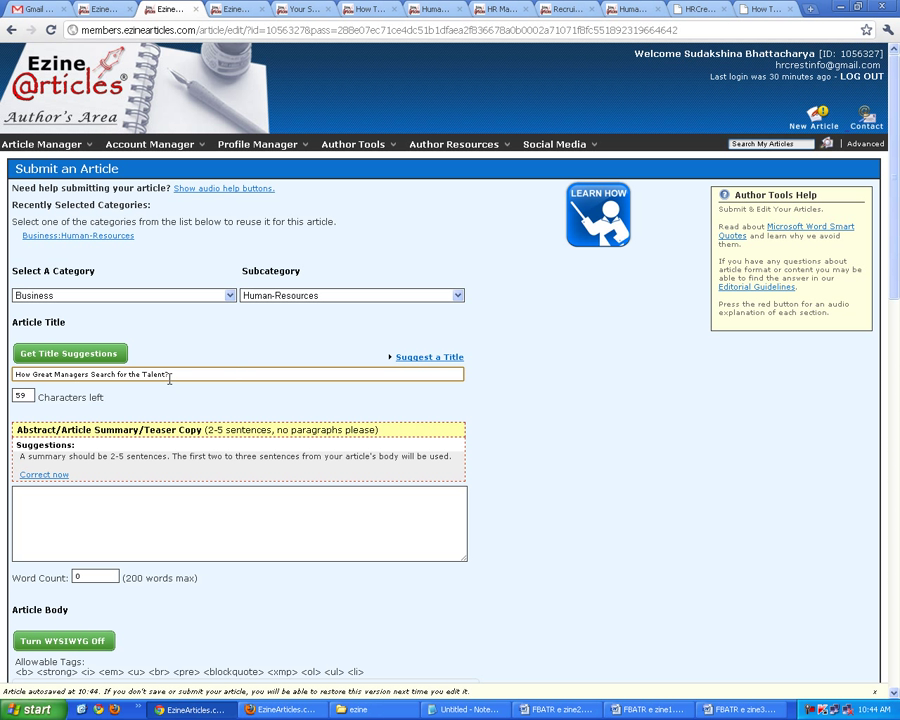
scroll(169, 378, down, 6)
Copy the Word draft's text from 'We all are aware' to the end into the Article Body
click(157, 518)
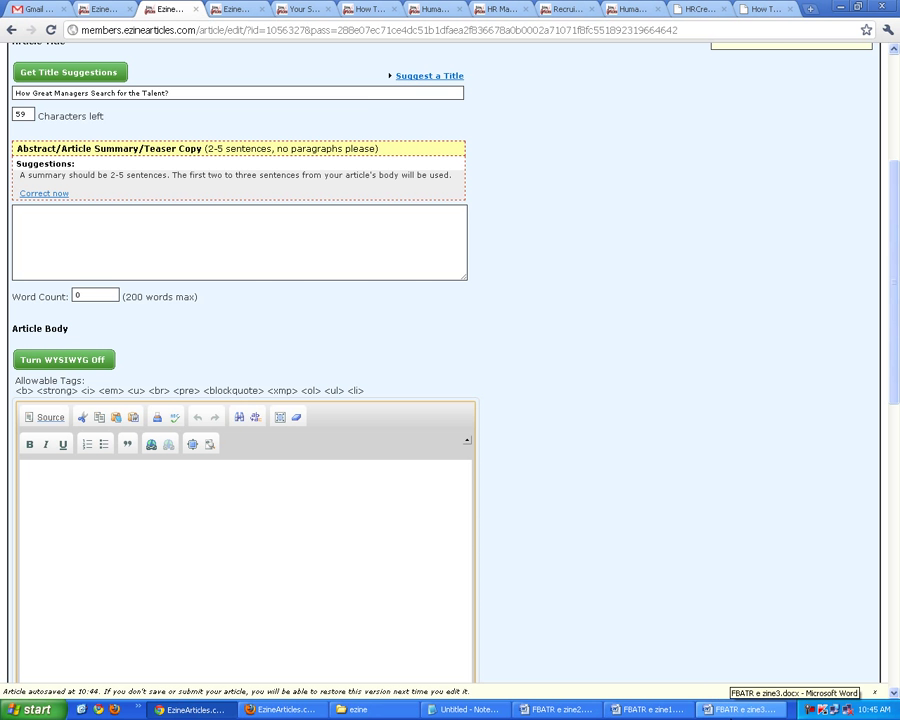
click(748, 709)
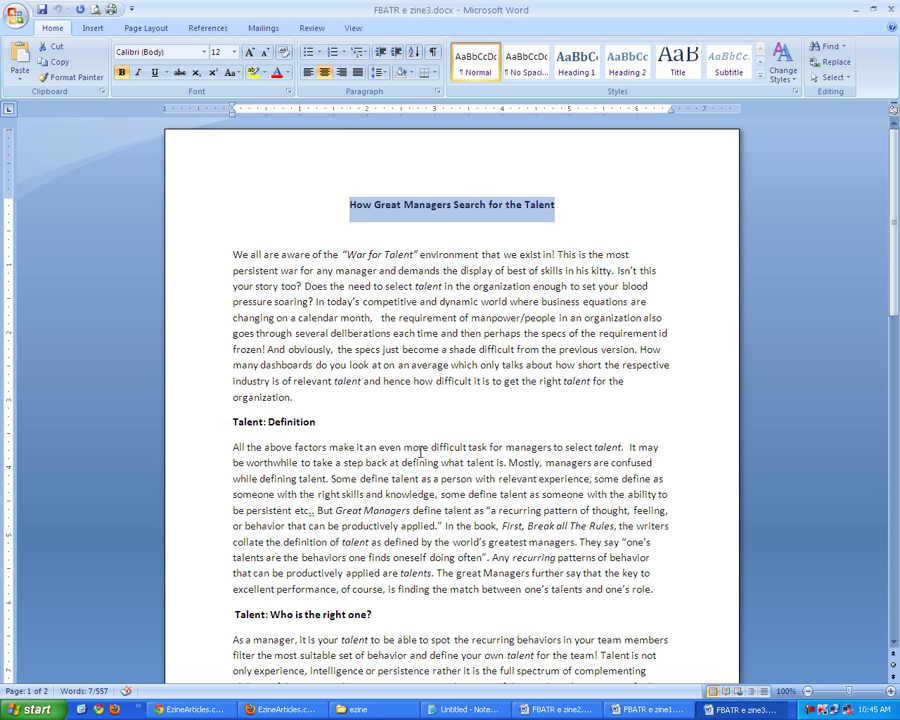
drag(229, 254, 368, 557)
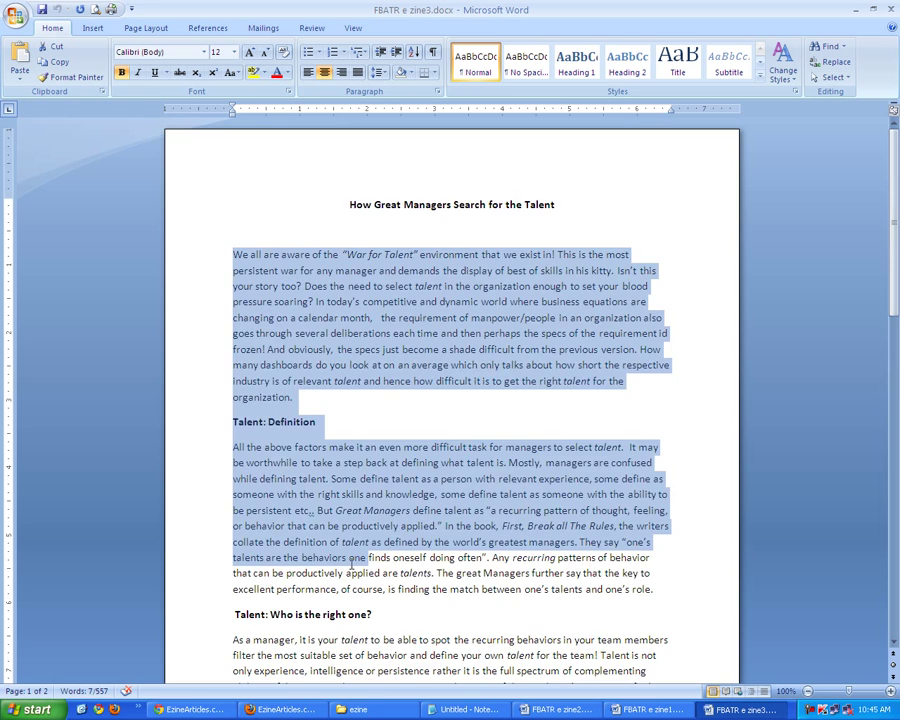
scroll(419, 543, down, 5)
scroll(419, 543, down, 3)
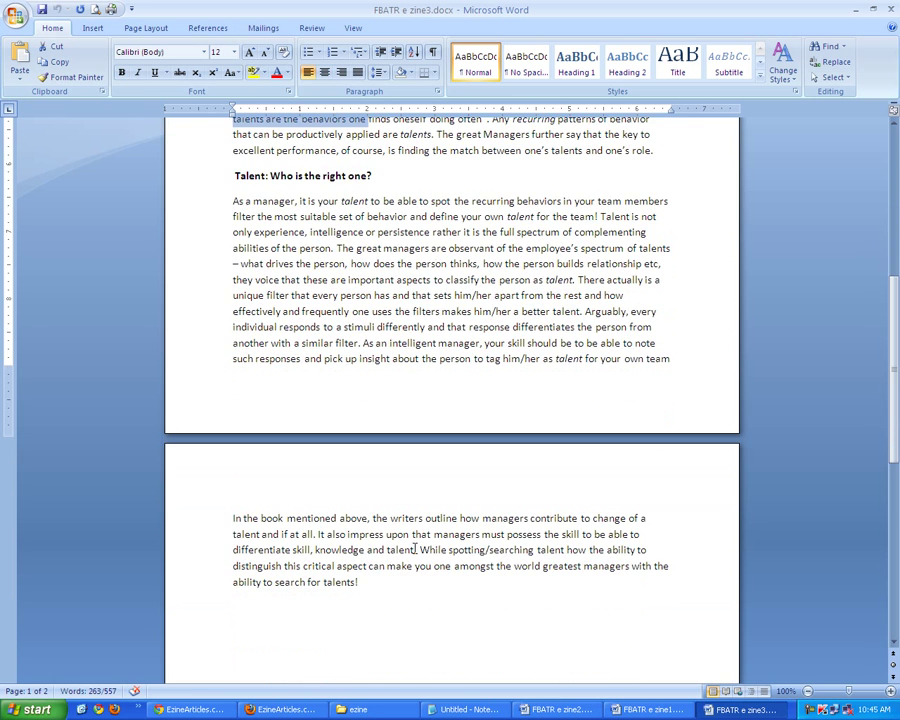
shift+click(364, 582)
click(224, 712)
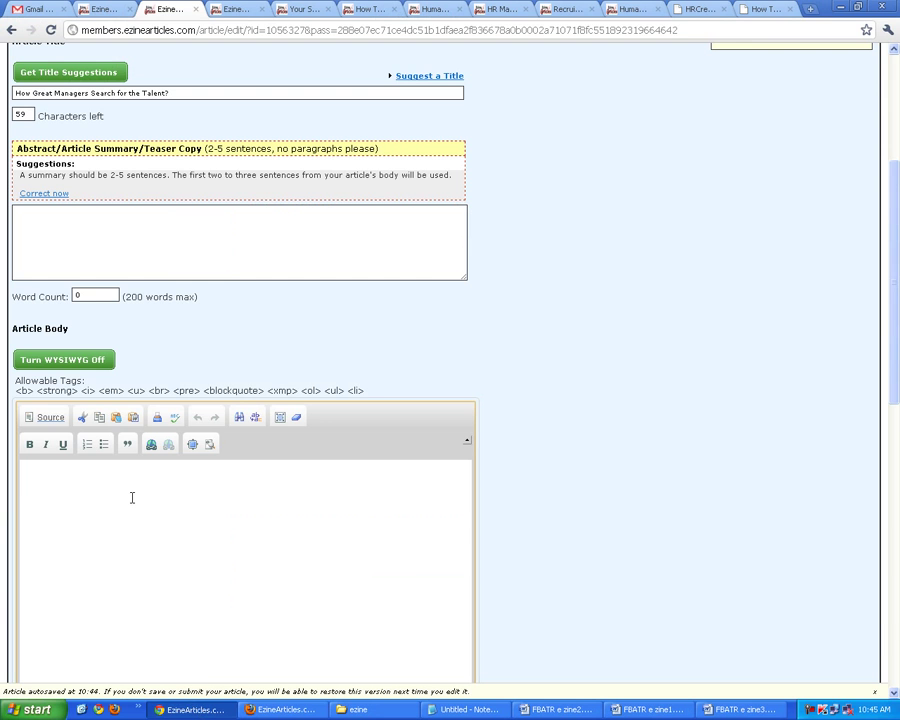
key(ctrl+v)
Check the article body's raw HTML with WYSIWYG off, then switch back
scroll(145, 495, down, 3)
scroll(321, 431, up, 1)
scroll(321, 431, down, 1)
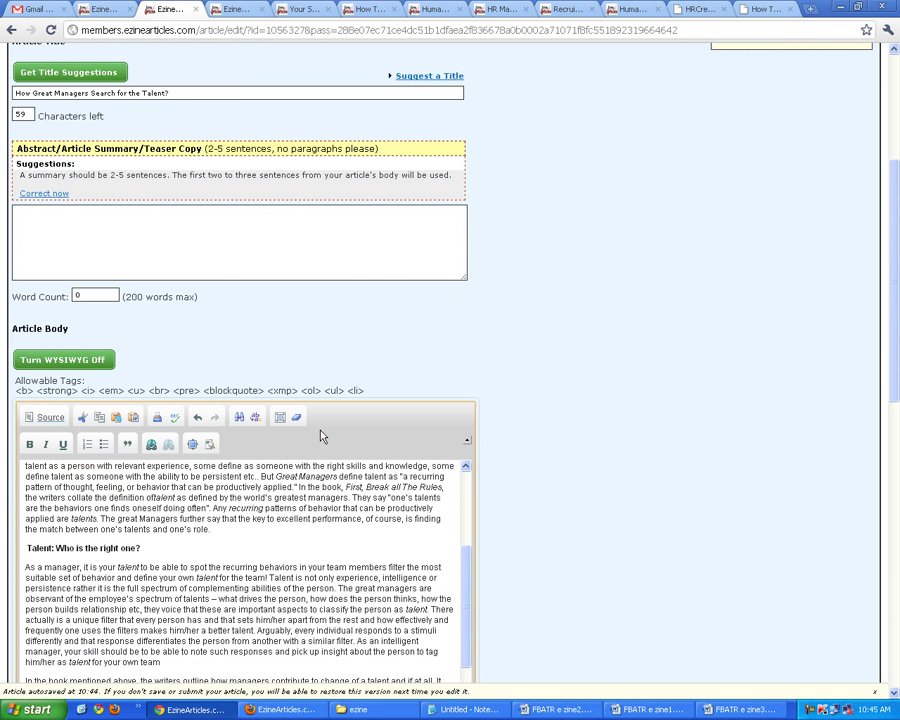
click(63, 362)
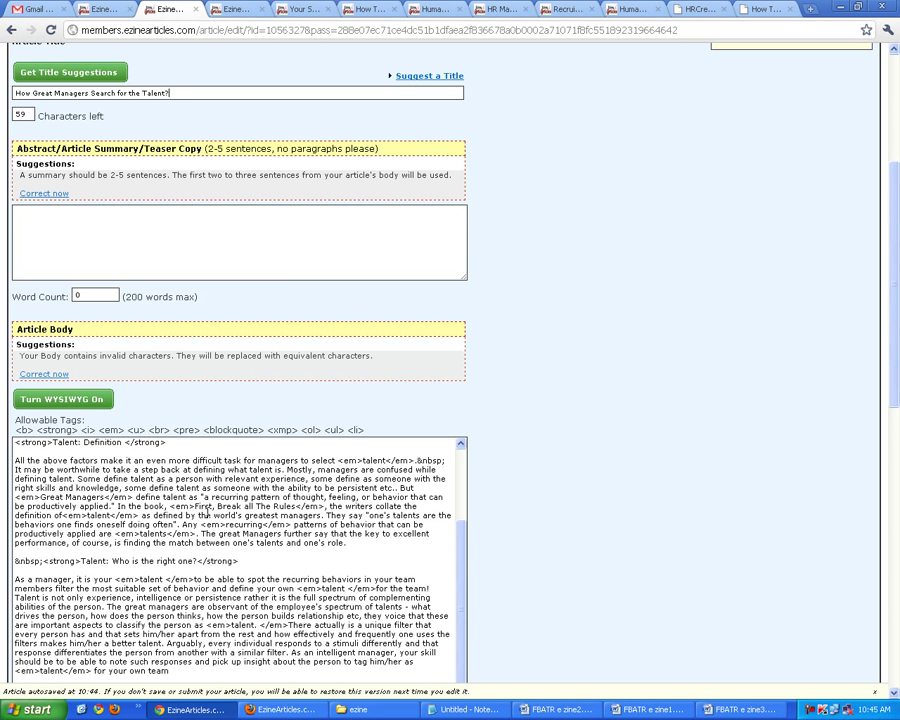
drag(239, 561, 197, 560)
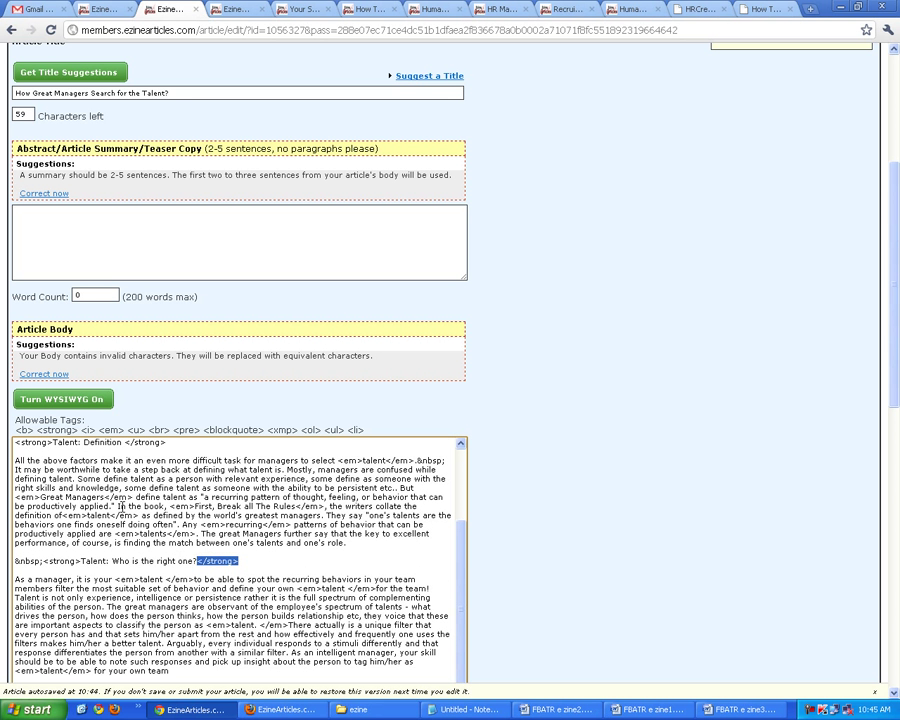
scroll(362, 503, up, 4)
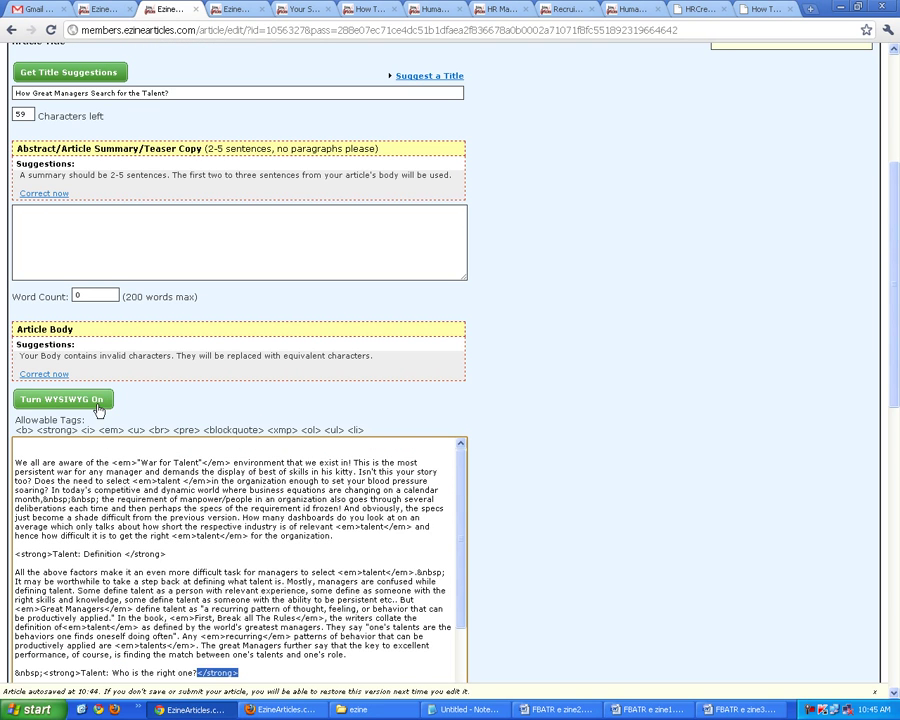
click(100, 402)
Delete the empty first line so the body starts with its first sentence
scroll(285, 428, down, 3)
drag(464, 430, 478, 517)
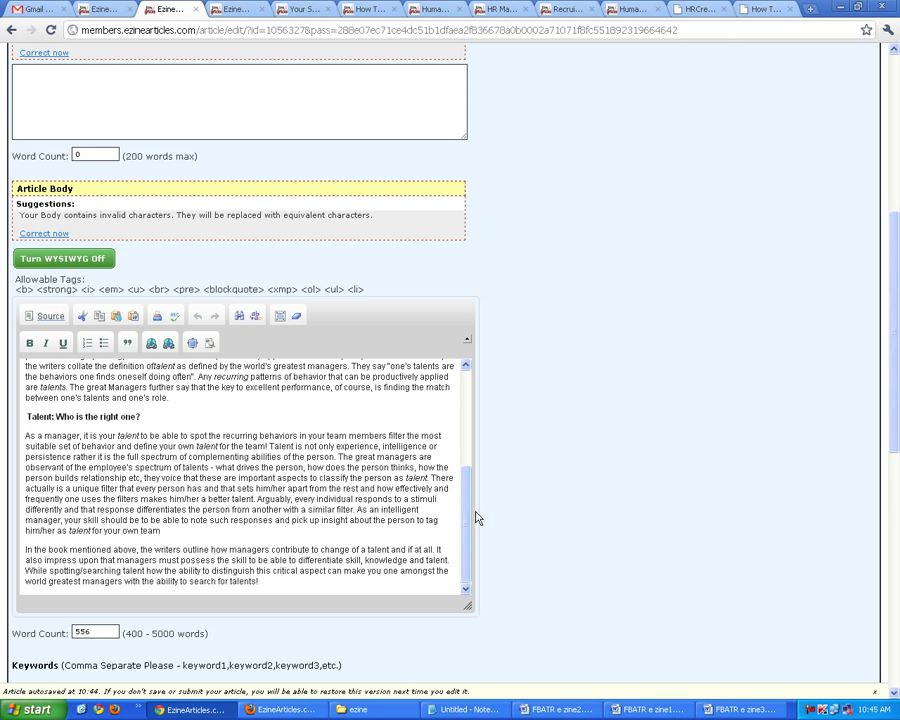
scroll(238, 480, down, 2)
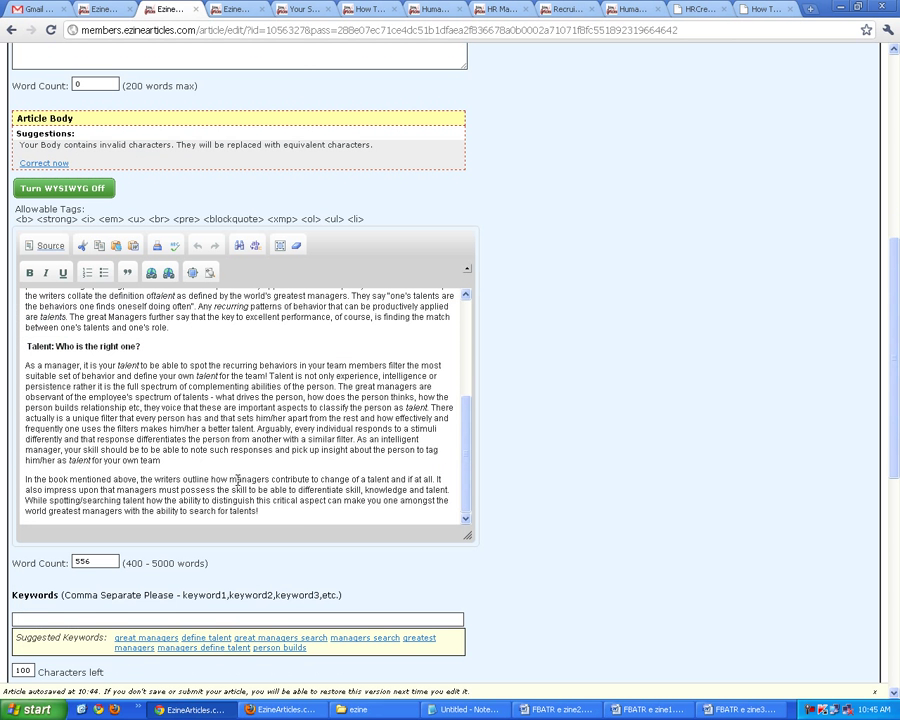
scroll(200, 440, up, 5)
scroll(150, 406, up, 2)
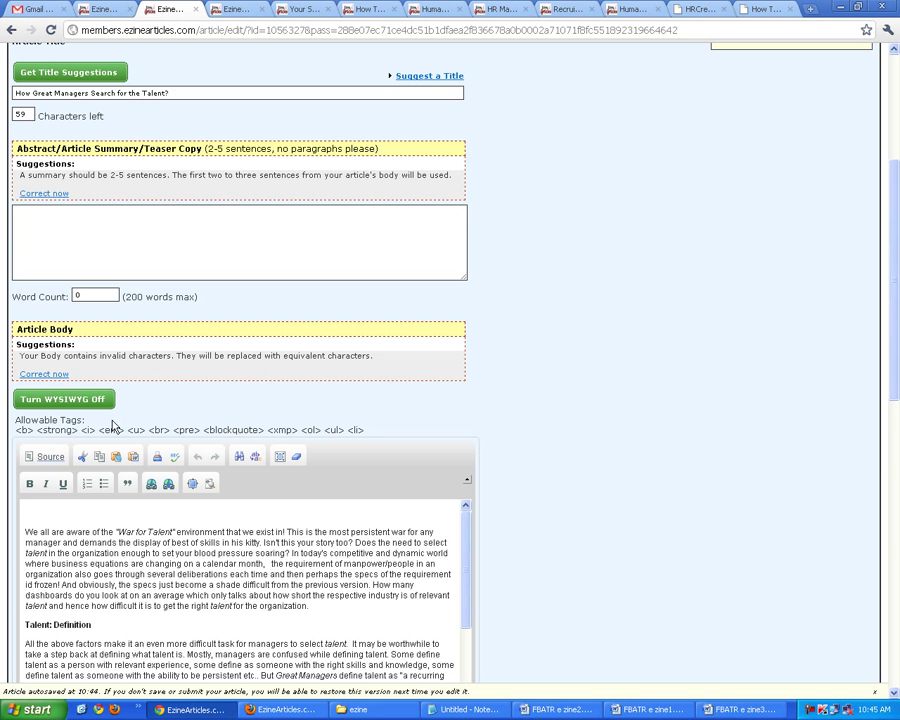
click(26, 531)
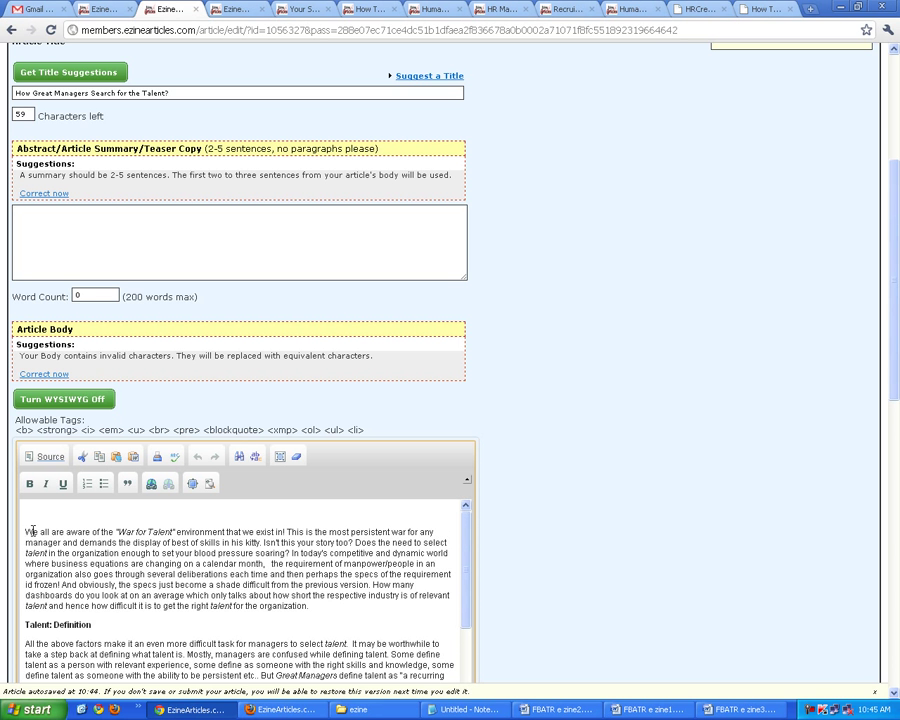
key(BackSpace)
Fix the invalid characters with 'Correct now' under Article Body Suggestions
scroll(47, 511, down, 3)
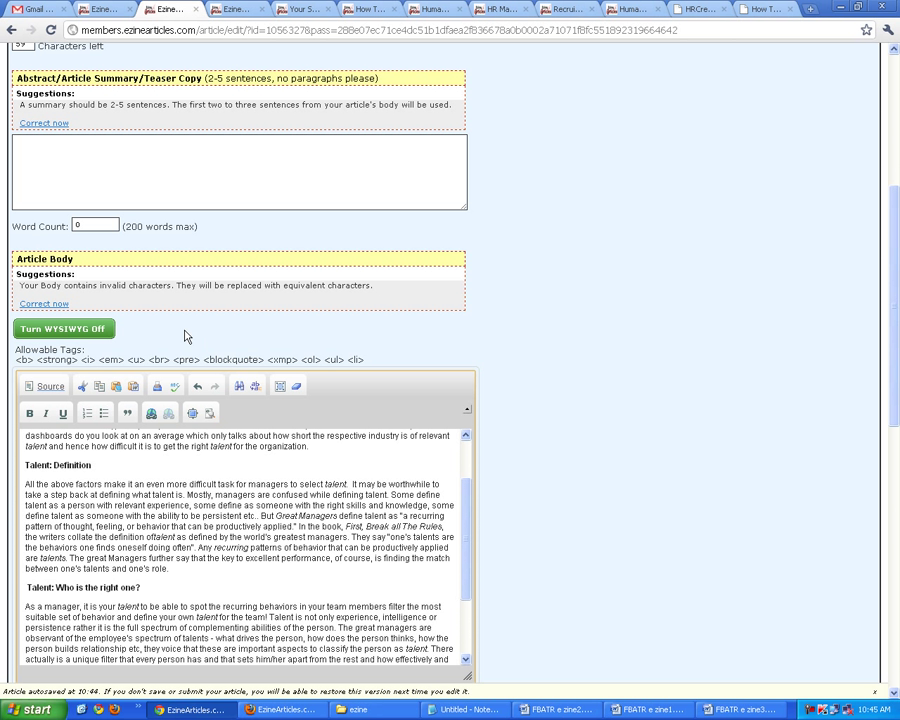
drag(27, 286, 172, 287)
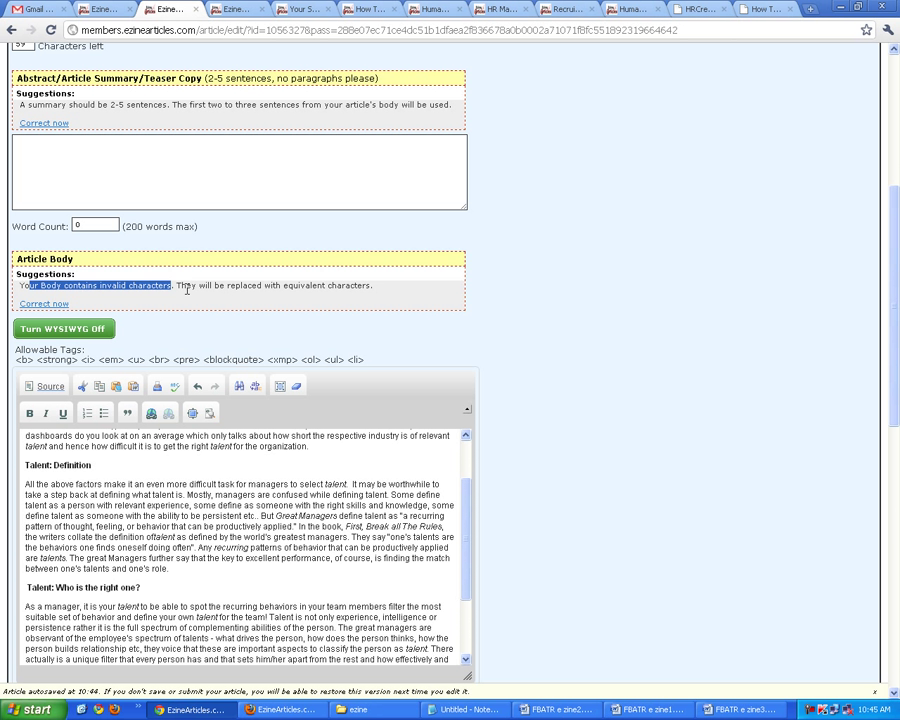
triple_click(186, 297)
click(366, 294)
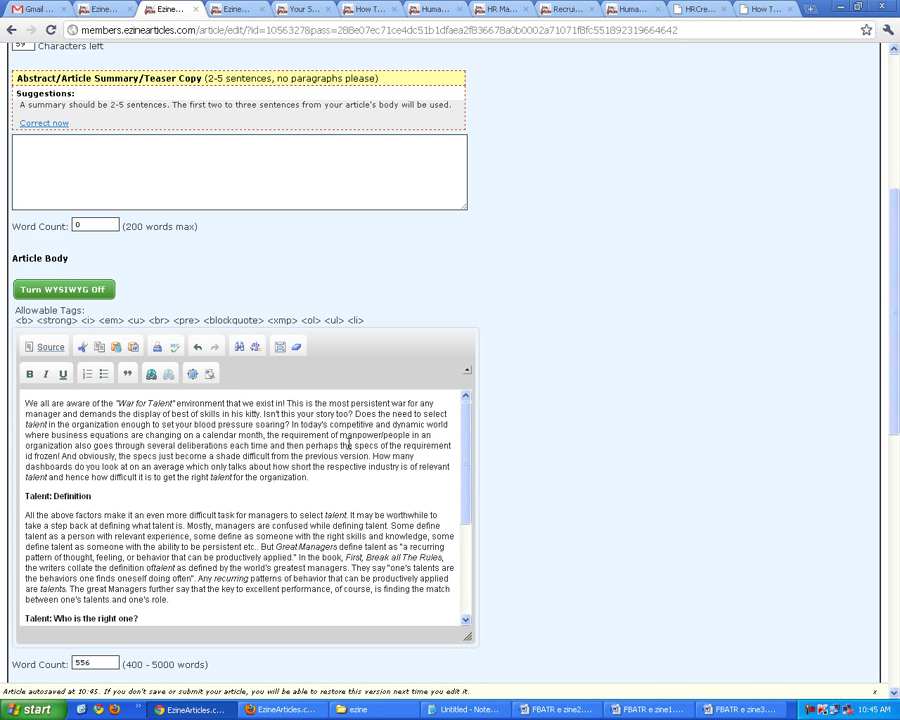
scroll(318, 463, down, 10)
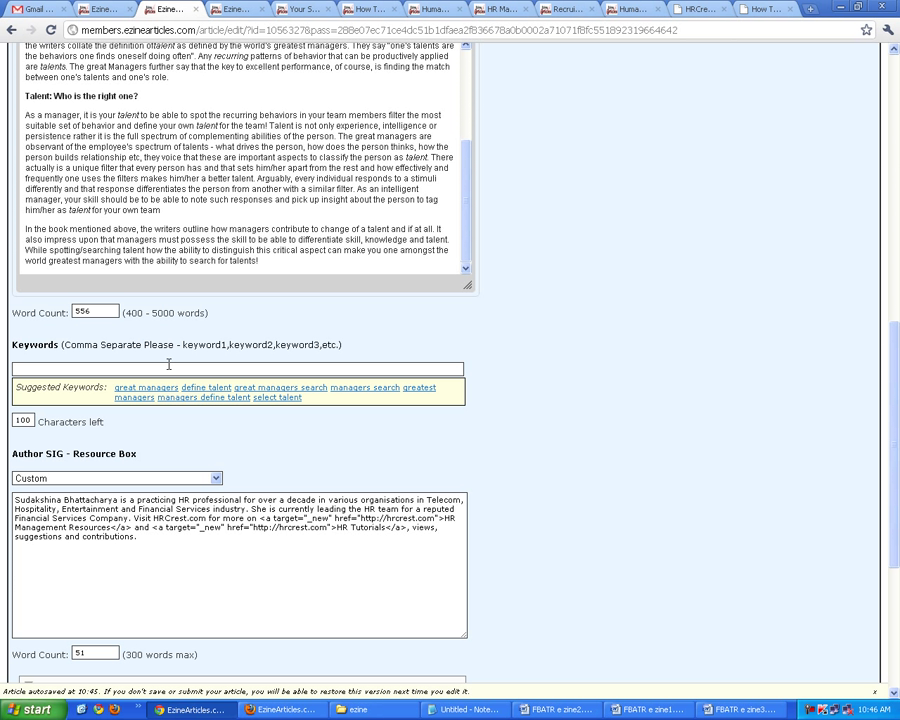
Add 'great managers' and 'hr talent search' to the Keywords field
click(150, 389)
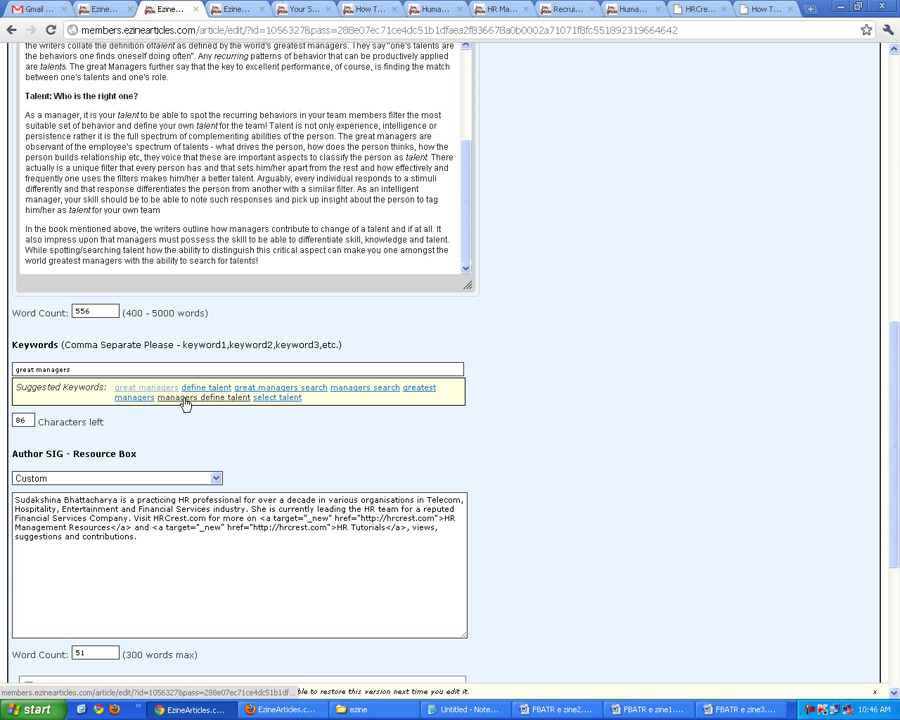
click(145, 386)
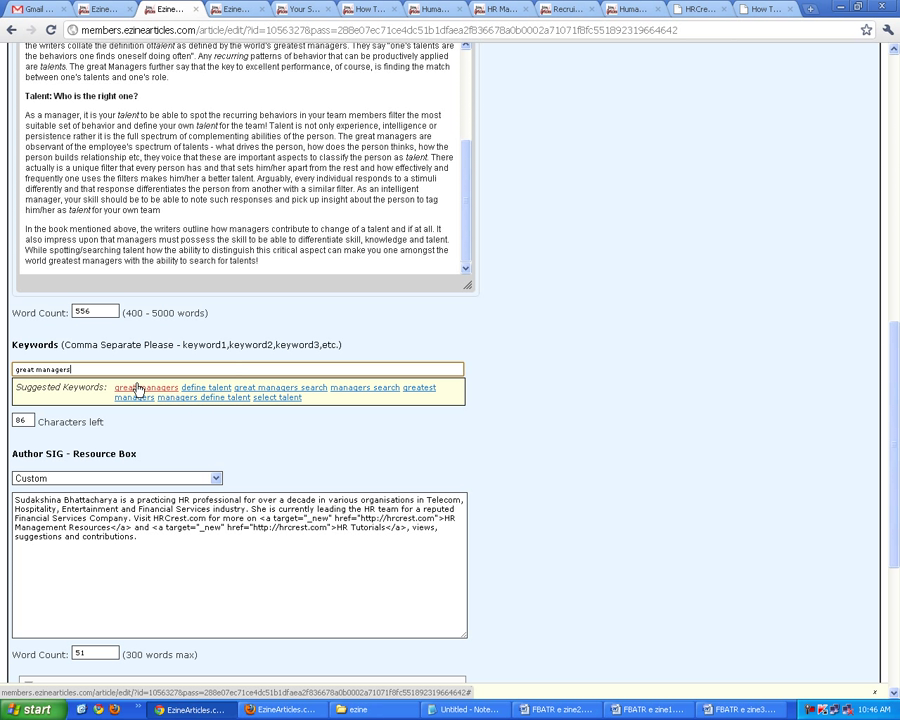
scroll(138, 386, up, 10)
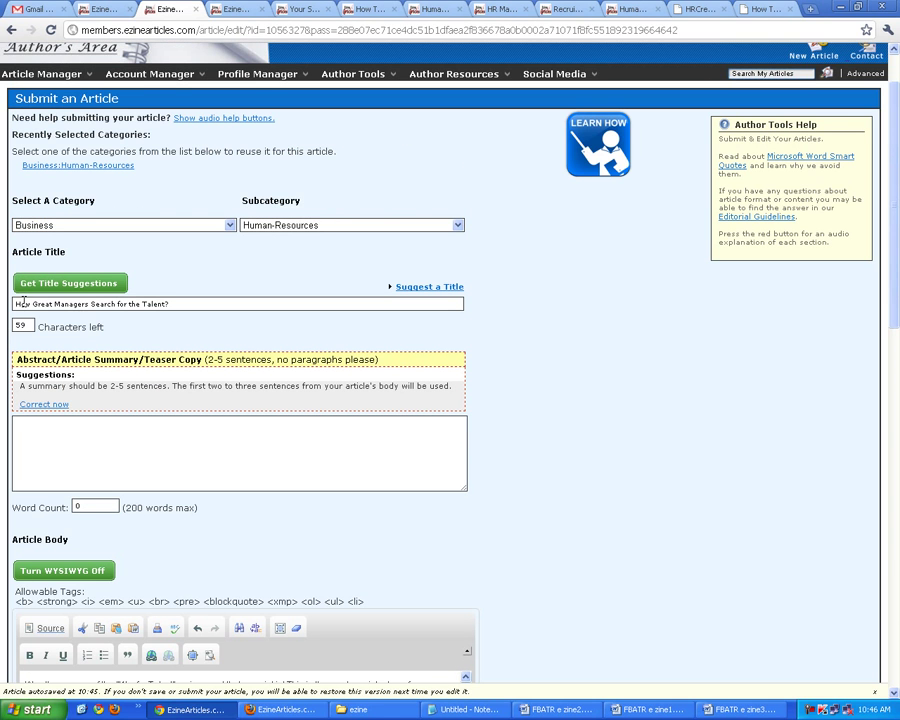
scroll(150, 350, down, 12)
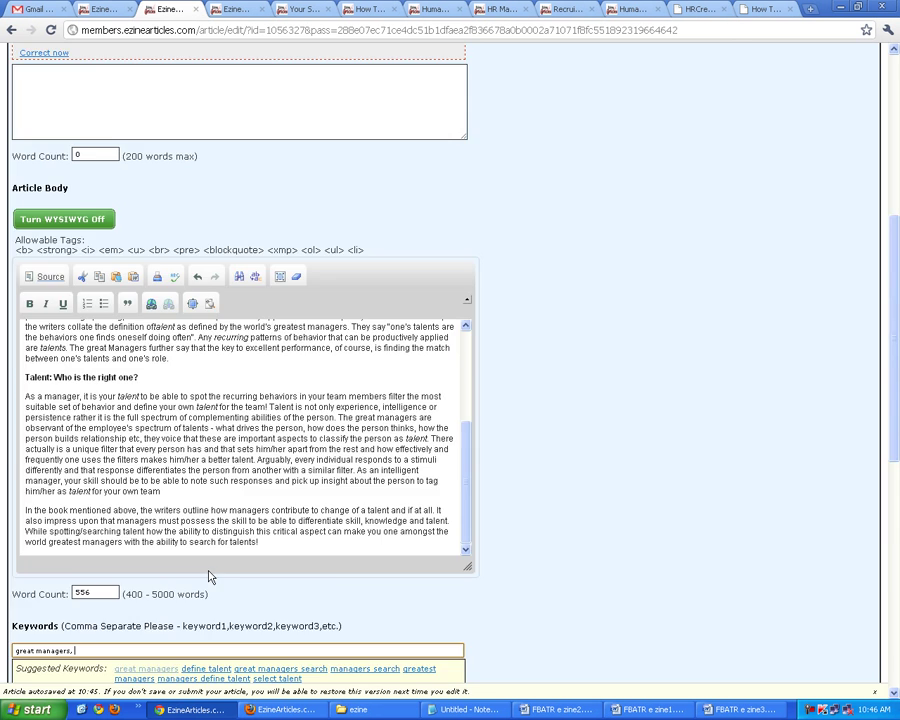
scroll(125, 470, down, 1)
scroll(130, 440, up, 3)
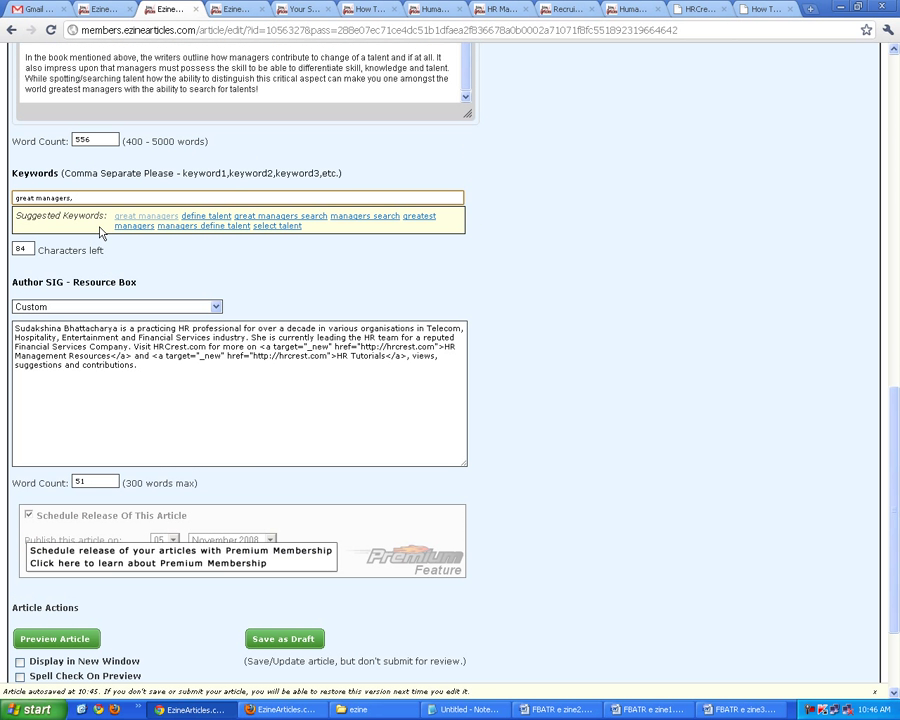
text(alent sera)
text(rch)
text(ch,)
scroll(100, 232, up, 6)
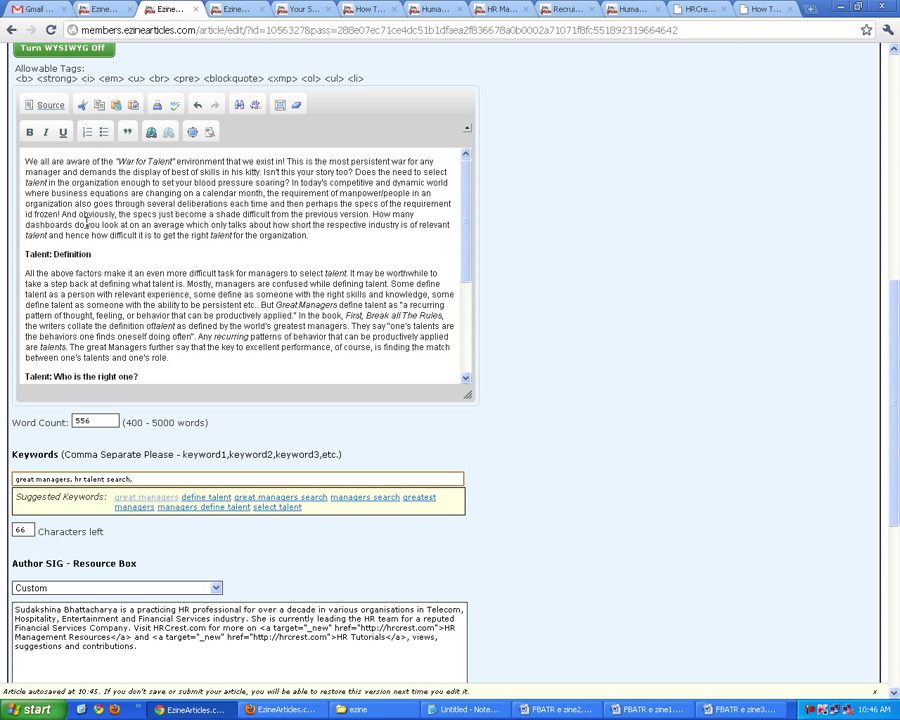
scroll(100, 200, down, 4)
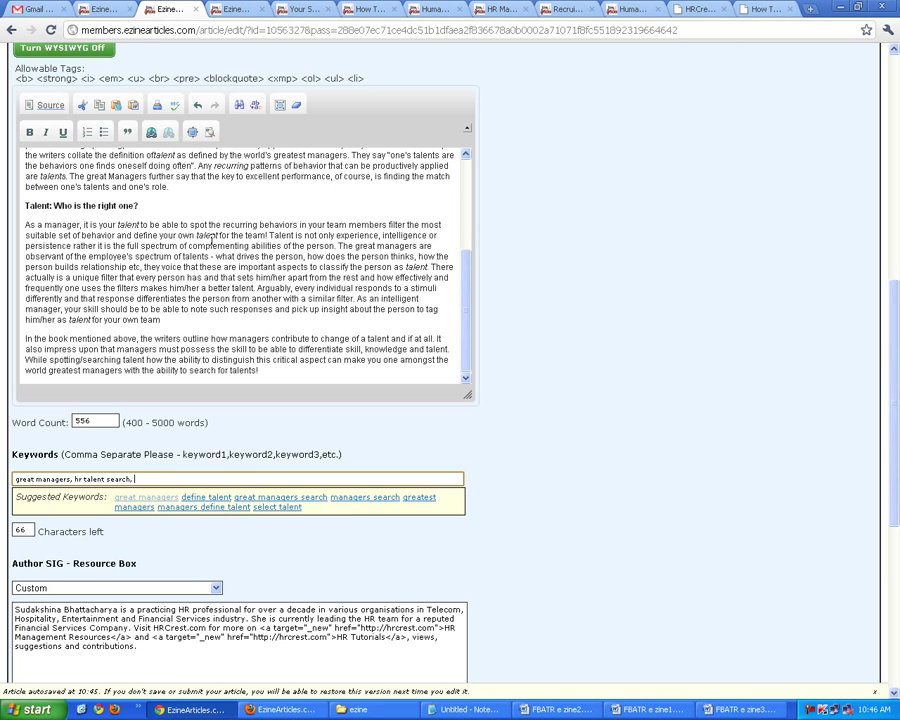
scroll(162, 168, down, 3)
Add keywords great managers search, greatest managers and select talent, then dismiss the character-limit alert
click(252, 217)
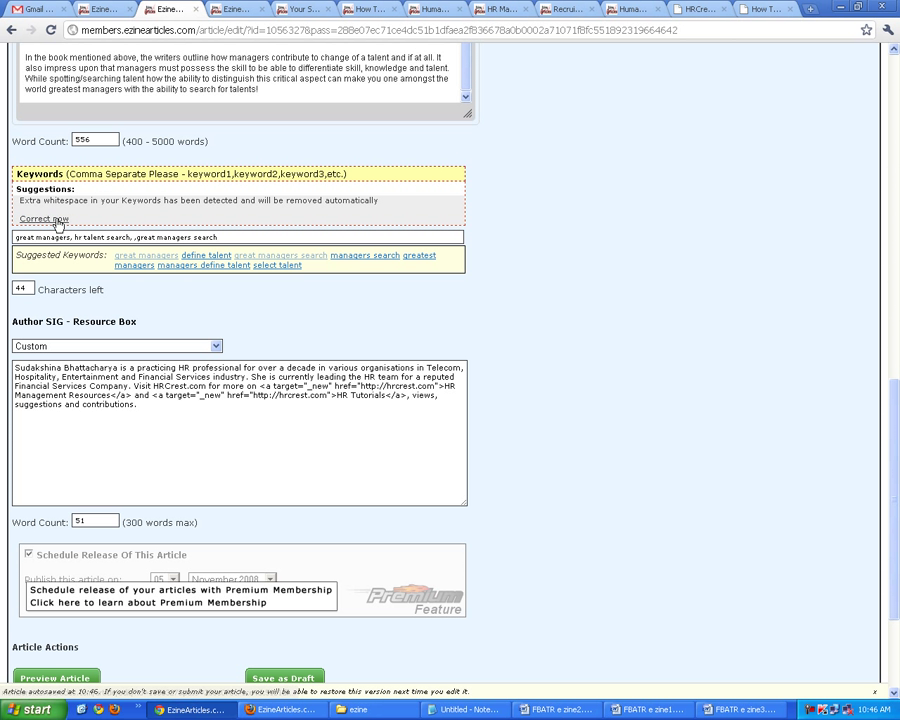
click(50, 219)
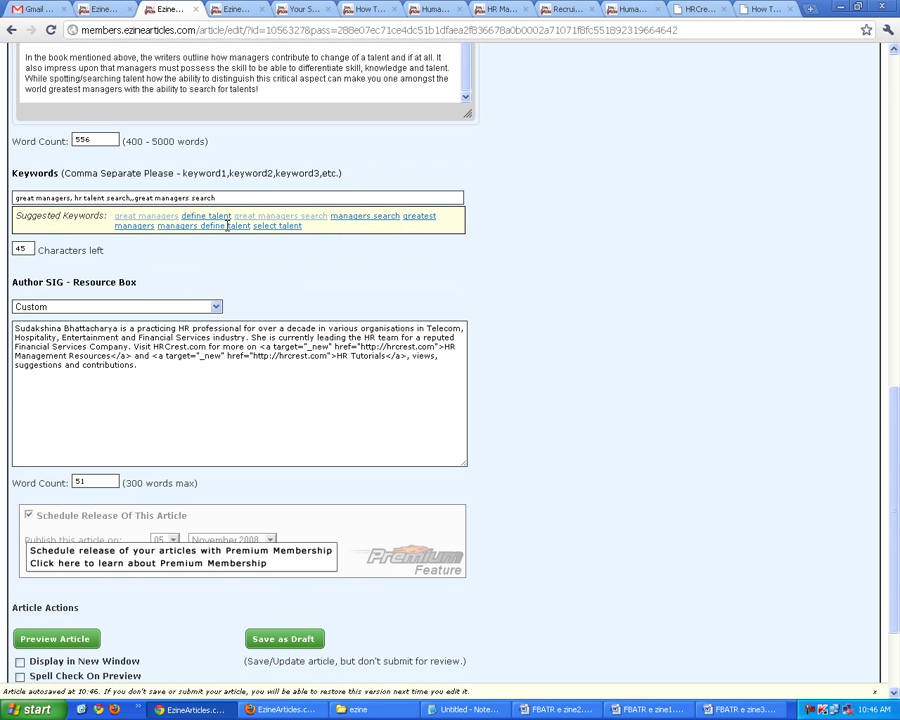
click(414, 219)
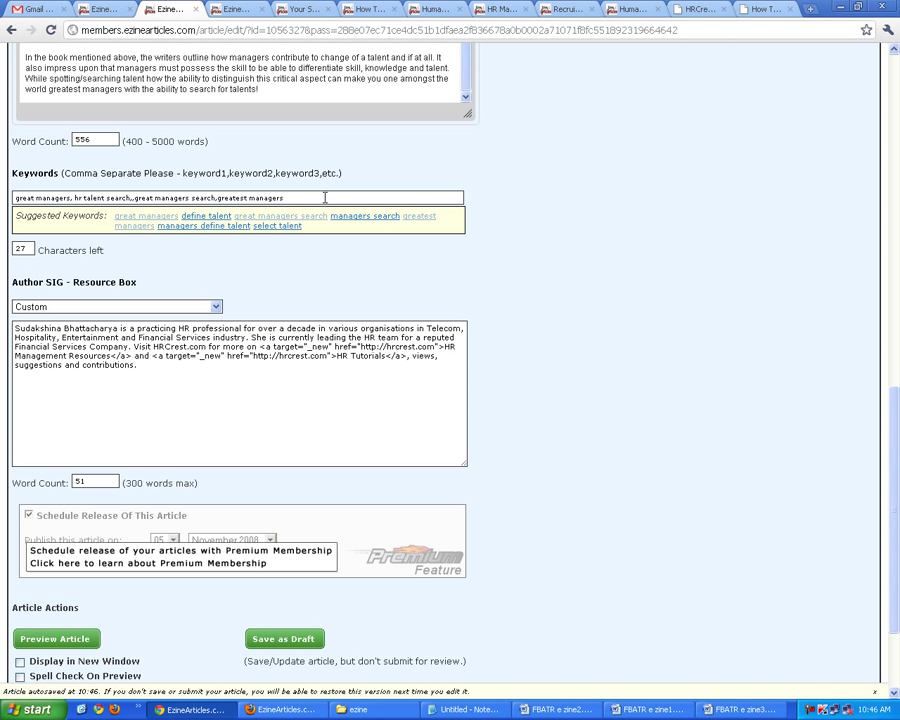
click(289, 226)
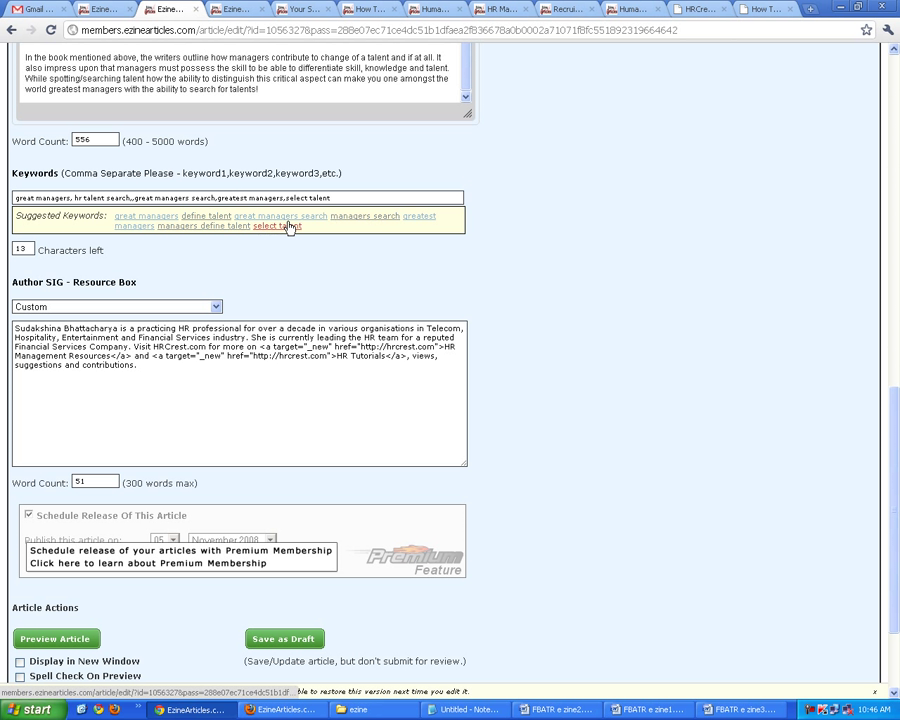
click(225, 227)
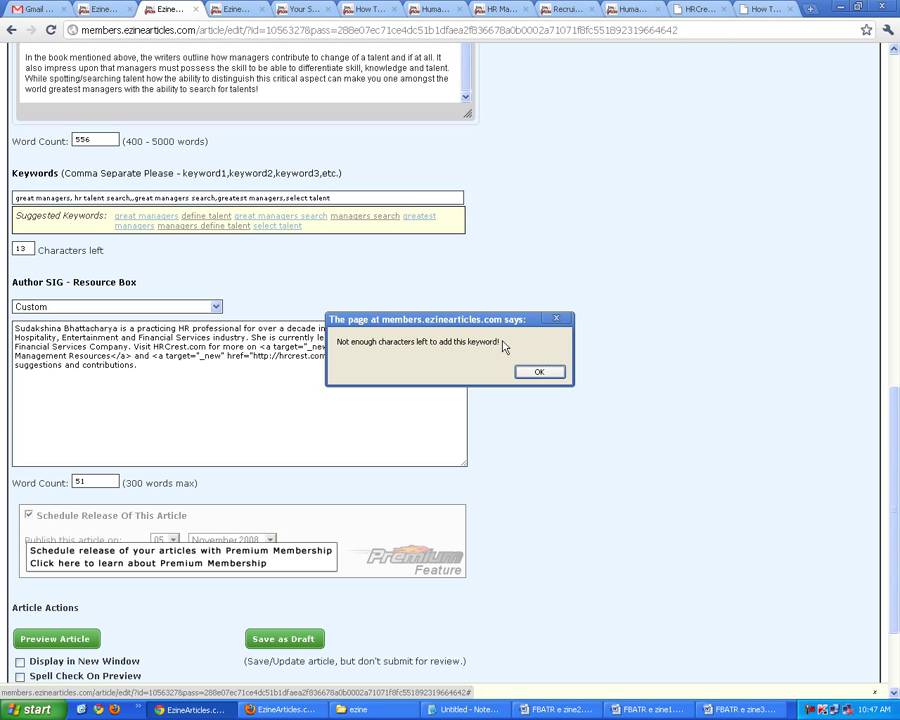
click(539, 371)
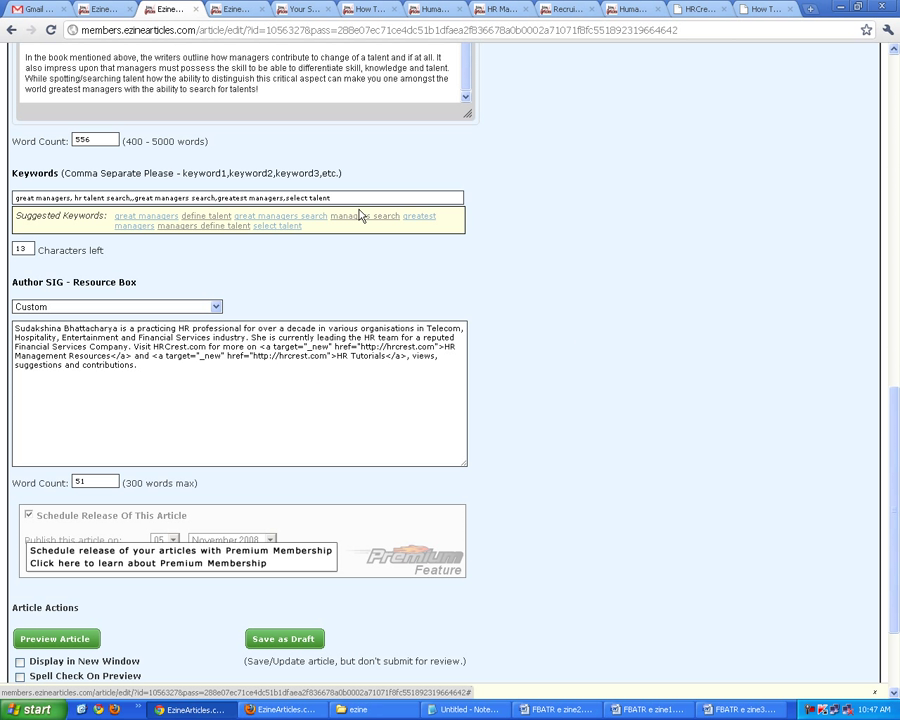
Delete the space after 'hr talent search,' leaving 14 characters
drag(350, 197, 12, 197)
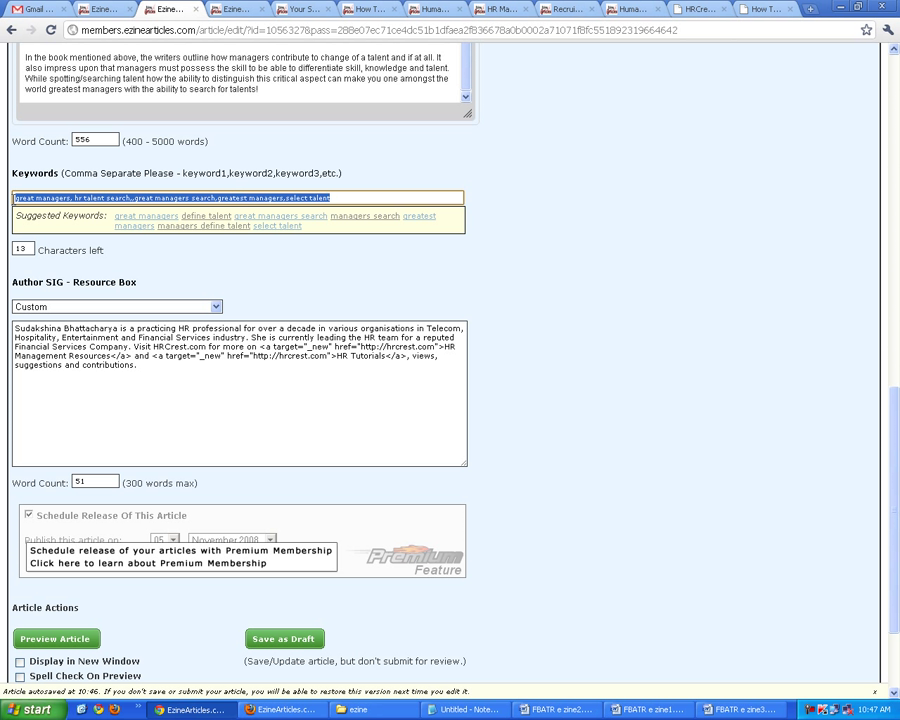
click(133, 198)
key(Delete)
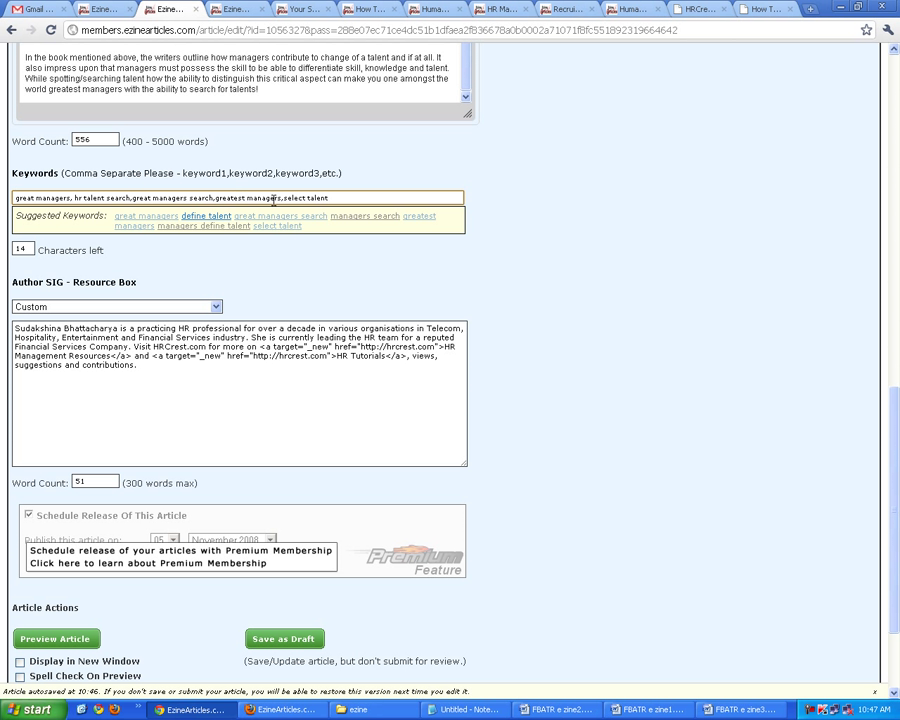
drag(343, 197, 38, 180)
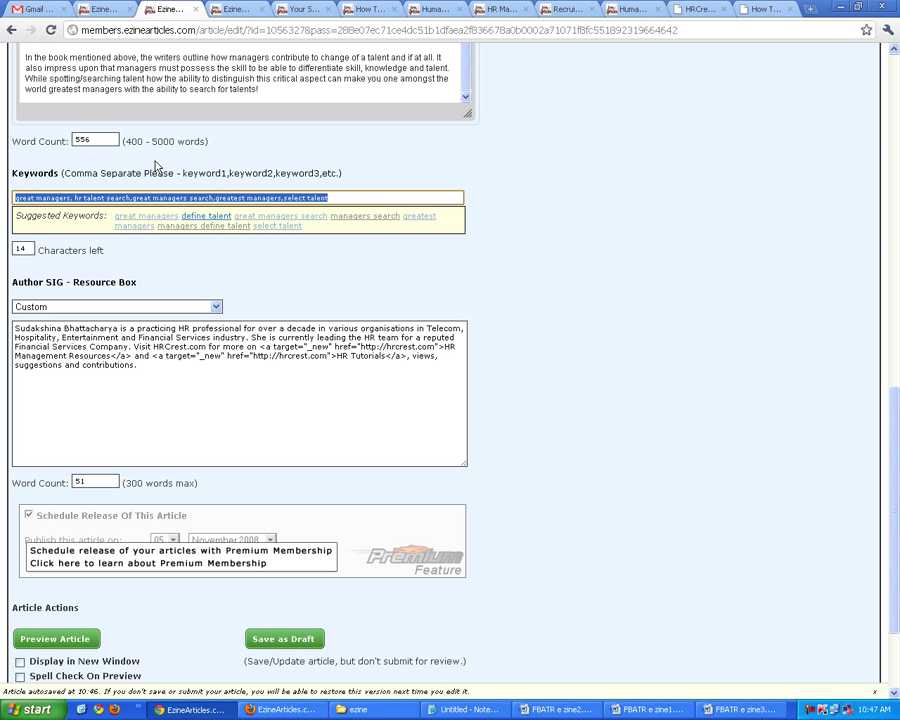
click(133, 198)
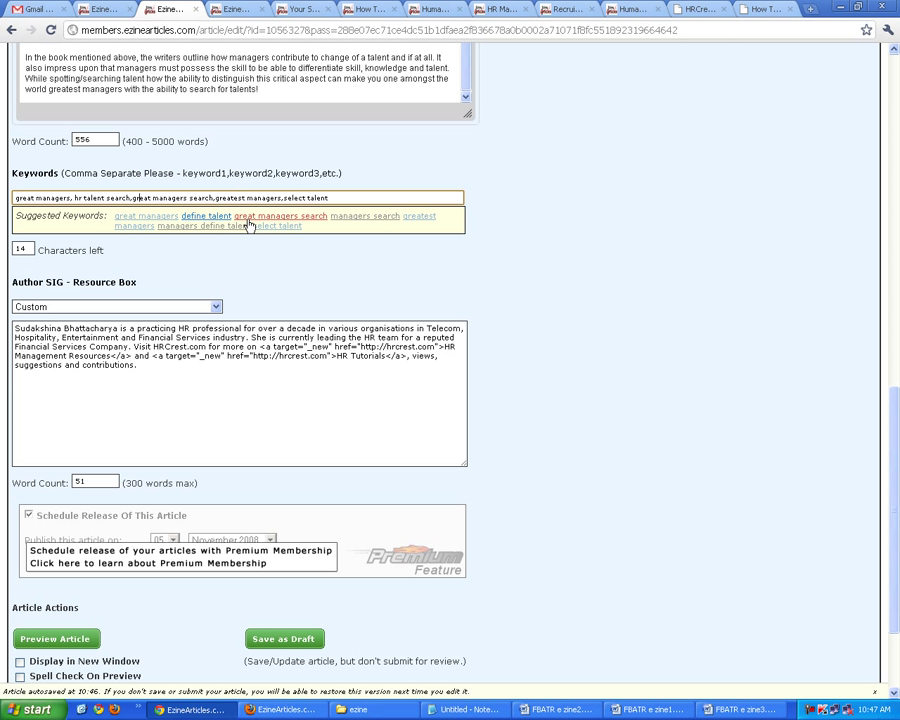
triple_click(167, 369)
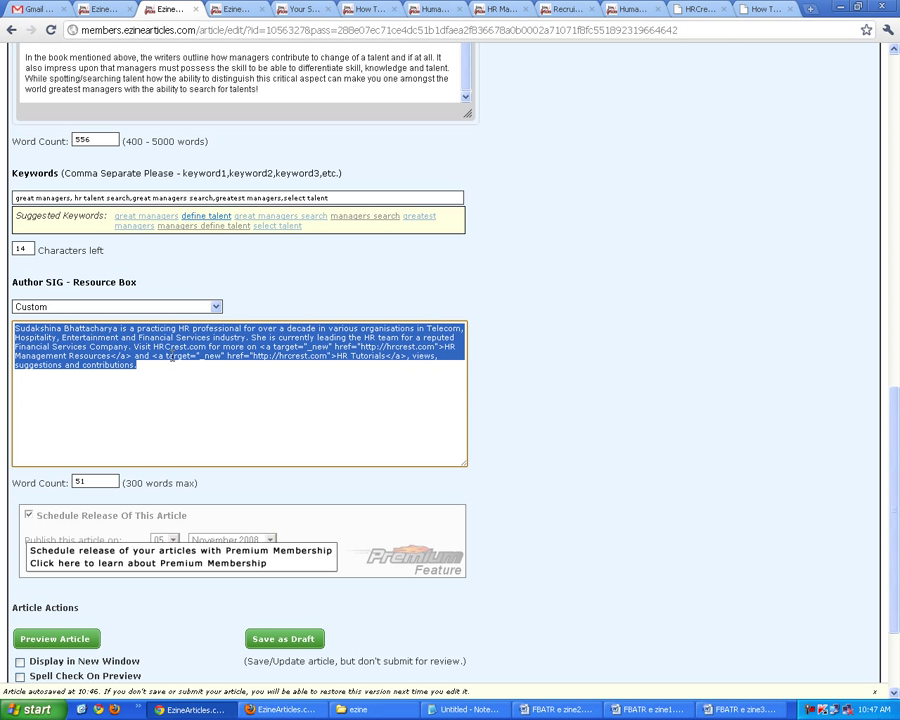
click(159, 381)
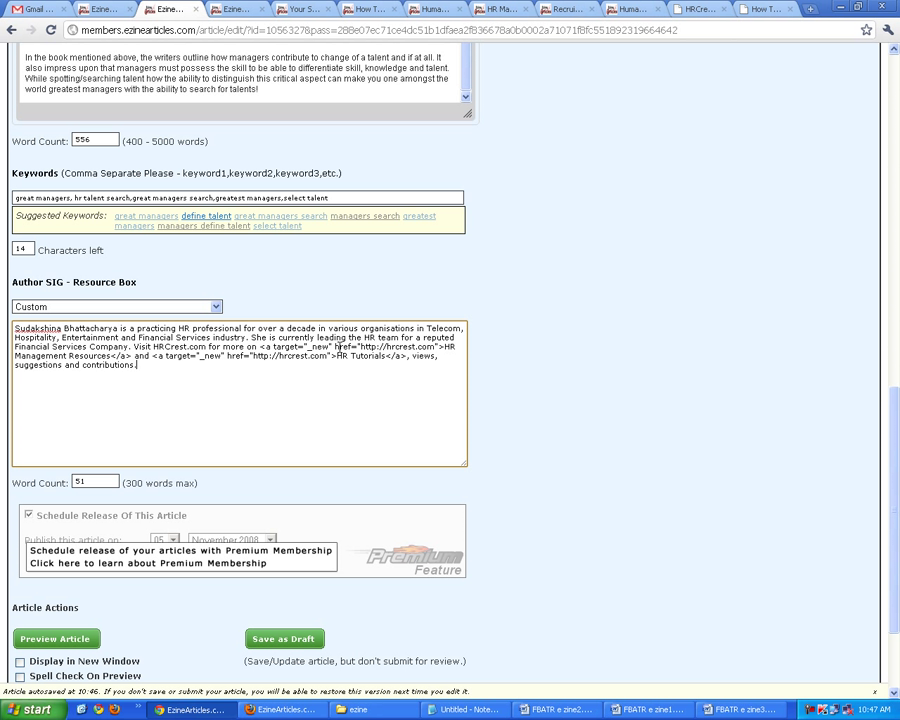
drag(360, 346, 436, 347)
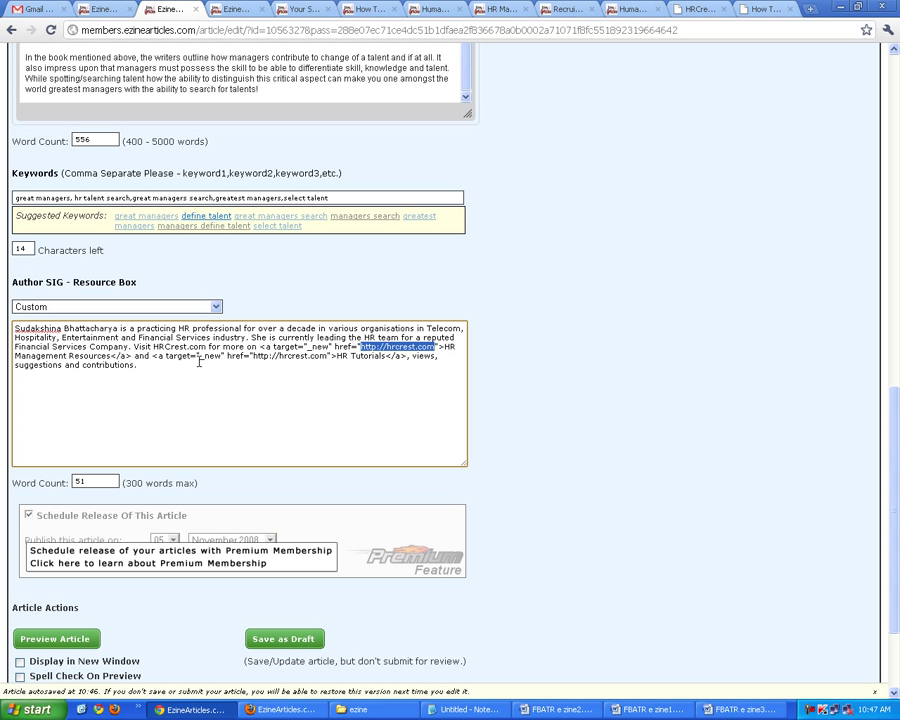
double_click(448, 346)
drag(448, 346, 110, 356)
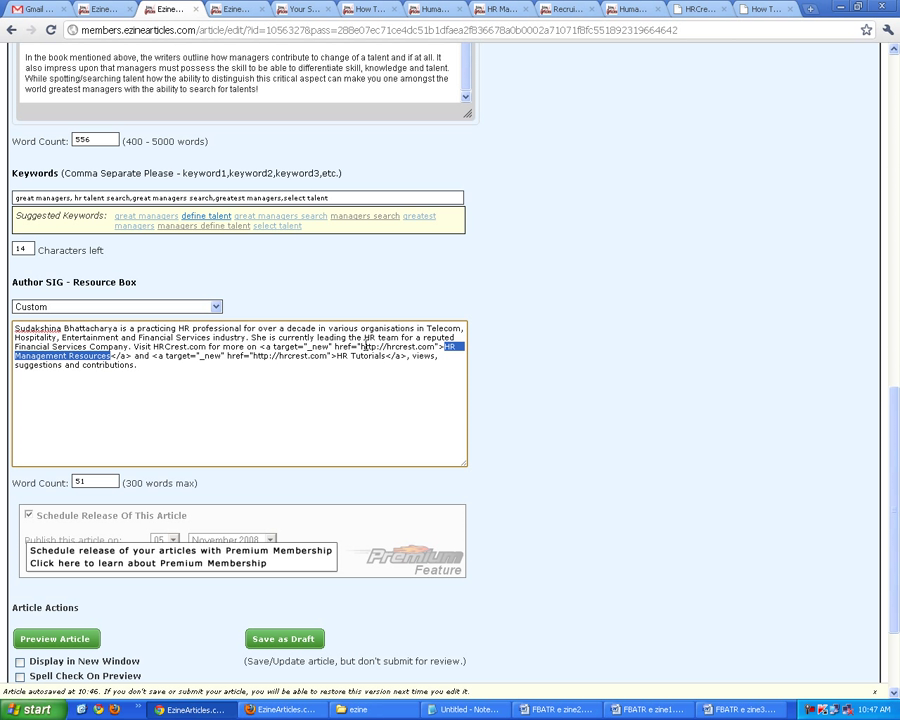
drag(259, 346, 131, 356)
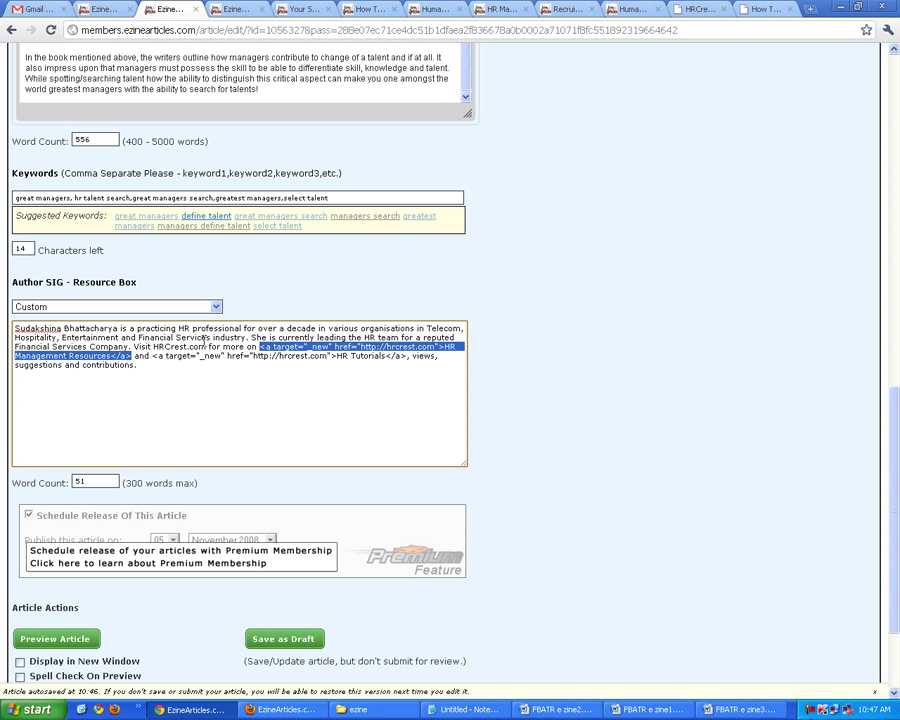
drag(444, 346, 113, 356)
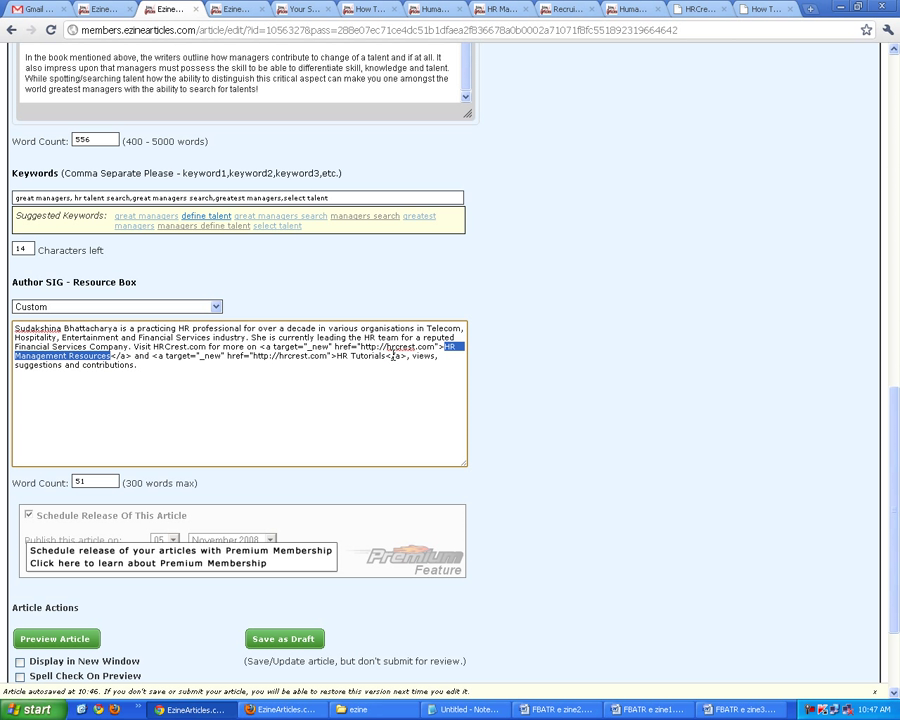
drag(362, 356, 330, 356)
click(340, 357)
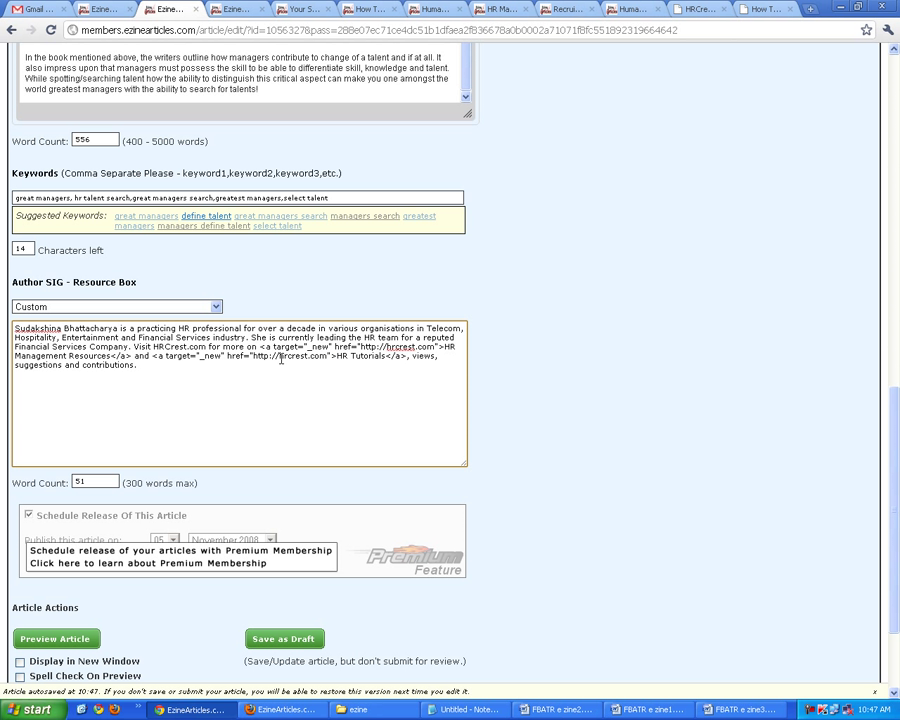
drag(262, 347, 443, 340)
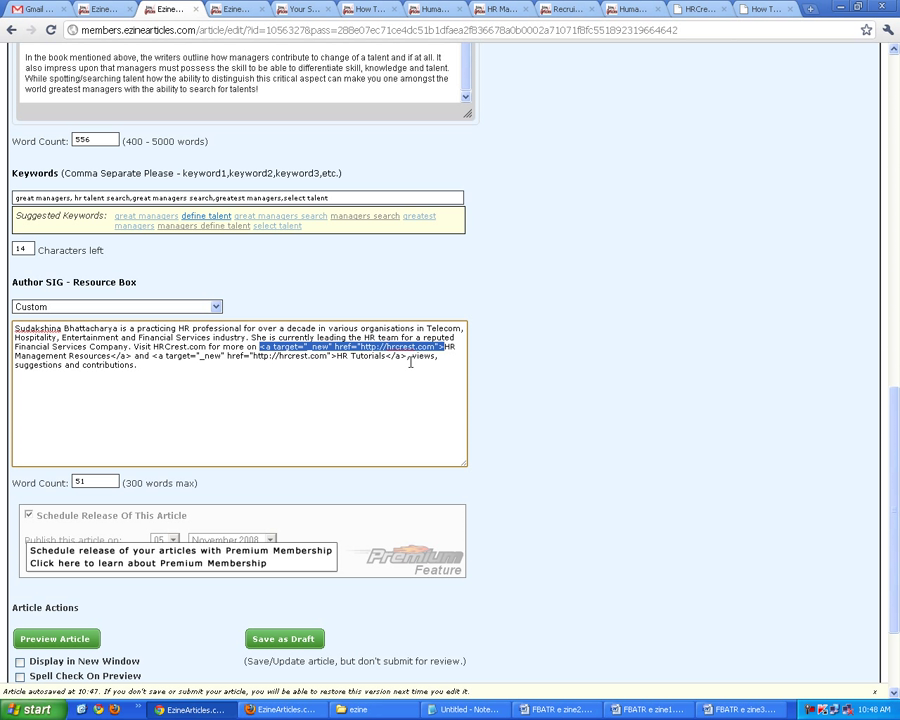
click(157, 369)
drag(157, 369, 80, 330)
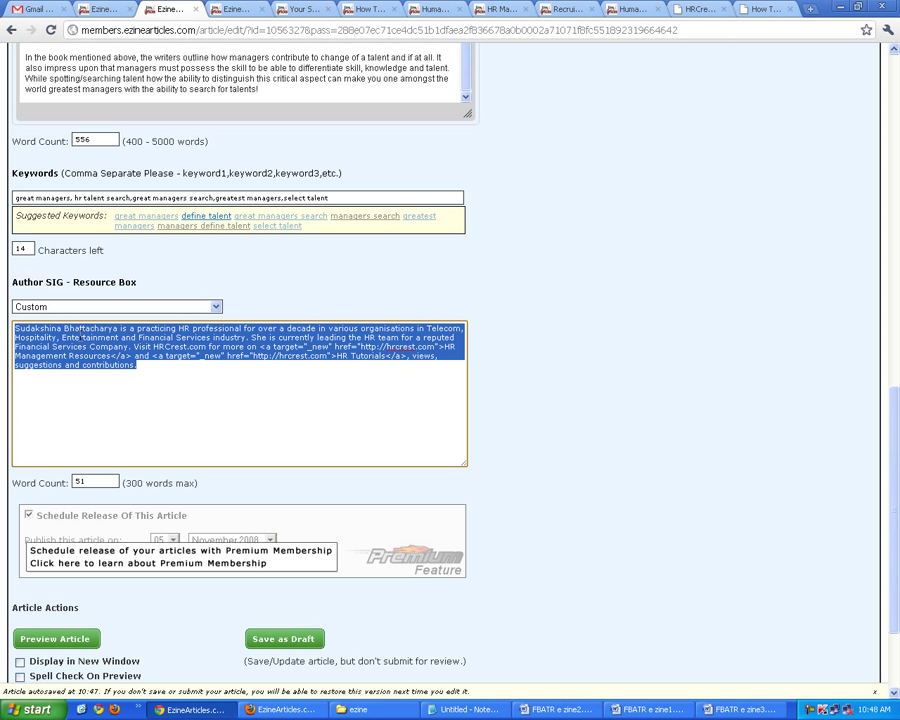
click(381, 372)
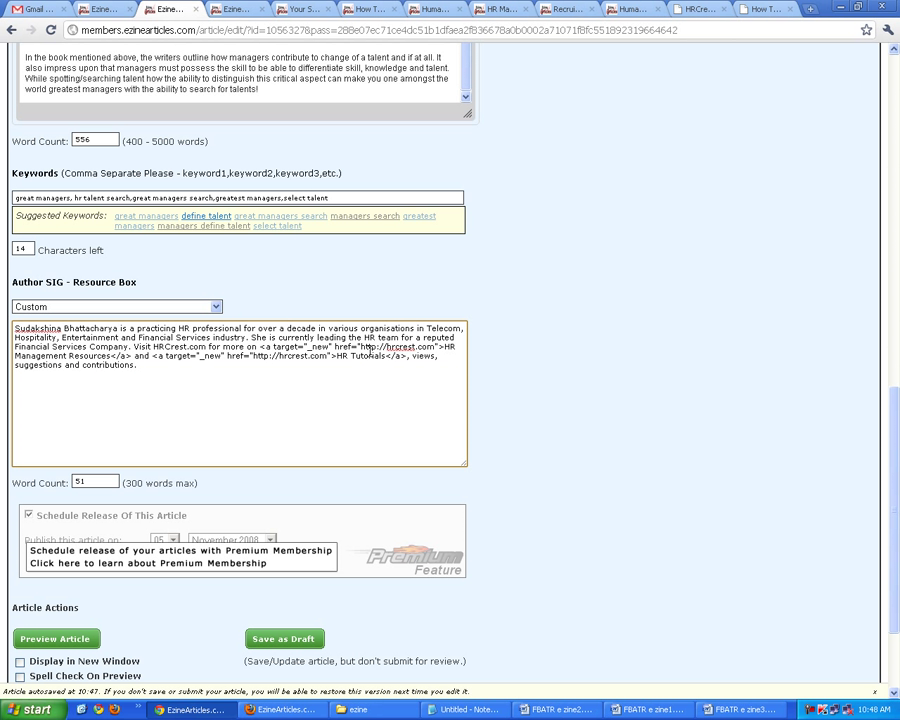
drag(361, 346, 437, 347)
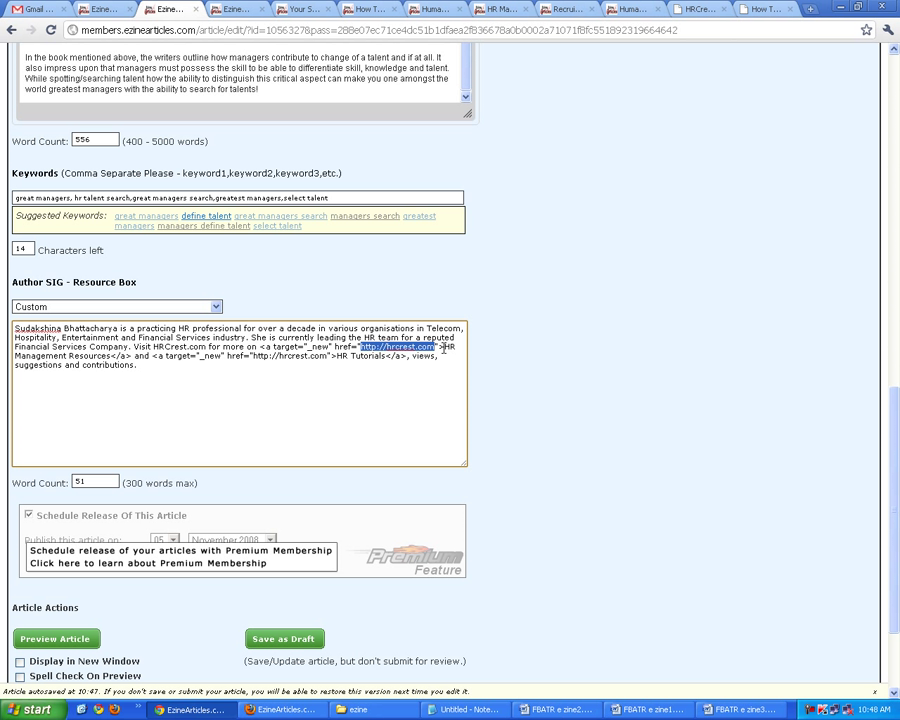
click(366, 347)
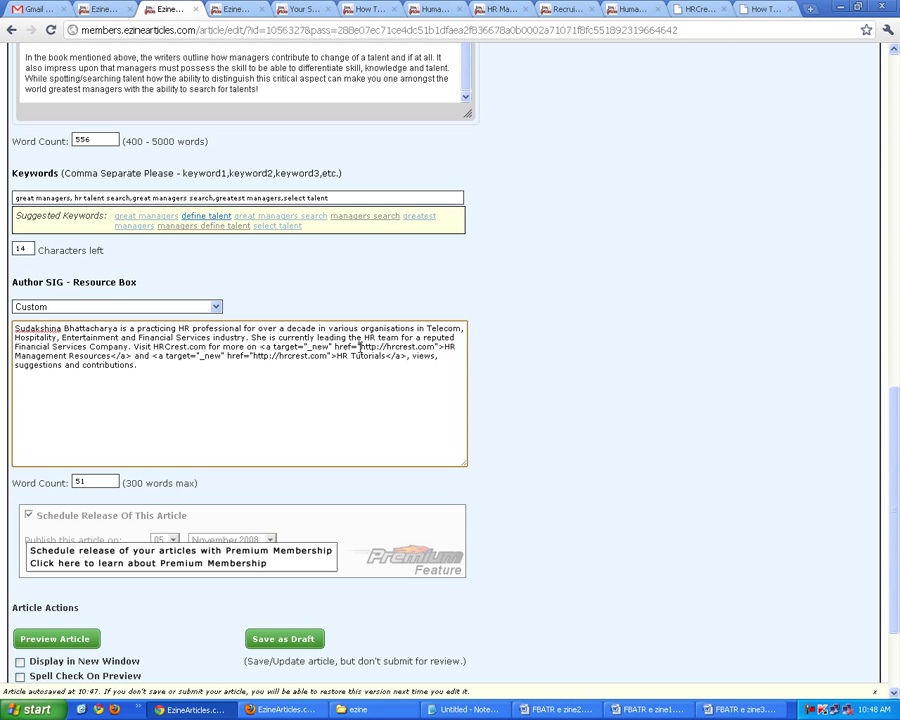
drag(362, 347, 437, 347)
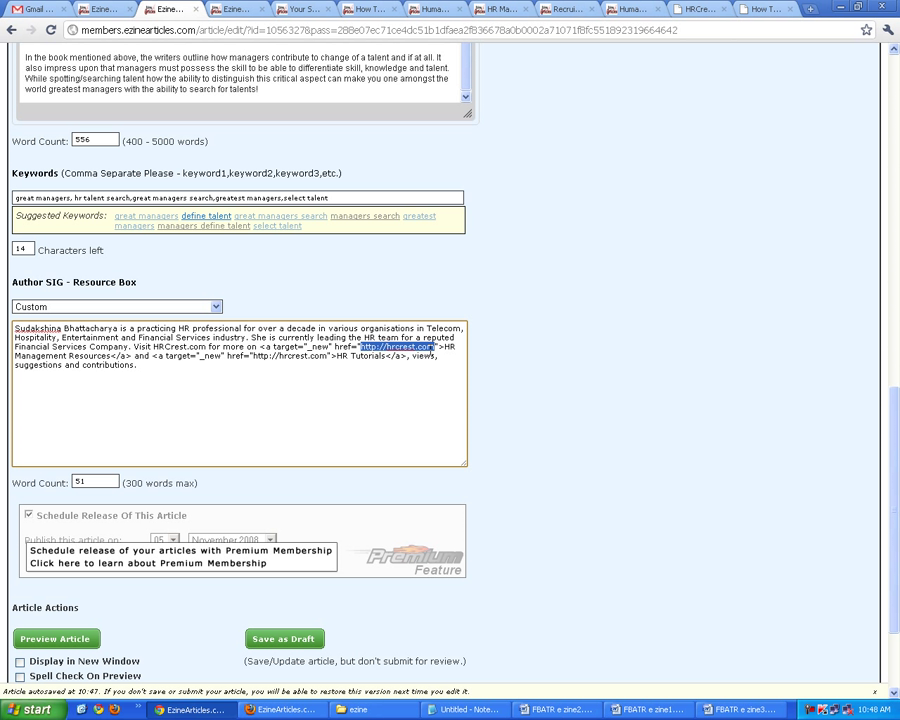
click(404, 356)
drag(361, 347, 110, 357)
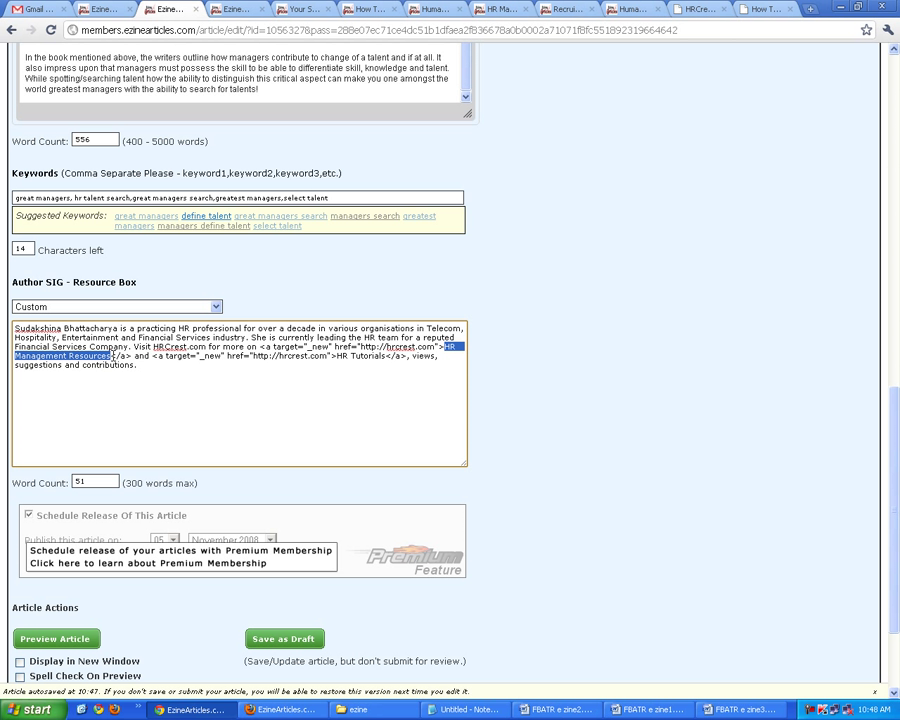
drag(168, 368, 15, 322)
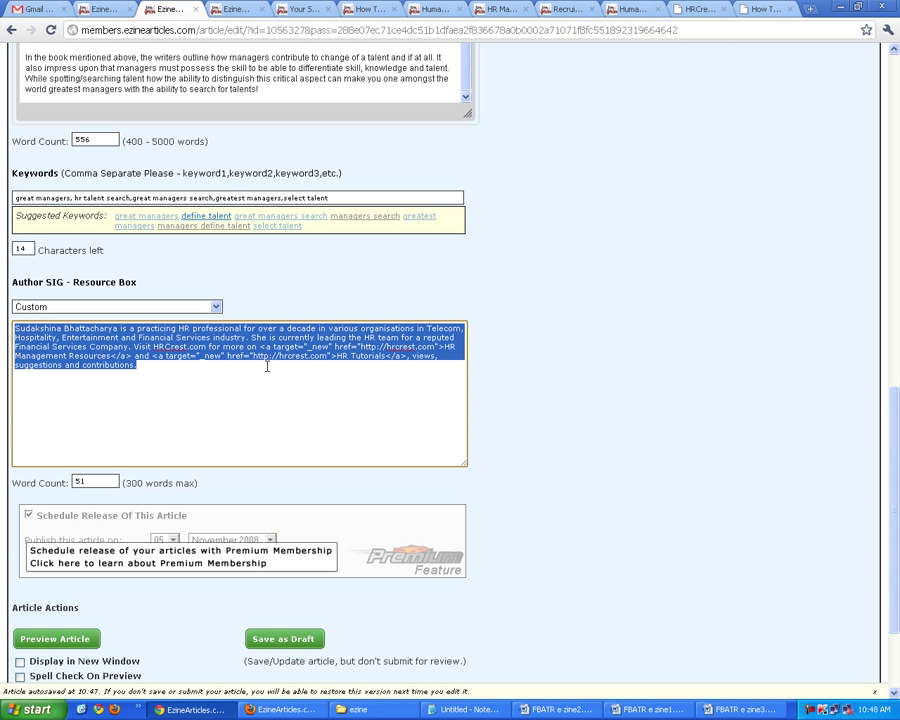
scroll(267, 366, up, 3)
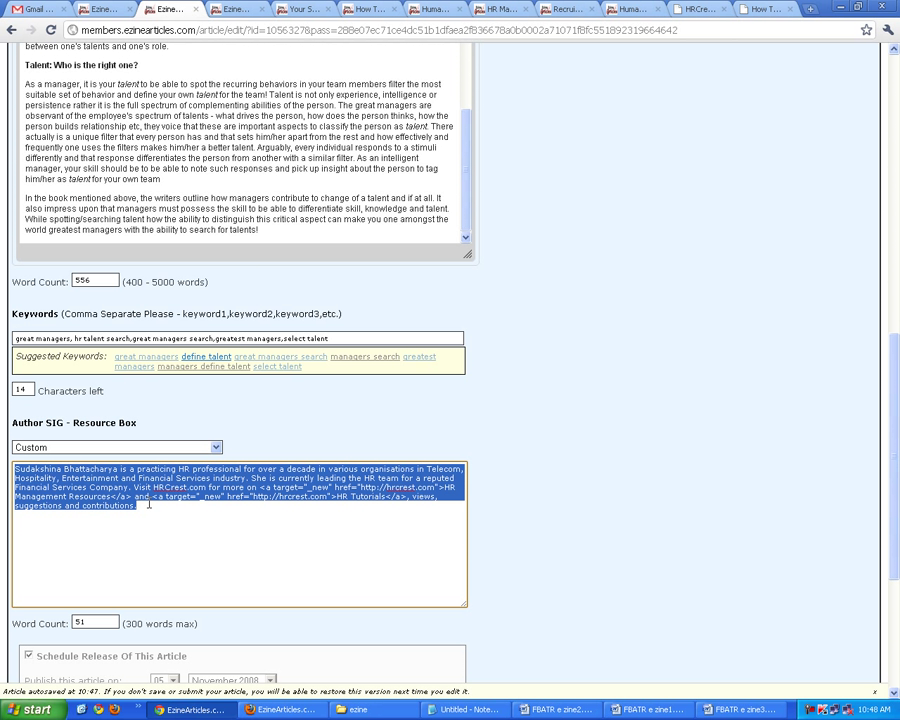
drag(151, 524, 149, 424)
click(145, 497)
key(ctrl+a)
click(316, 168)
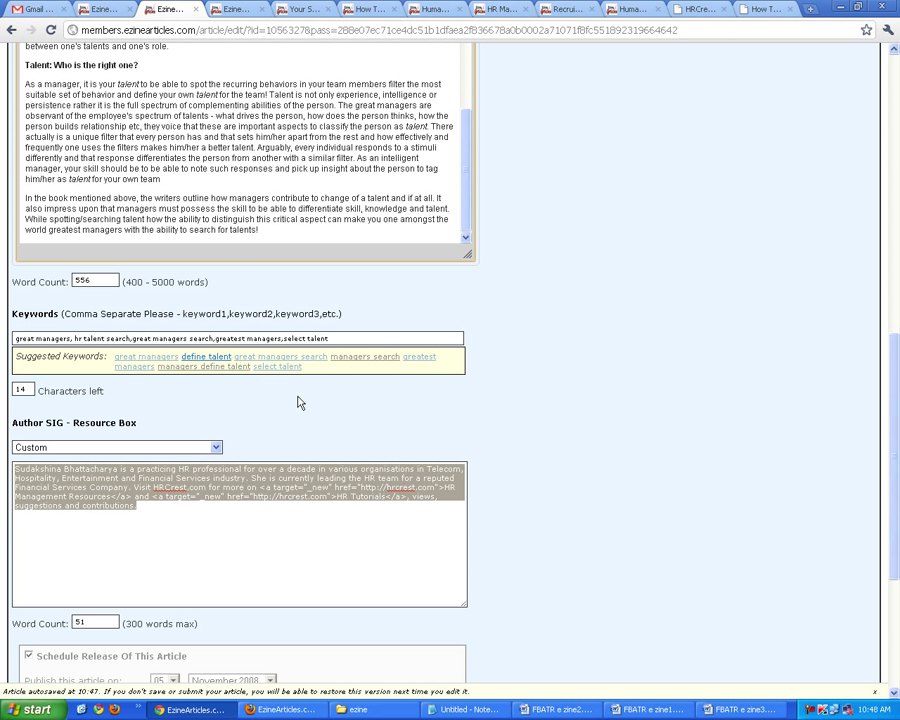
click(170, 510)
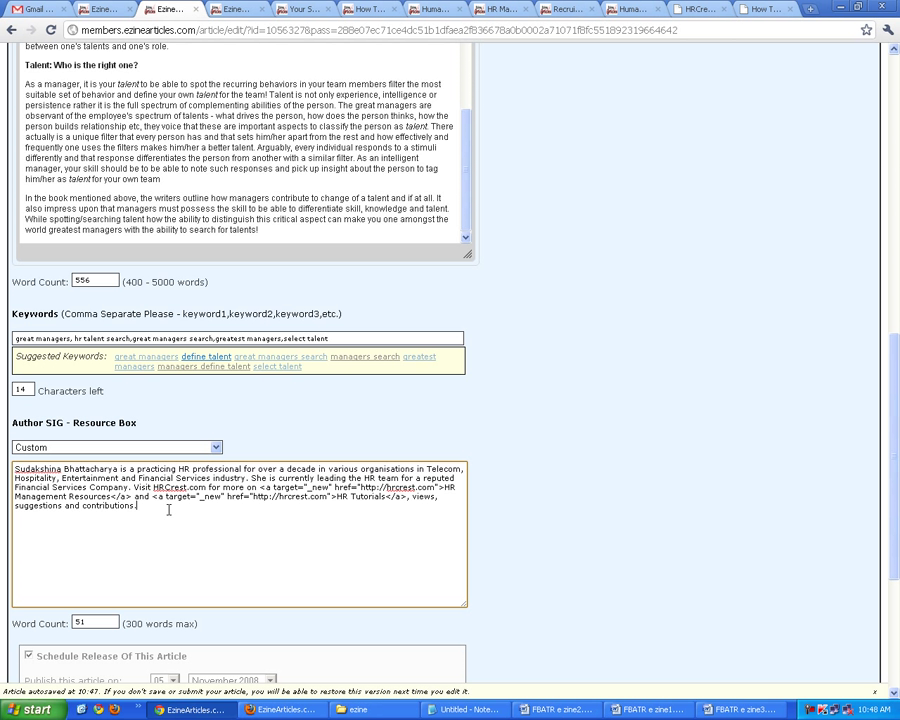
drag(166, 510, 3, 461)
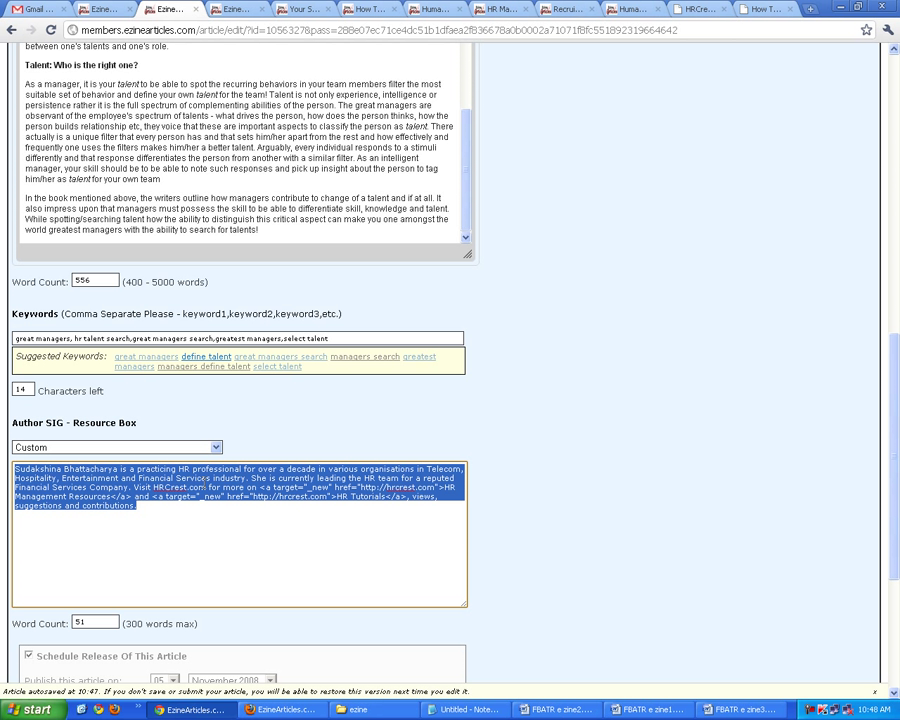
click(382, 497)
drag(361, 487, 435, 487)
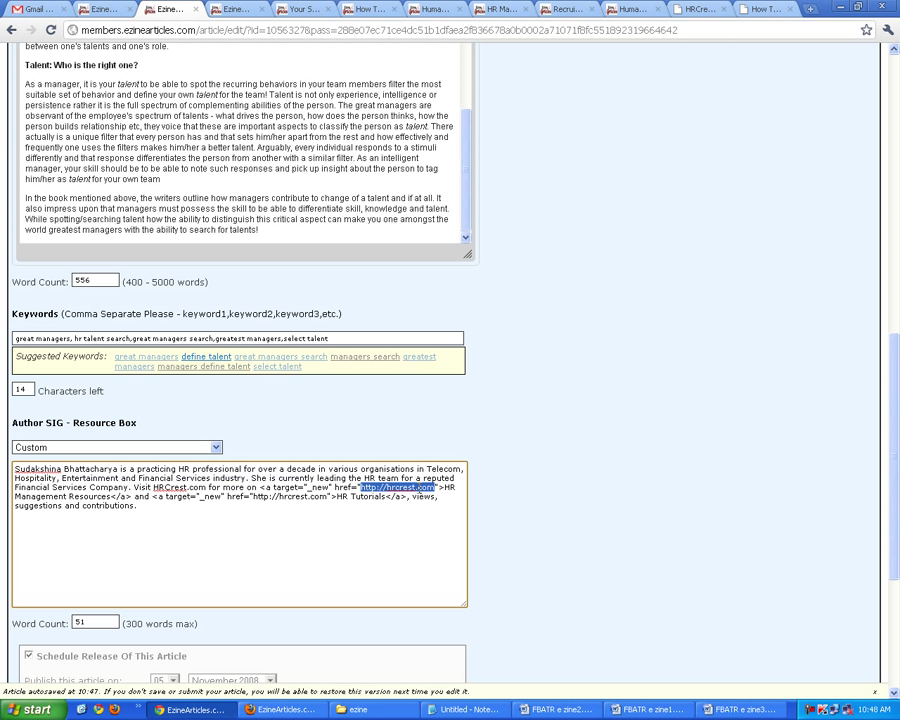
scroll(530, 421, down, 5)
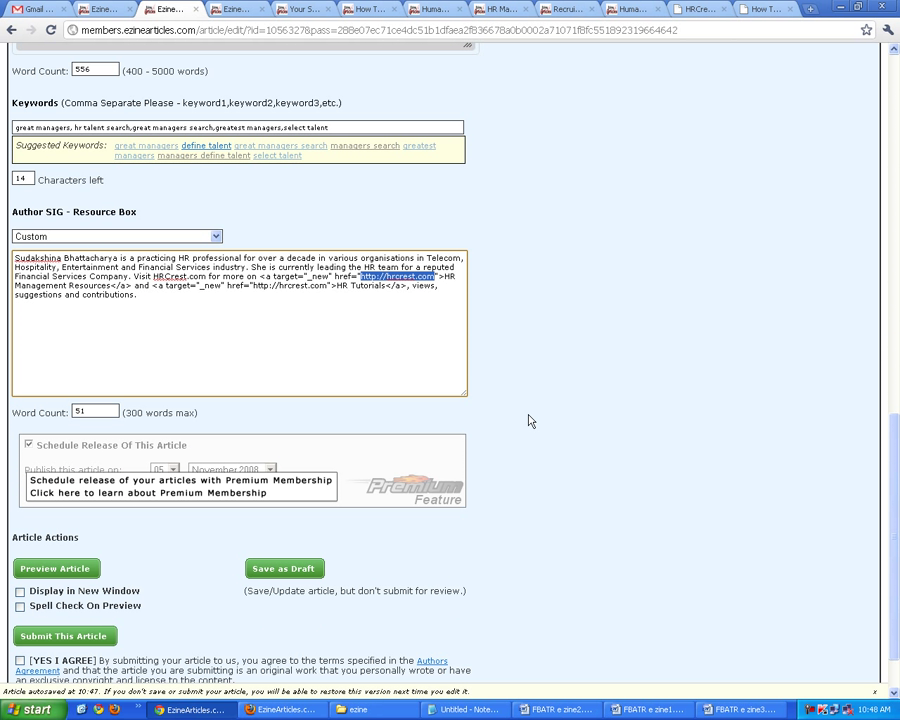
scroll(530, 418, up, 10)
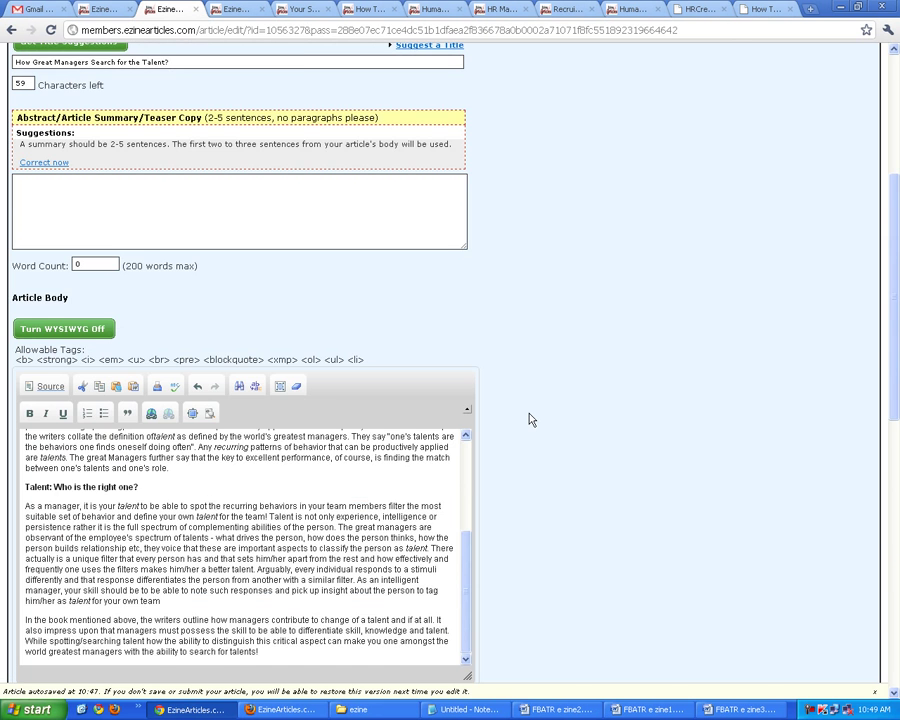
Paste the article's opening sentences into the Abstract/Summary box
click(104, 214)
scroll(108, 214, up, 1)
scroll(108, 214, up, 1)
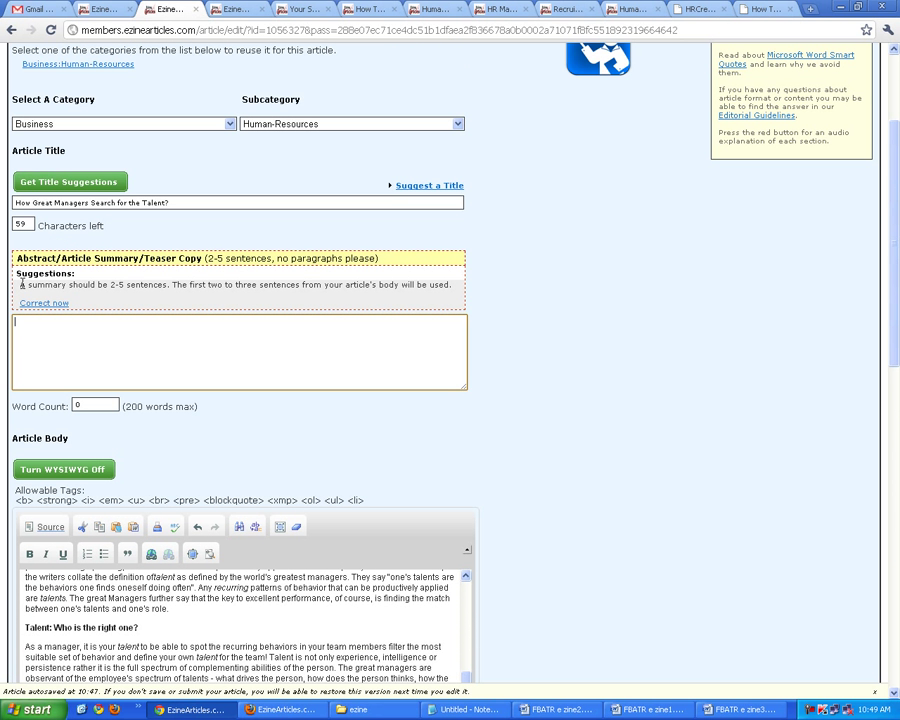
drag(20, 284, 450, 284)
click(198, 331)
scroll(196, 331, down, 2)
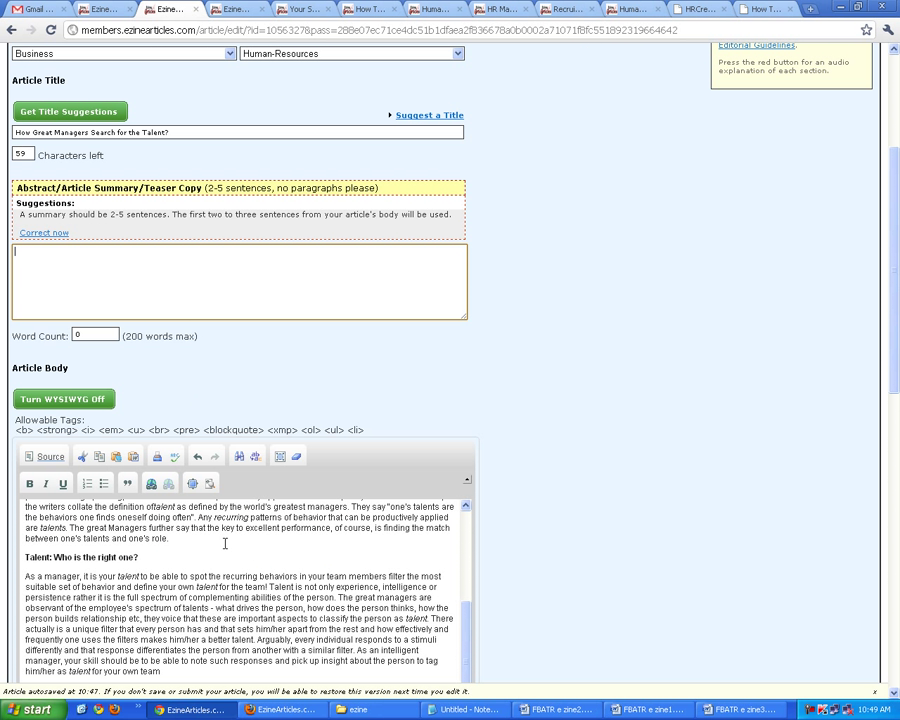
drag(466, 674, 465, 548)
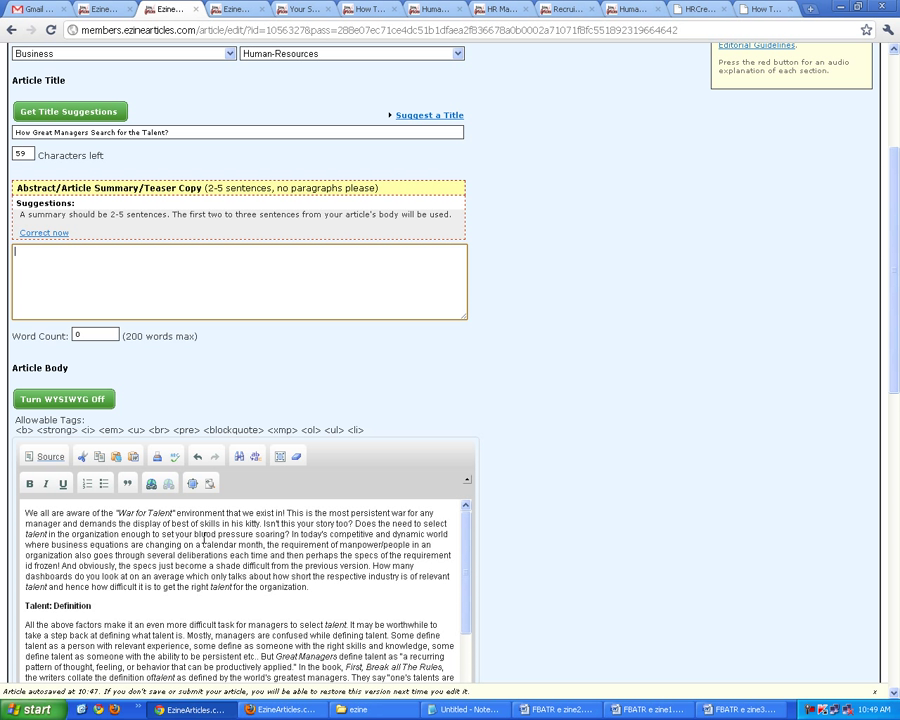
drag(110, 214, 143, 214)
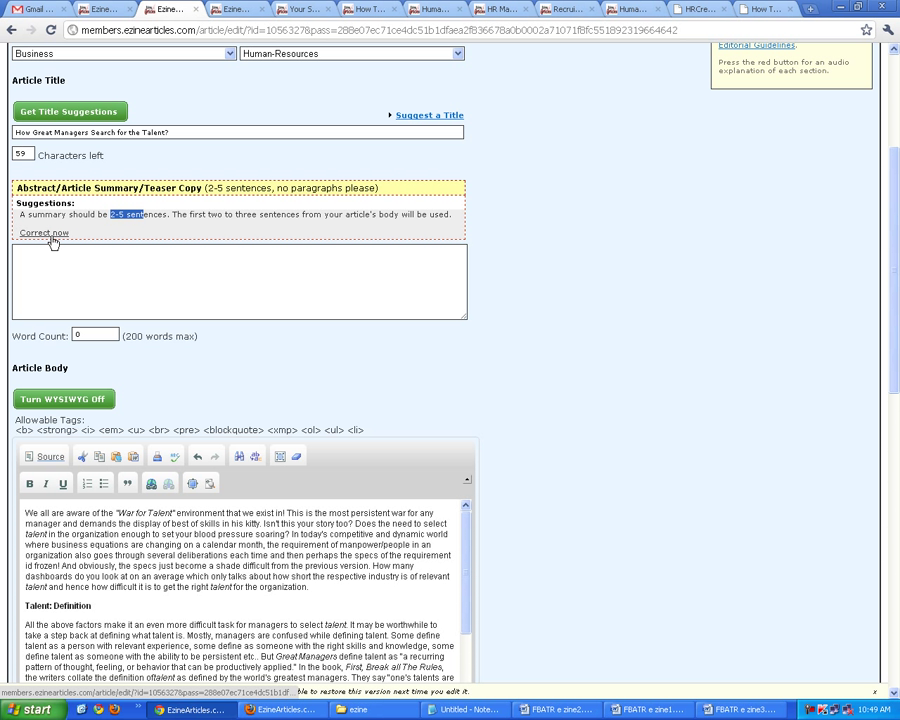
text(We all are aware of the "War for Talent" environment that we exist in! This is the most persistent war for any manager and demands the display of best of skills in his kitty. Isn't this your story too?)
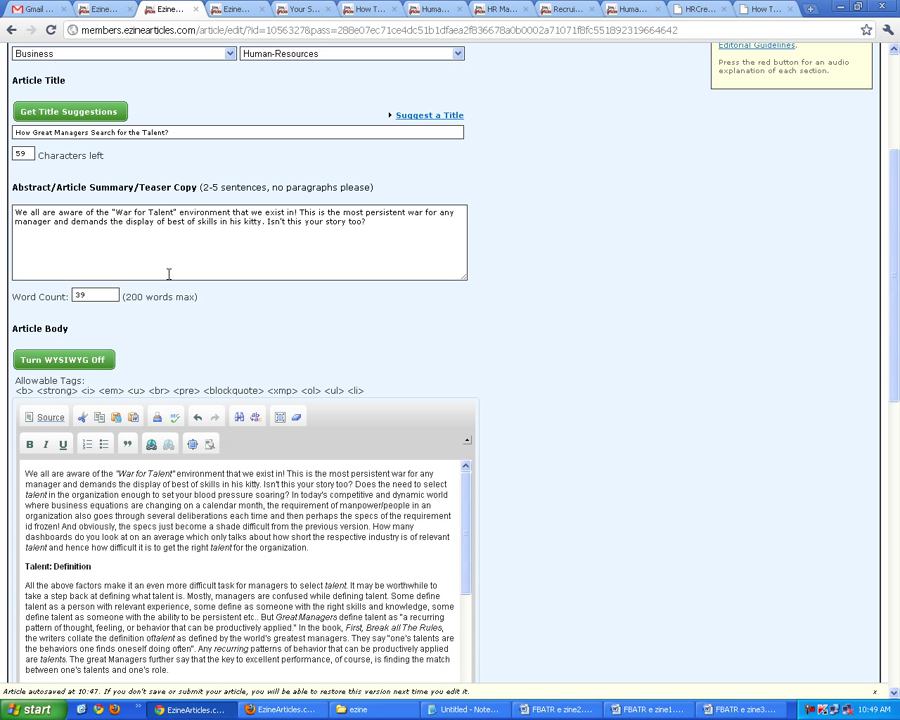
drag(388, 221, 4, 205)
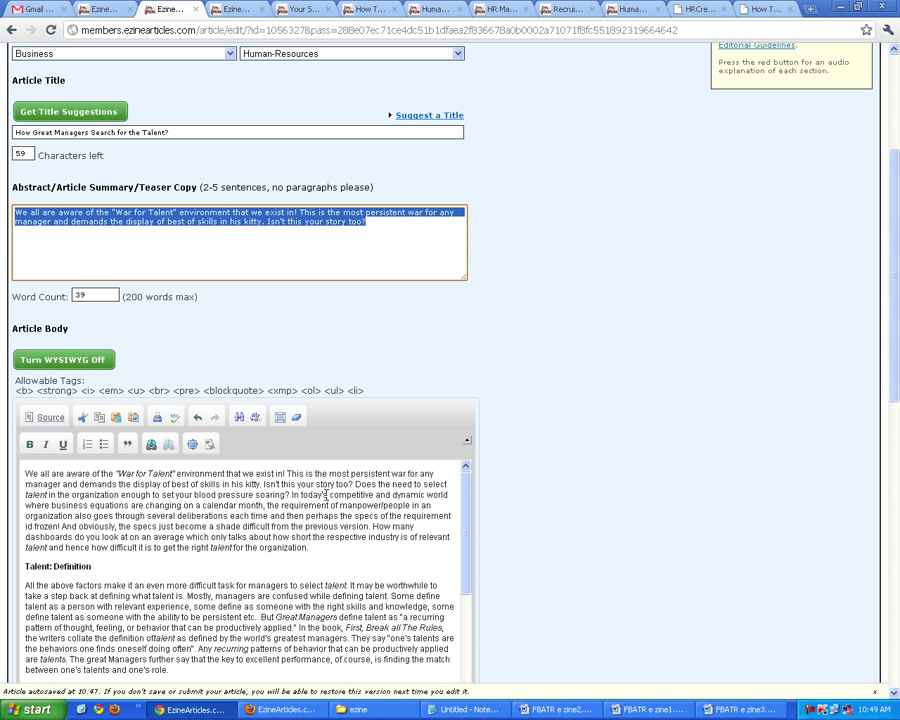
Replace the summary with the body's full opening paragraph copied from the Article Body
click(313, 547)
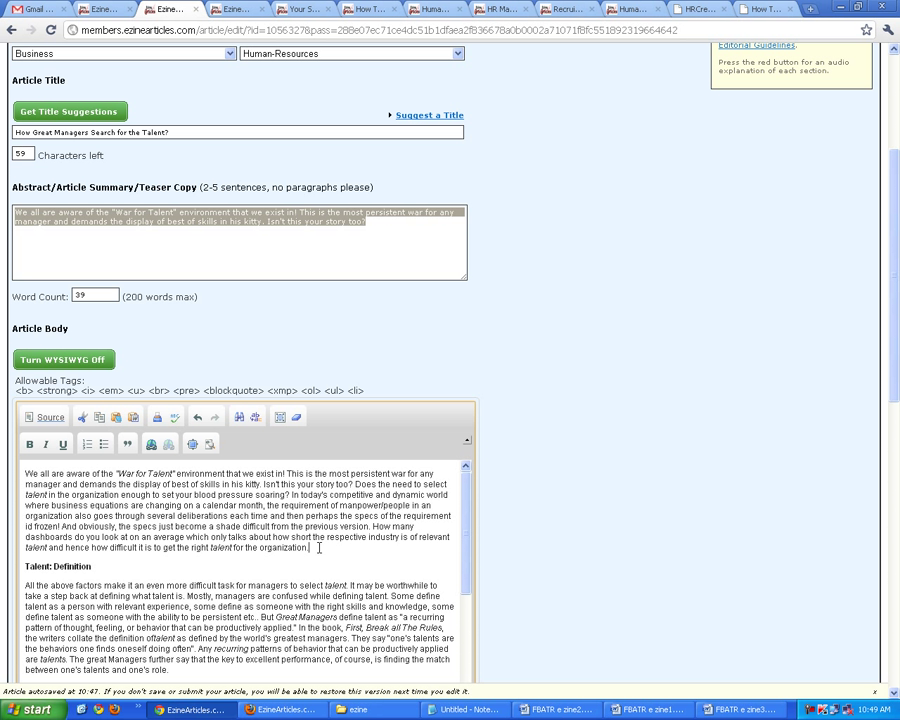
drag(371, 525, 25, 473)
key(ctrl+c)
triple_click(375, 232)
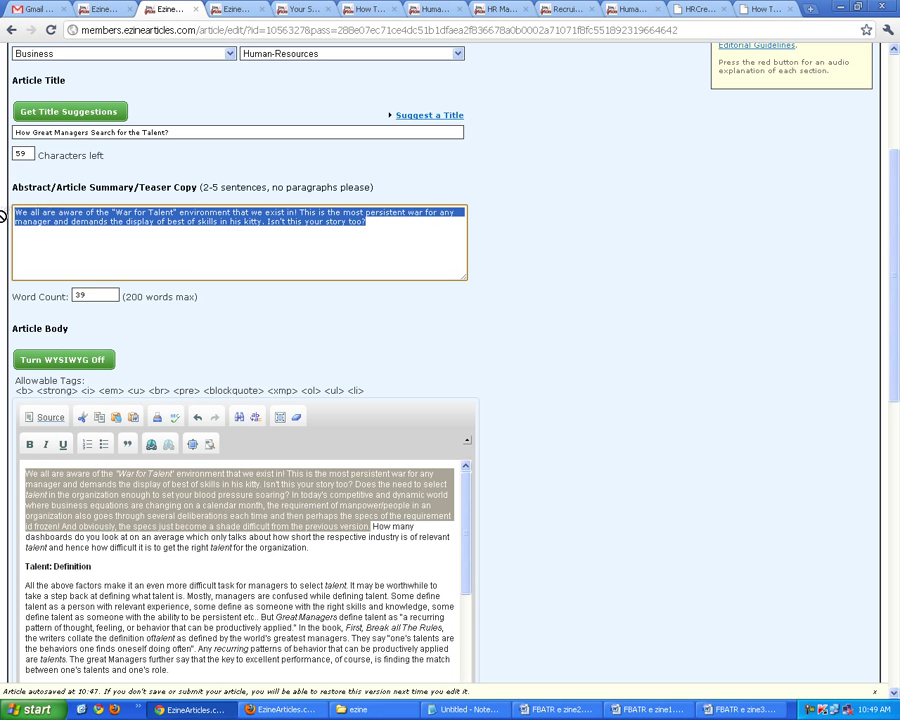
click(386, 220)
key(ctrl+v)
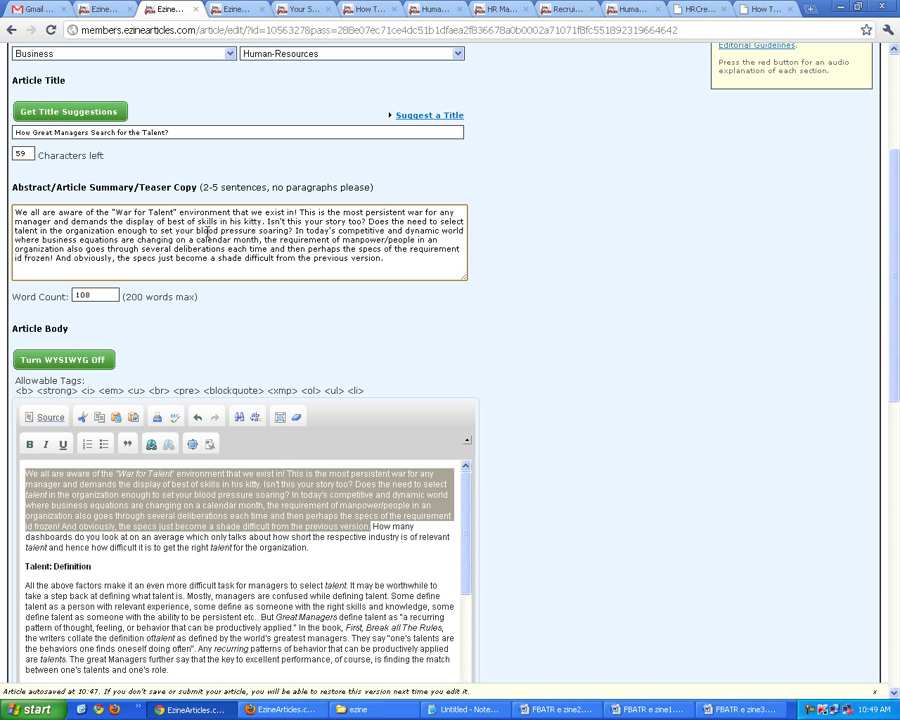
Check the summary's 108-word count against the 200-word limit
scroll(304, 238, up, 2)
mouse_move(17, 287)
mouse_down()
mouse_move(394, 320)
mouse_move(16, 281)
mouse_up()
click(160, 311)
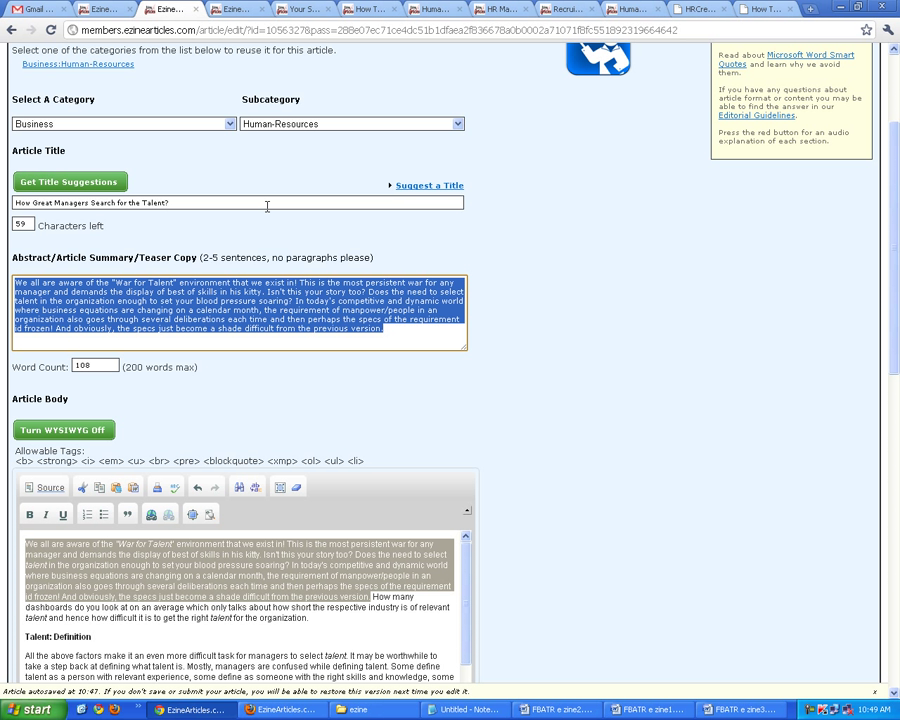
click(268, 310)
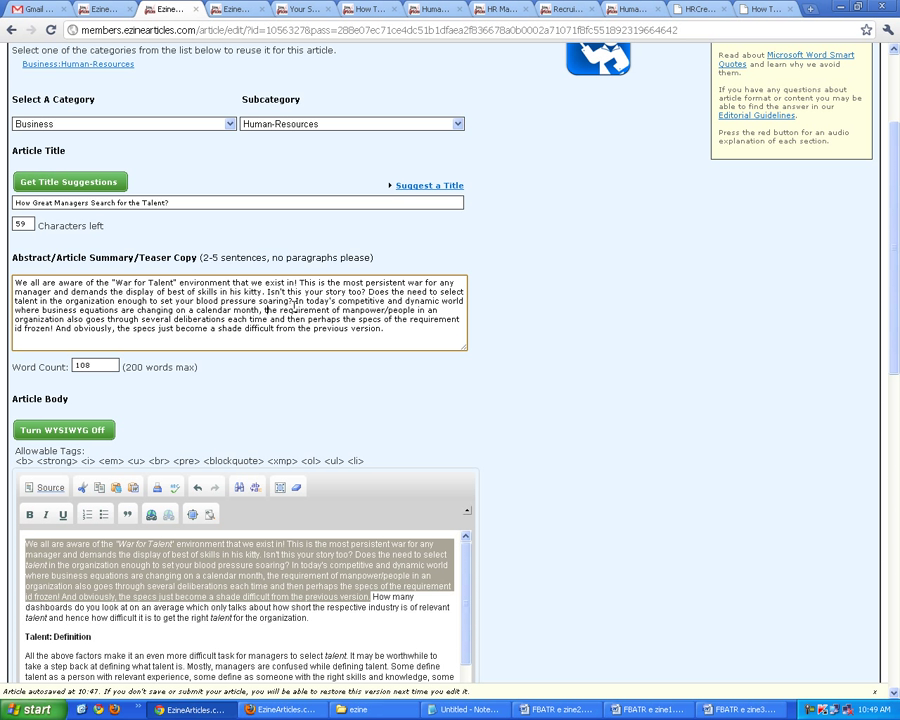
drag(104, 368, 74, 367)
click(75, 370)
double_click(77, 367)
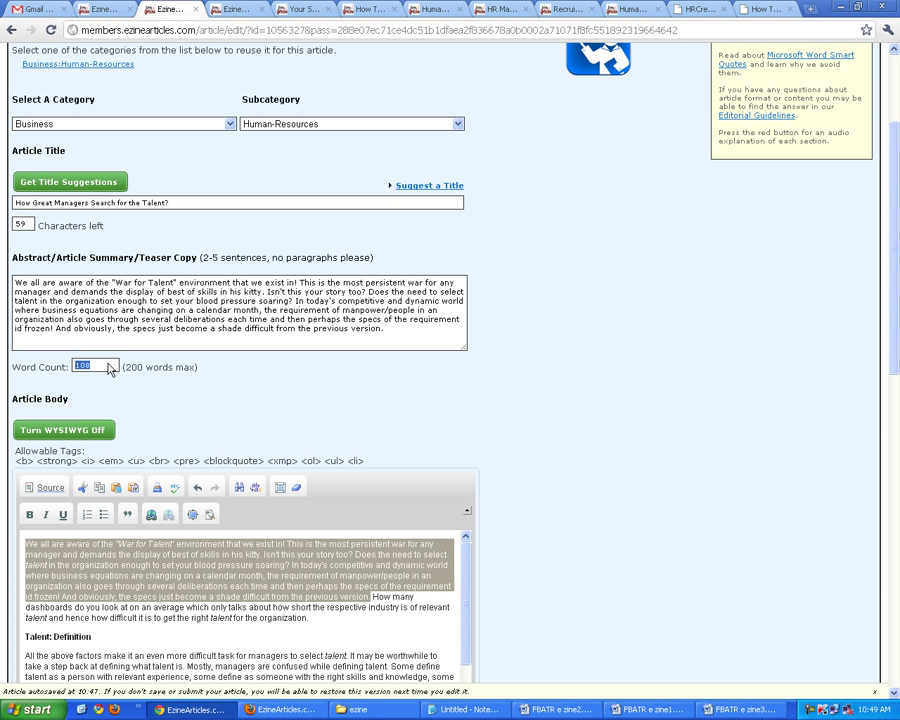
click(104, 365)
double_click(82, 366)
click(100, 366)
drag(127, 366, 193, 367)
click(220, 328)
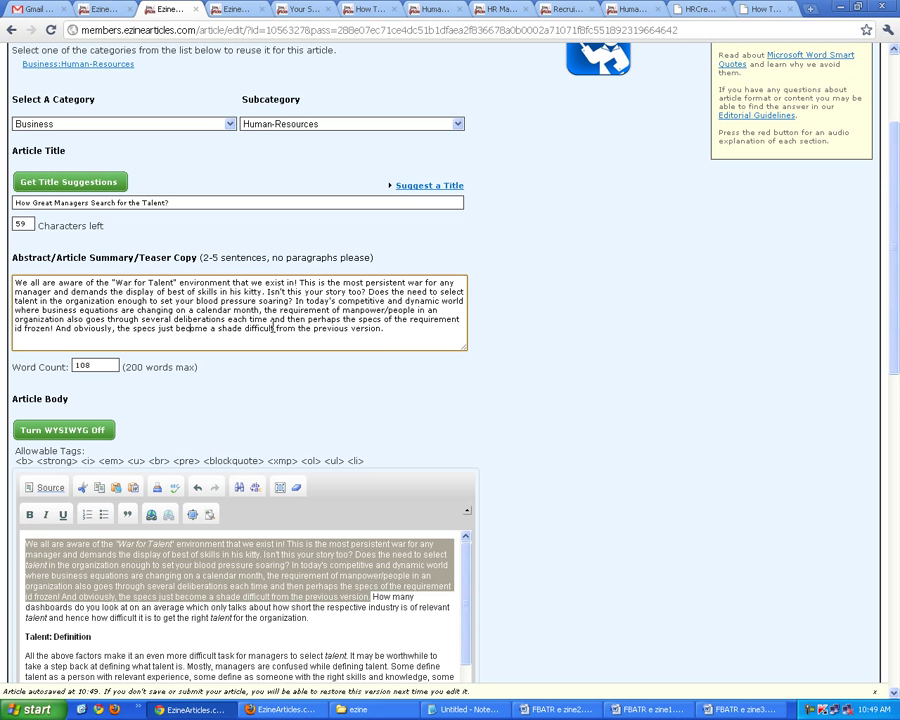
drag(391, 329, 2, 296)
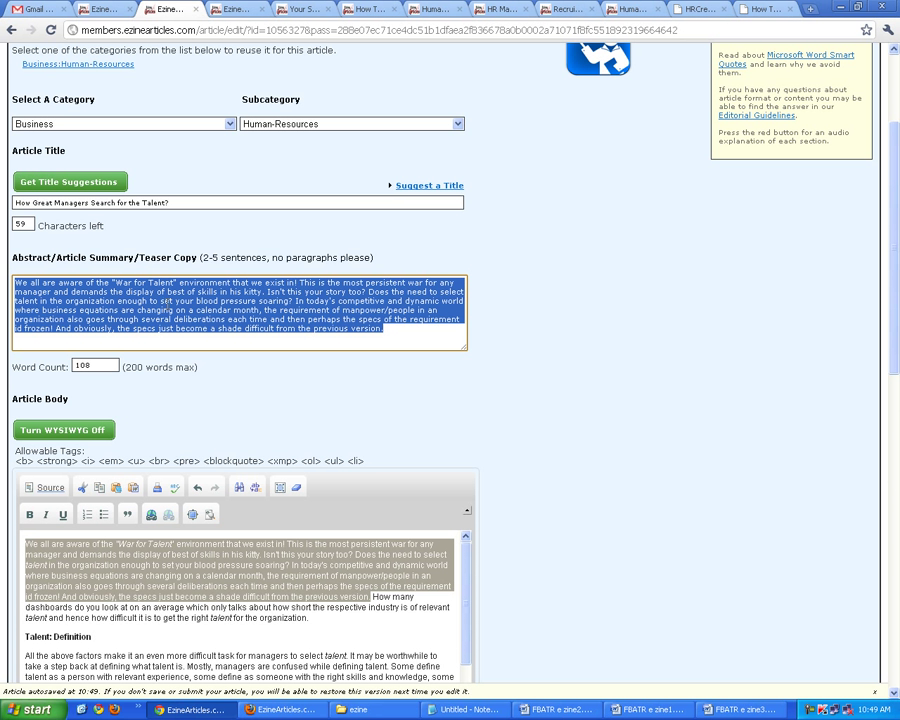
scroll(125, 200, down, 3)
scroll(206, 143, up, 2)
click(288, 187)
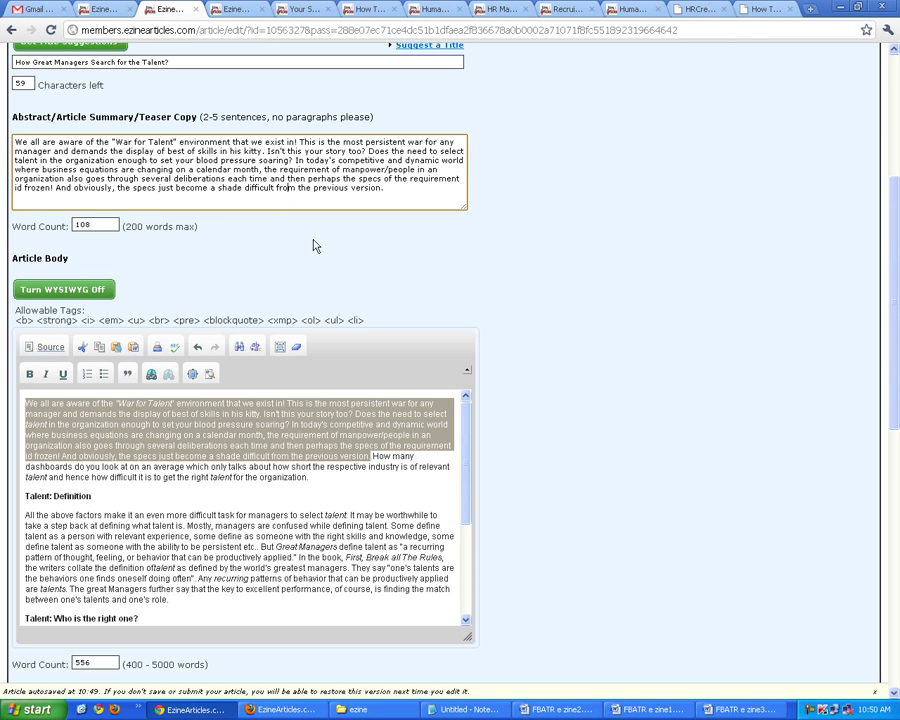
Review the 51-word author resource box and its HRCrest link address
click(351, 481)
scroll(351, 477, down, 5)
scroll(351, 477, down, 5)
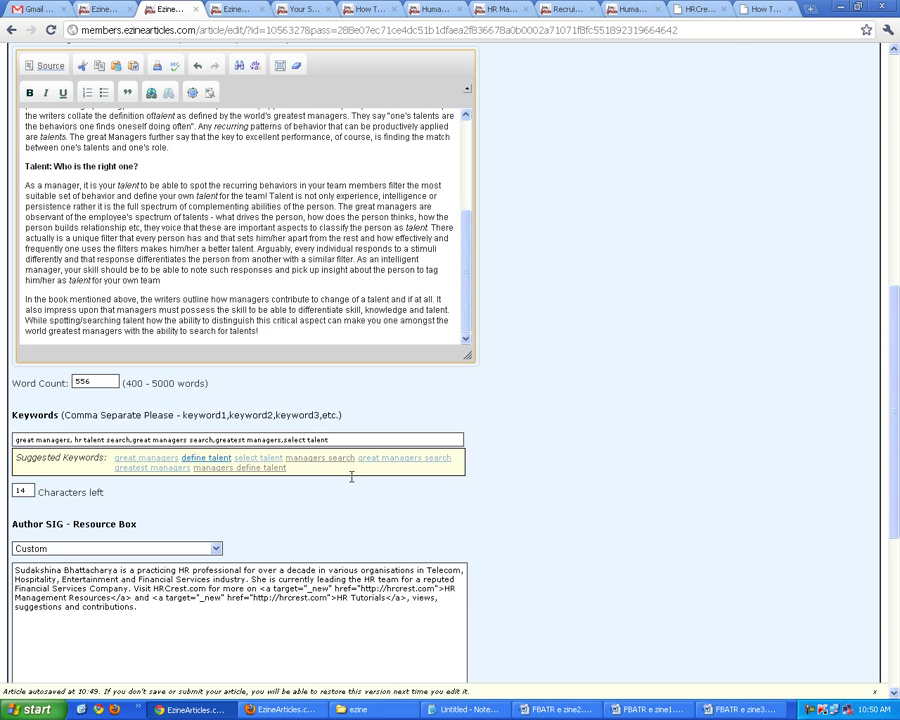
drag(181, 417, 5, 340)
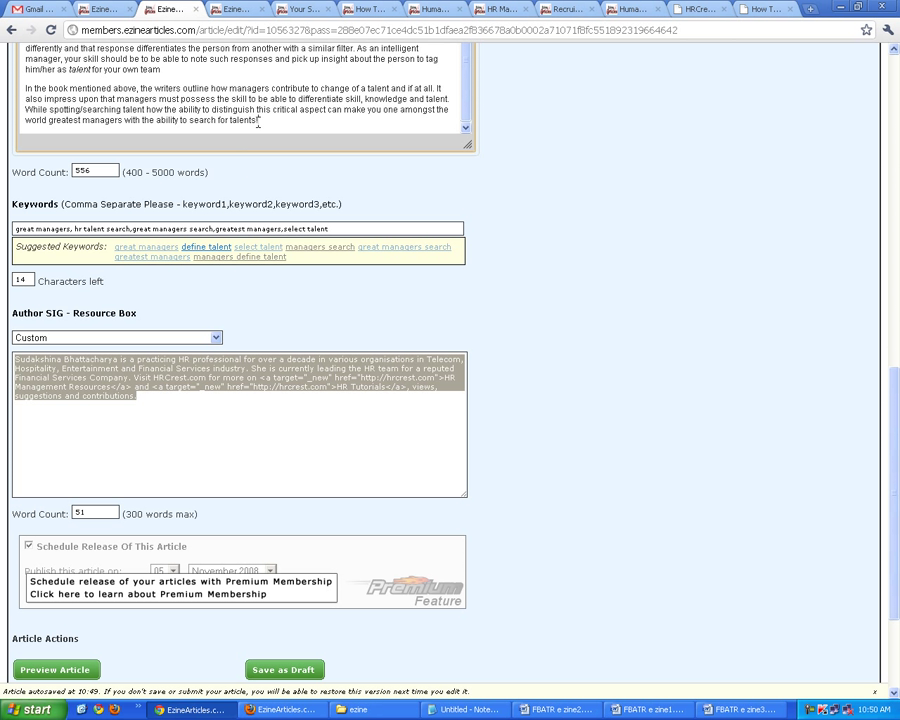
click(311, 389)
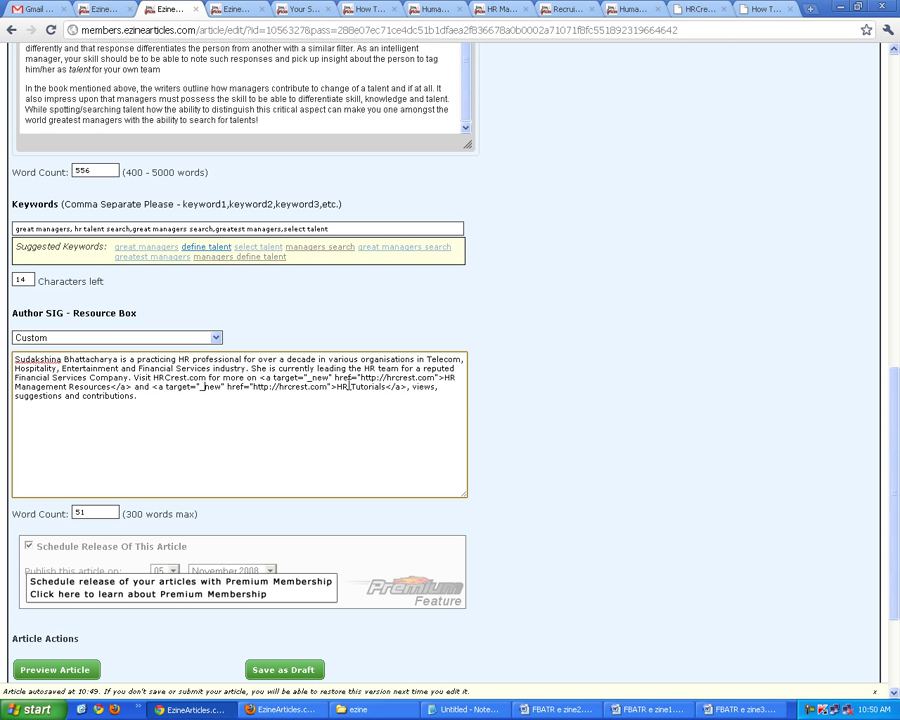
drag(364, 377, 430, 378)
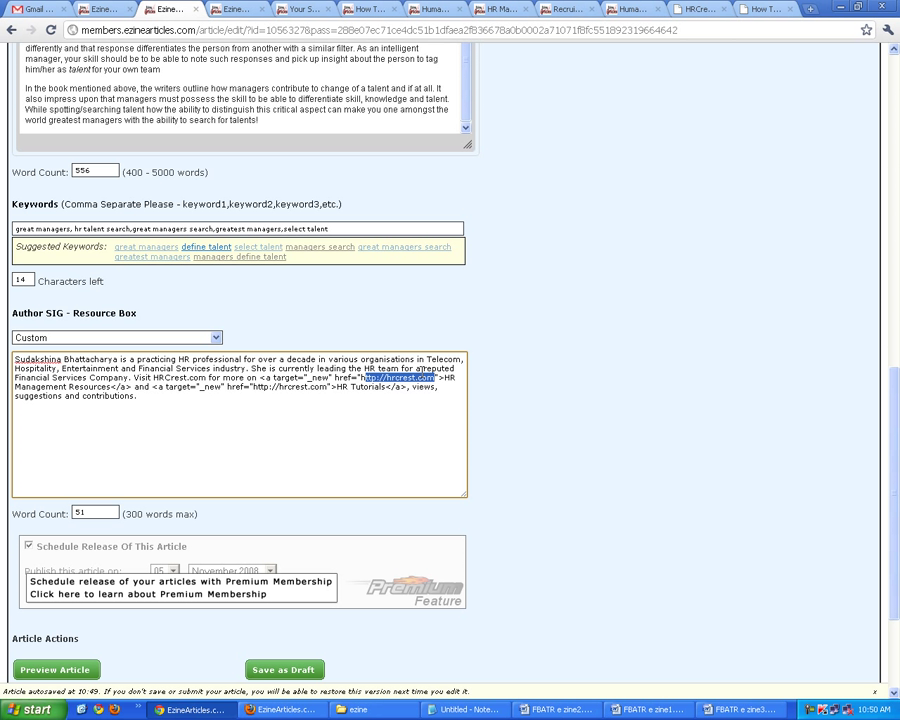
click(225, 387)
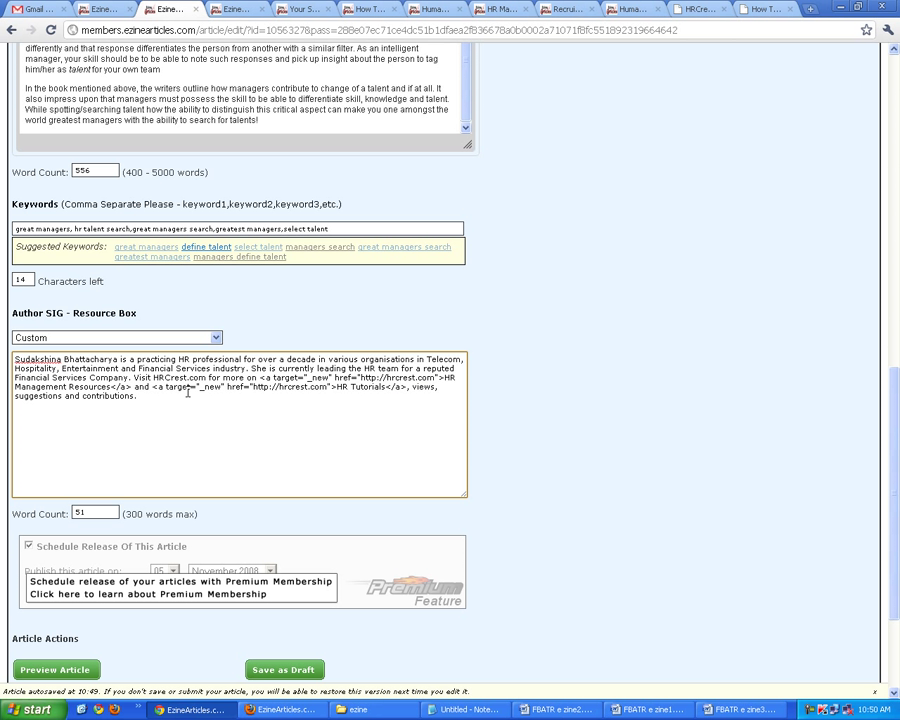
key(ctrl+a)
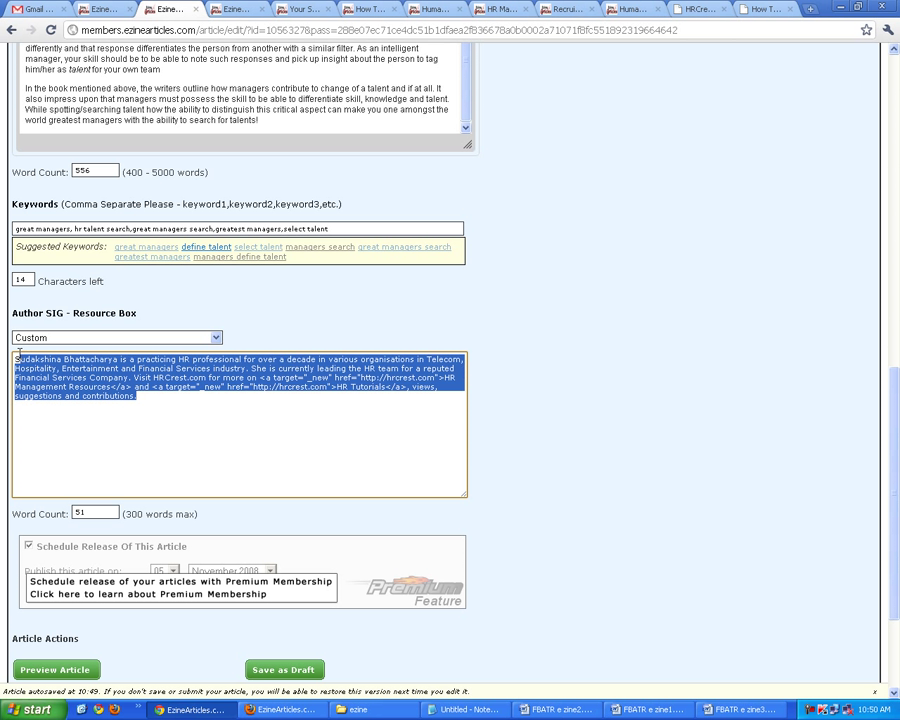
click(272, 430)
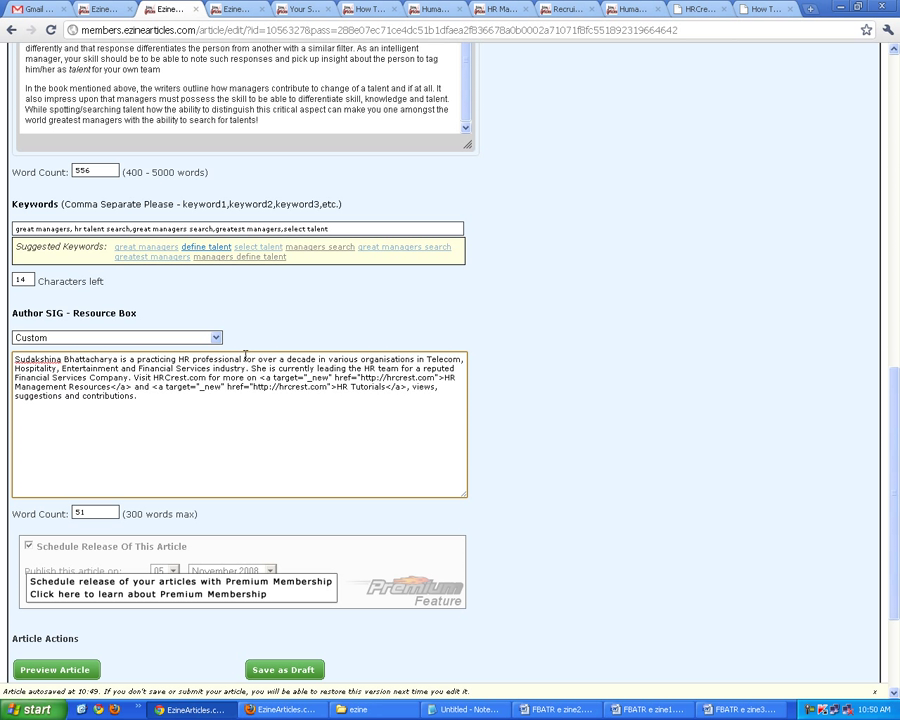
scroll(257, 433, down, 3)
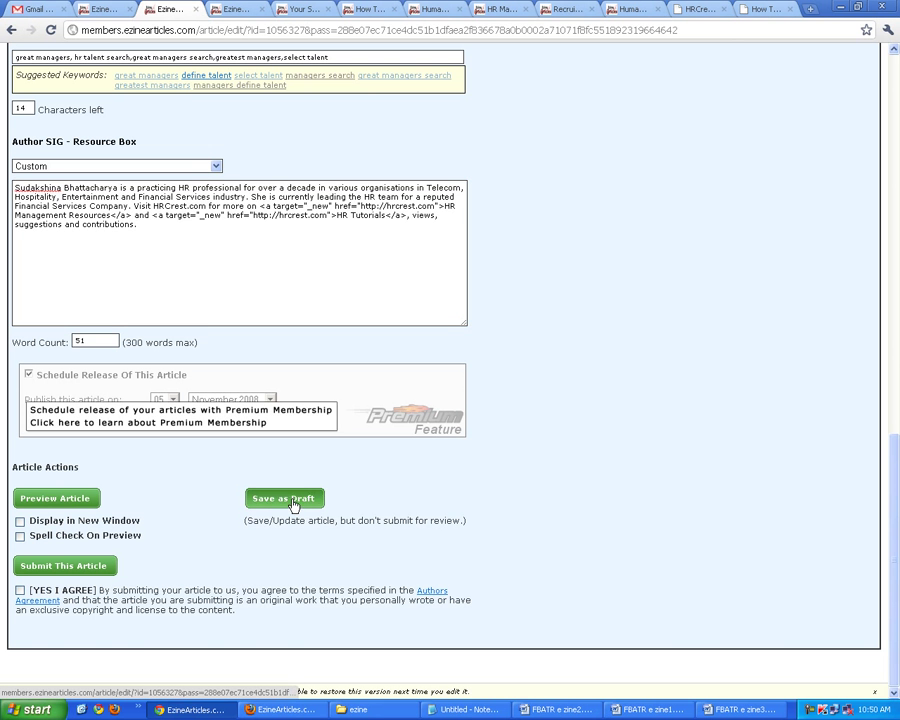
Save the article as a draft, then preview it in a new window with spell check on
click(327, 498)
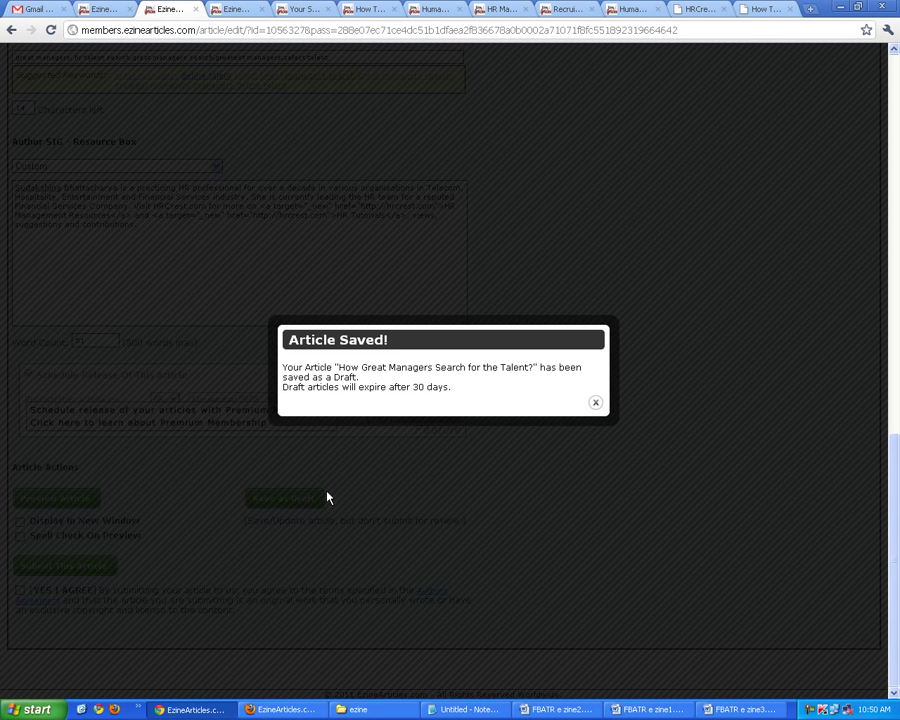
click(594, 405)
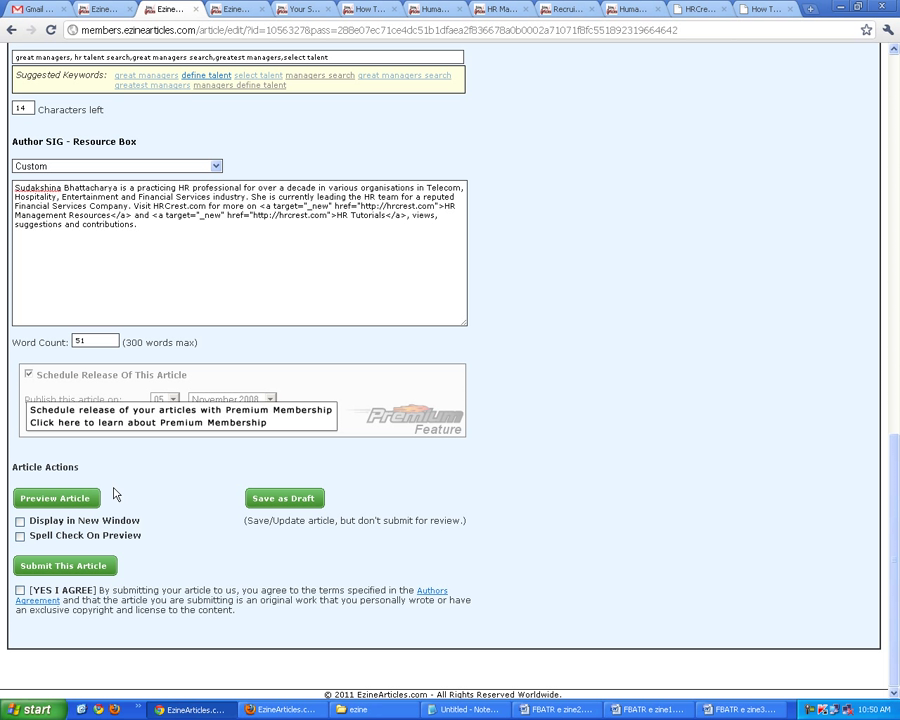
click(20, 536)
click(20, 521)
click(55, 498)
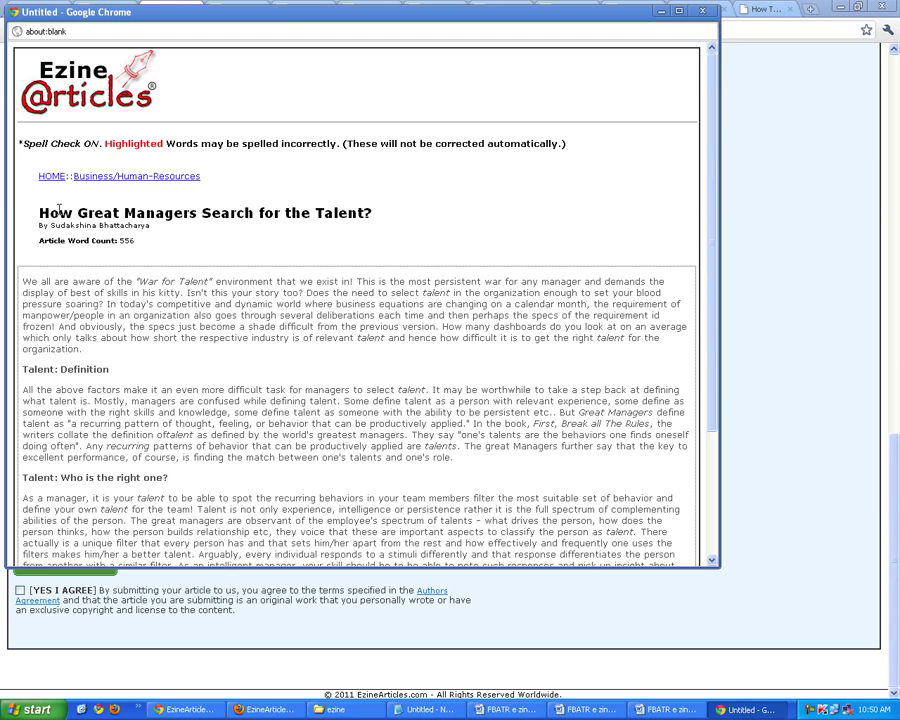
Check the preview's title and author bio, including the author name and HRCrest.com reference
drag(93, 212, 366, 208)
click(368, 216)
scroll(287, 251, down, 3)
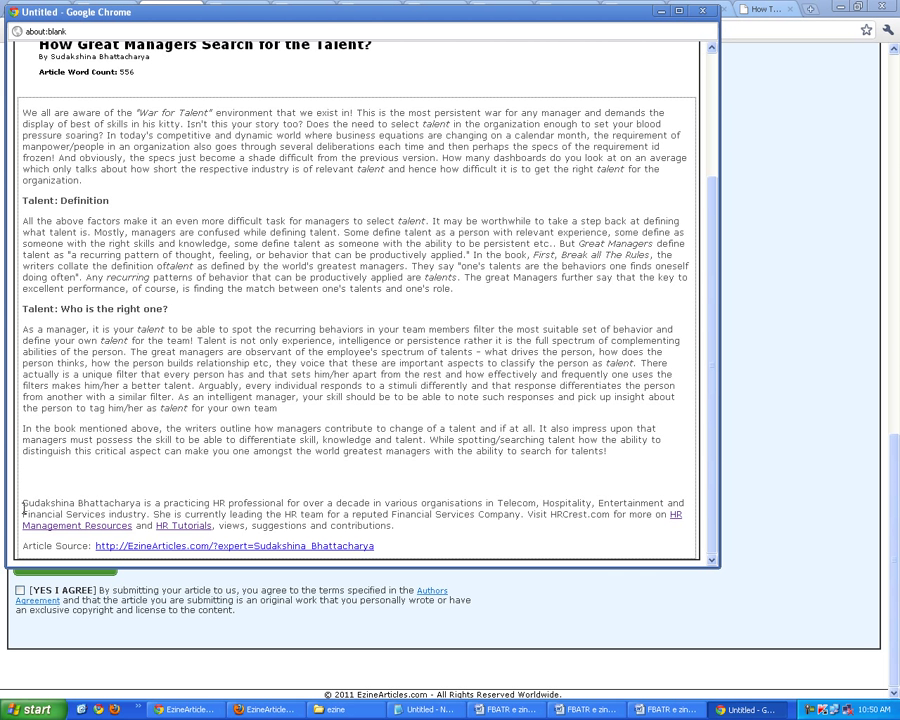
drag(22, 503, 97, 503)
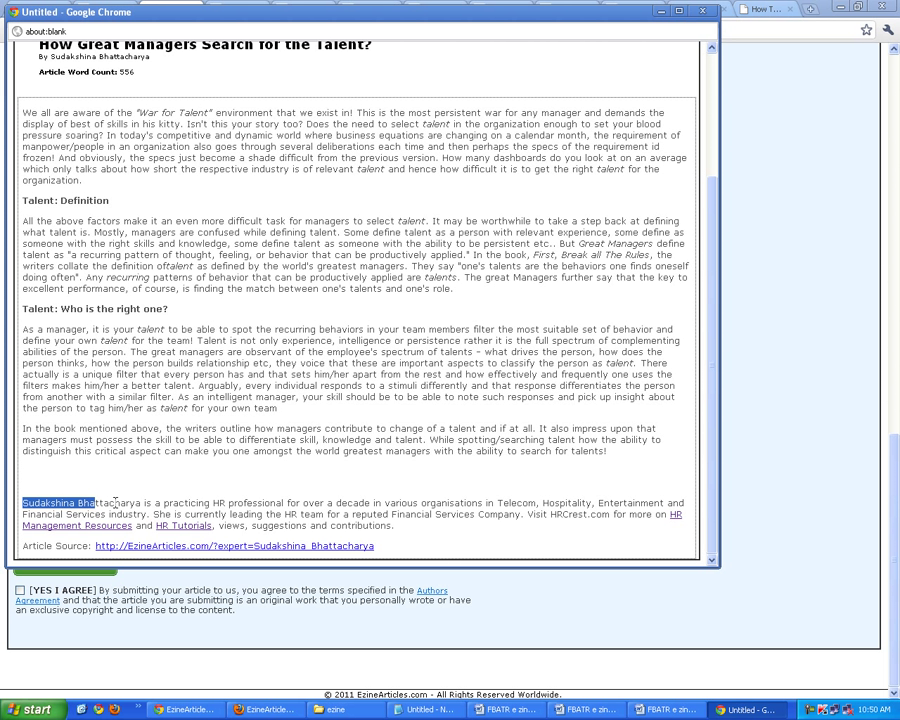
click(175, 499)
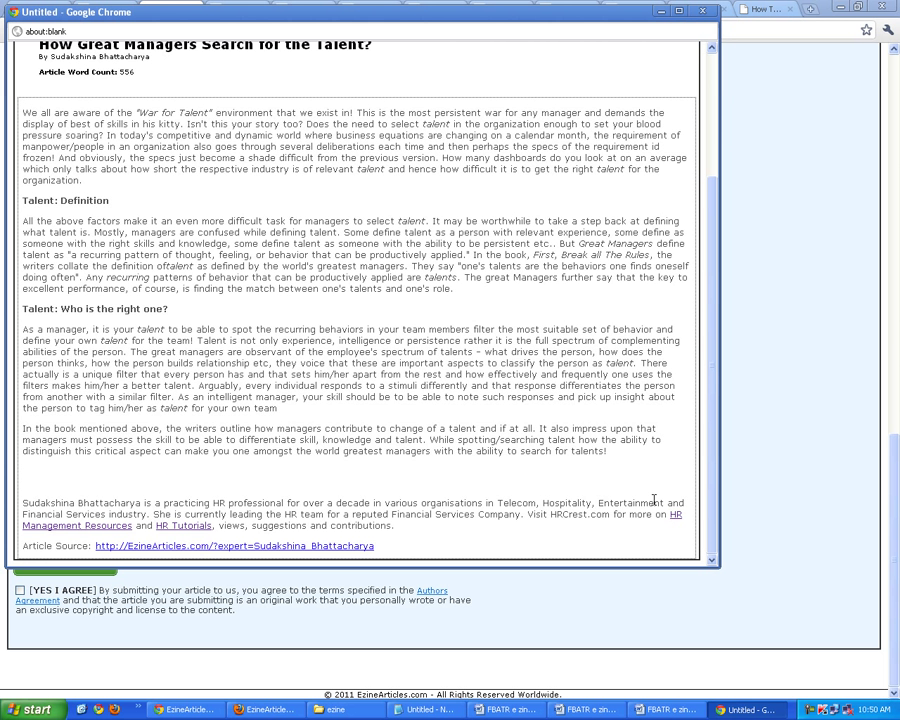
drag(527, 514, 653, 514)
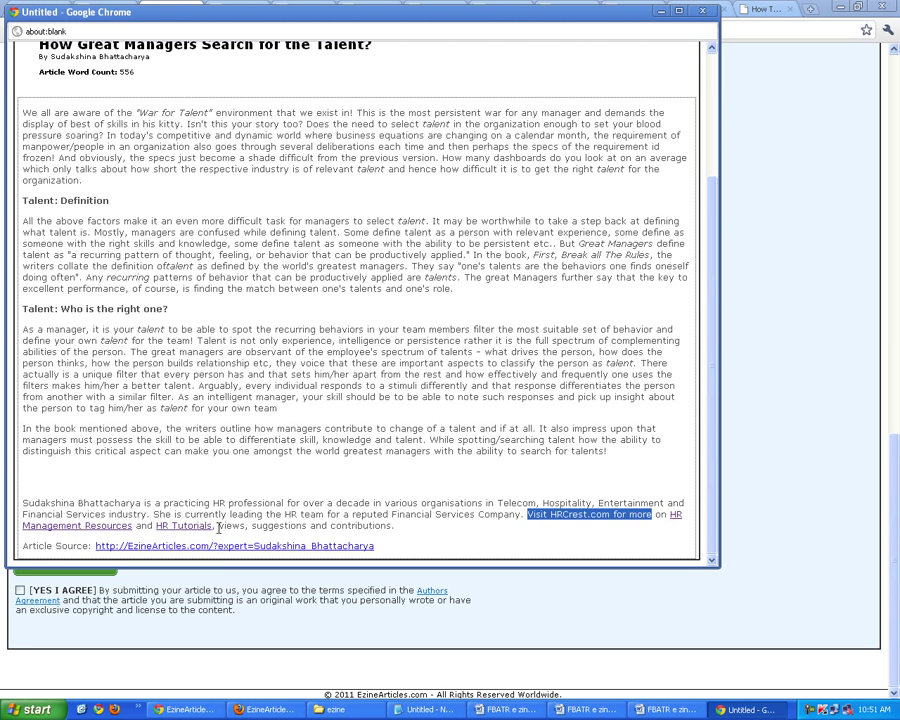
drag(218, 526, 412, 530)
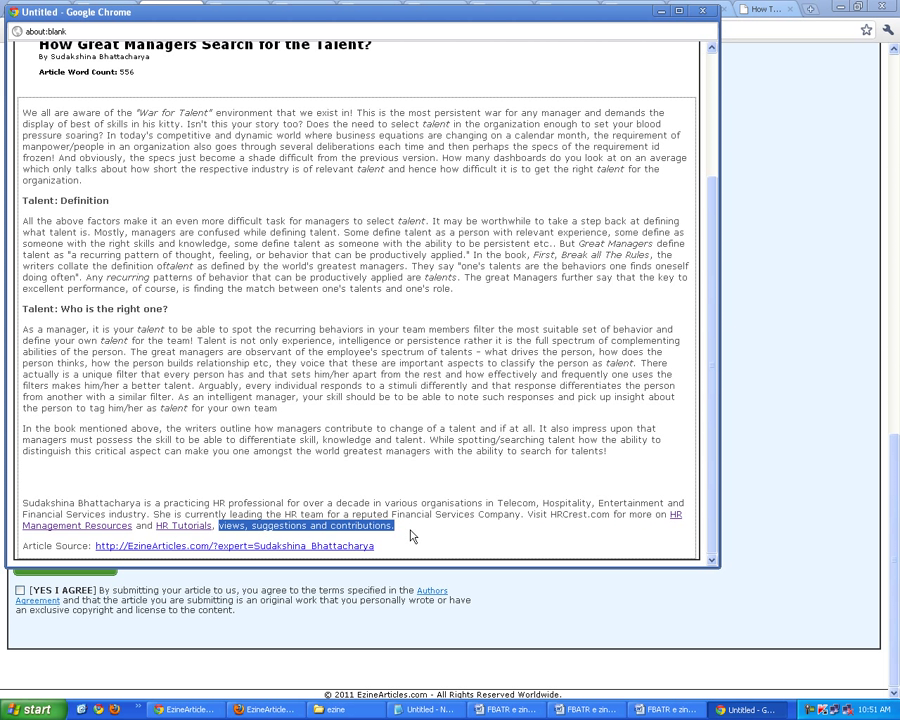
click(411, 537)
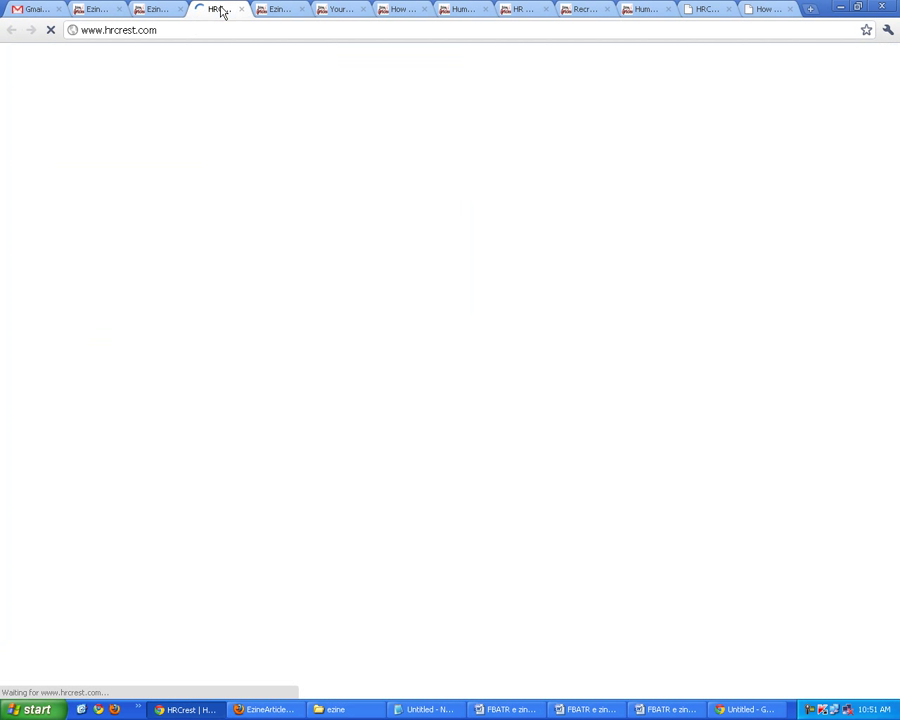
Open HRCrest's featured '8 Easy Steps Managers…' article, check its URL, then return to the Author's Area
click(172, 28)
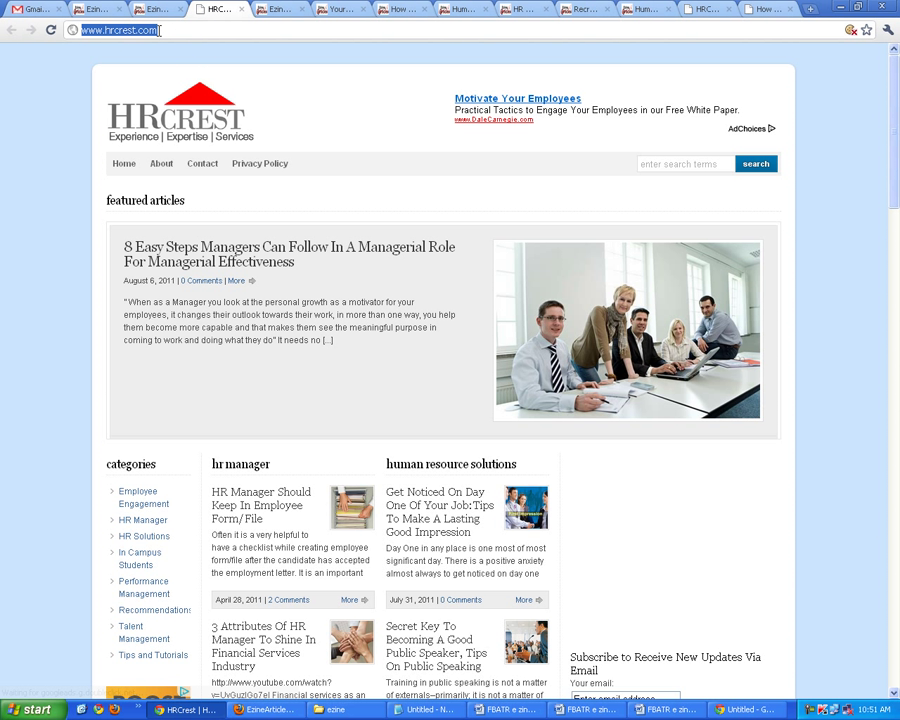
click(173, 28)
click(272, 250)
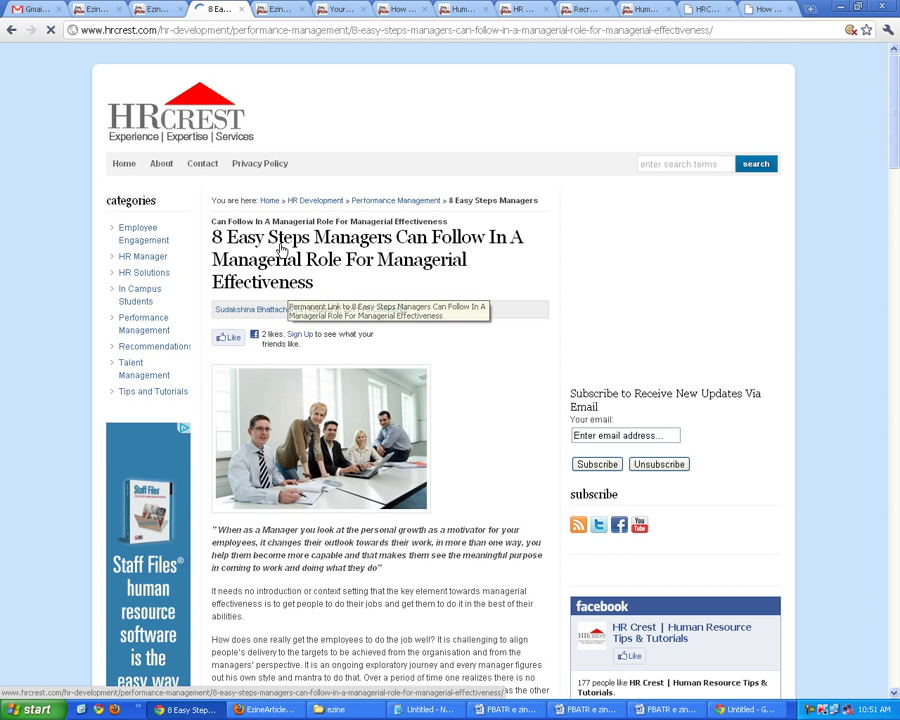
click(290, 30)
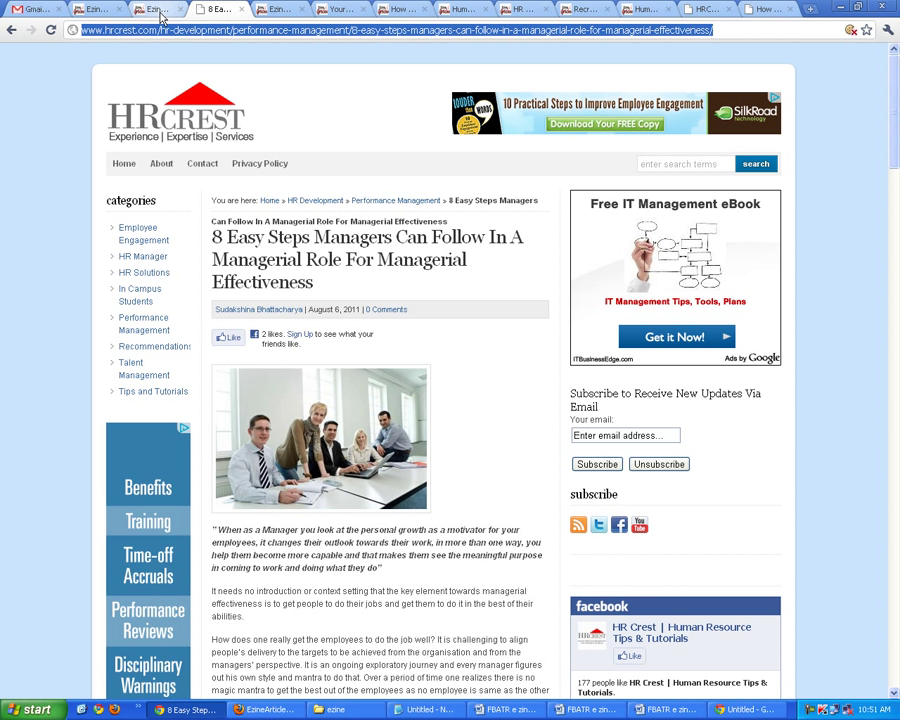
click(158, 11)
click(75, 9)
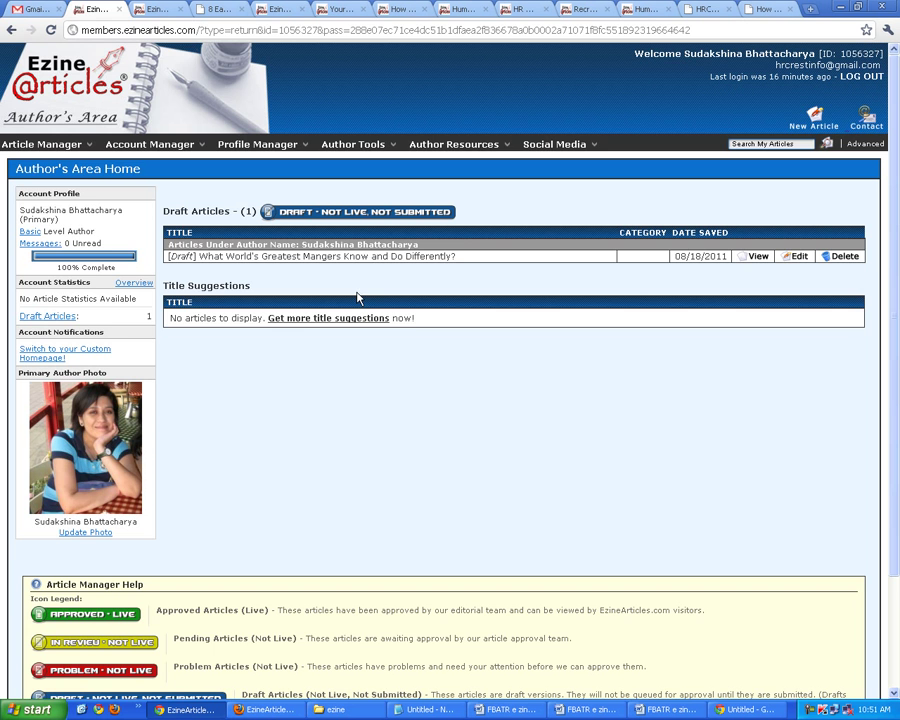
Clear the preview bio highlight, close the '8 Ea…' HRCrest tab, and return to the edit form
click(278, 9)
click(185, 540)
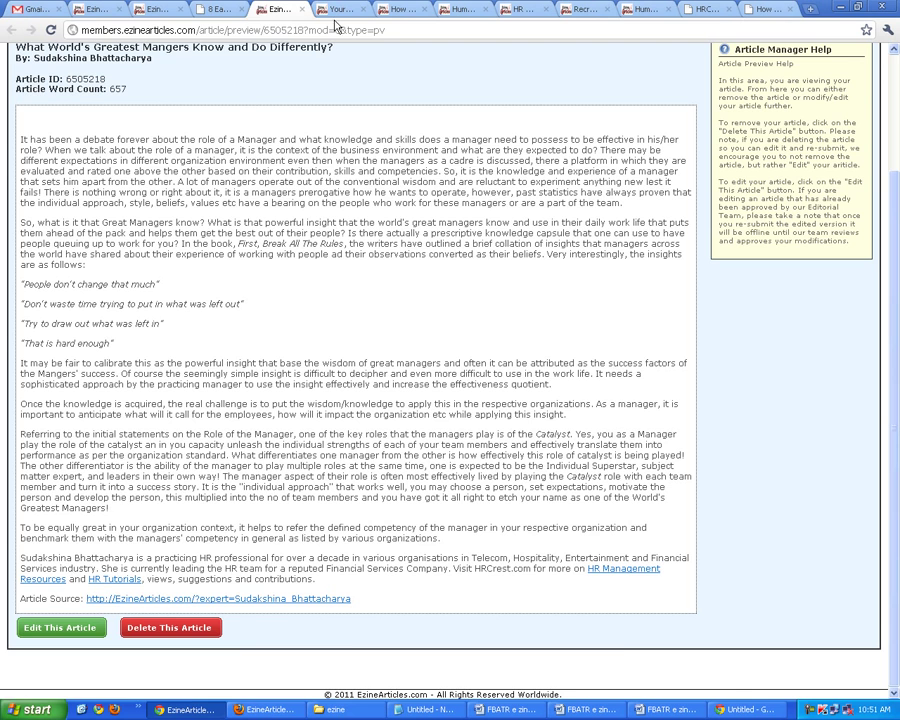
click(235, 12)
click(241, 10)
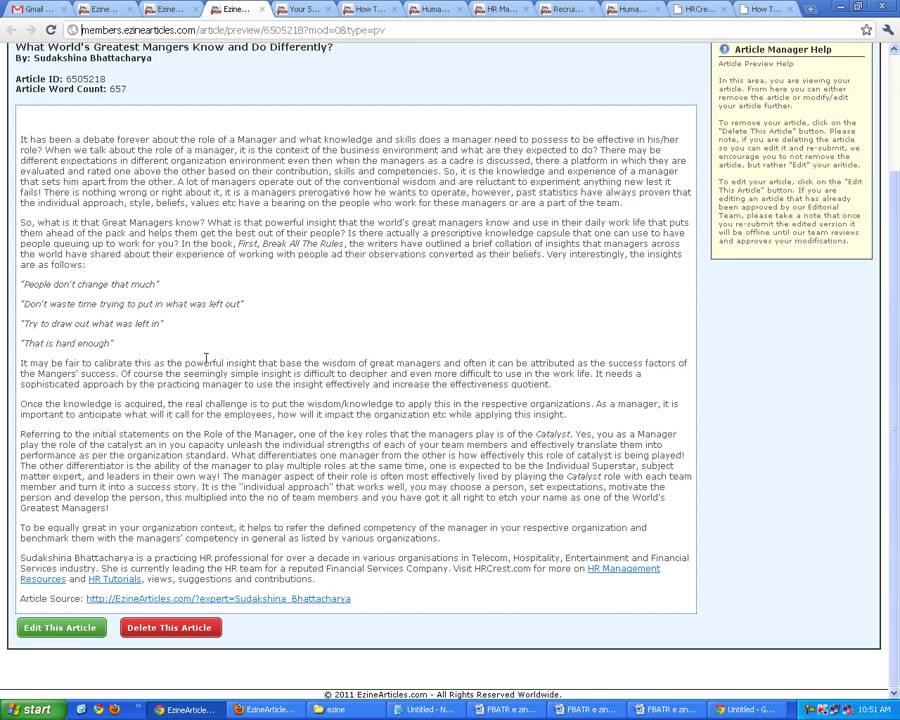
scroll(120, 55, up, 3)
click(168, 10)
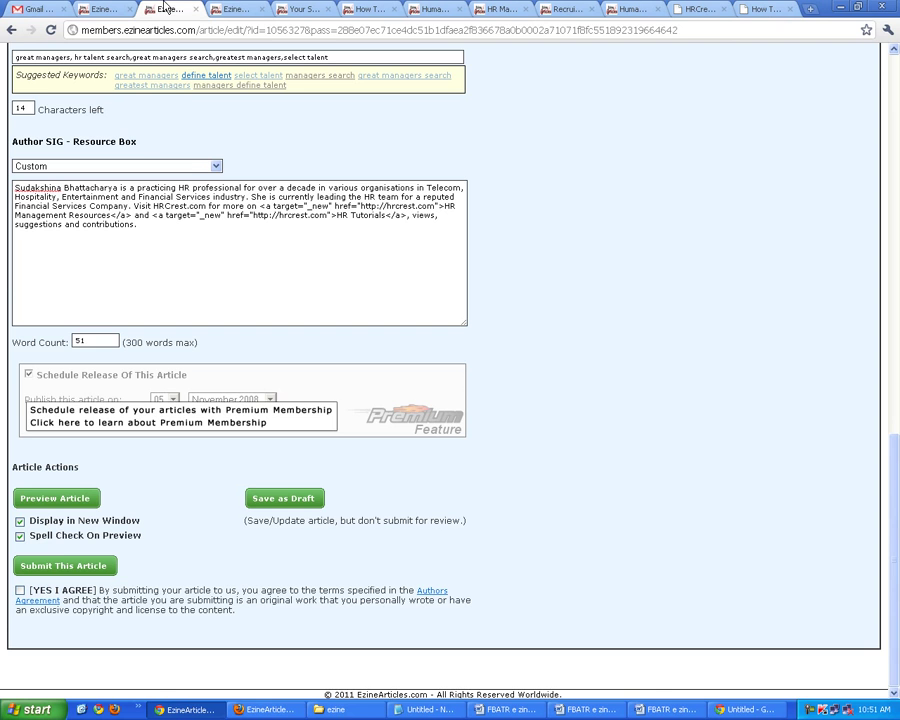
Capitalise 'For' and 'The' so the title reads 'How Great Managers Search For The Talent?'
scroll(198, 228, up, 10)
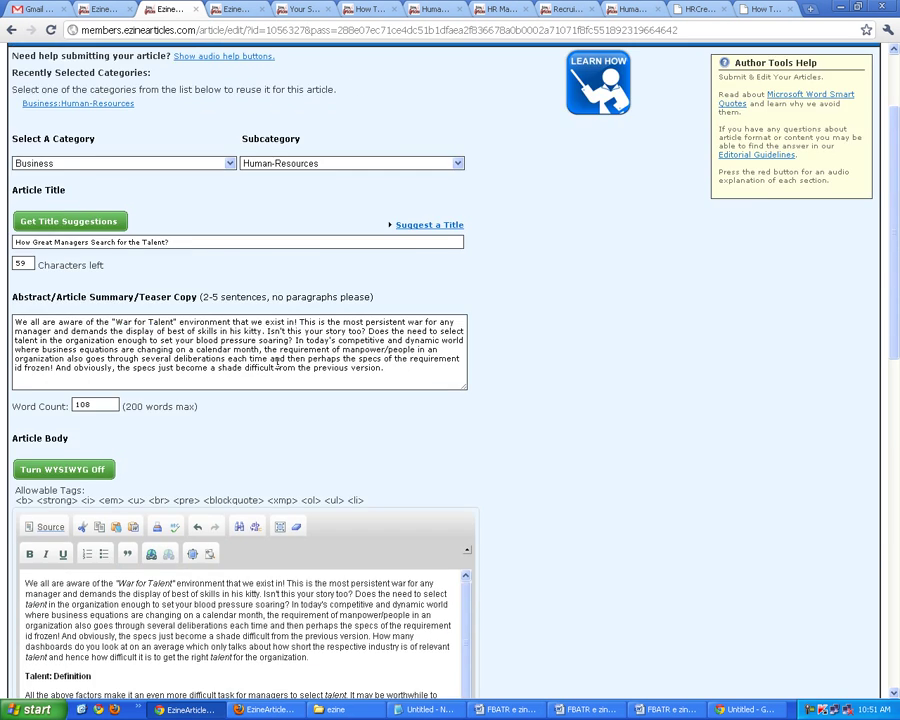
click(118, 373)
key(Delete)
text(F)
click(131, 374)
key(Delete)
text(T)
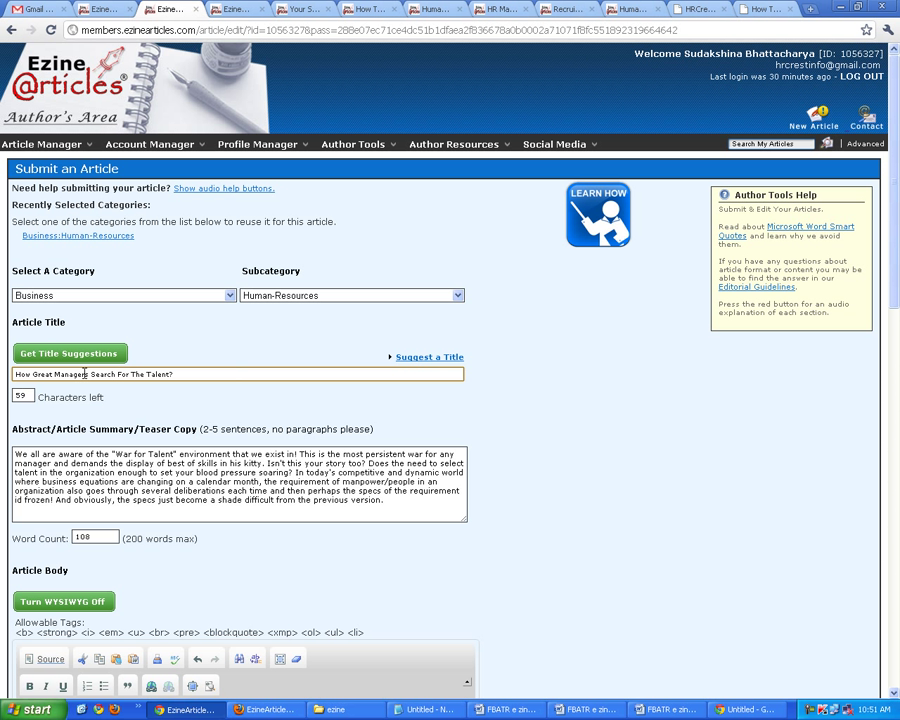
drag(210, 374, 5, 375)
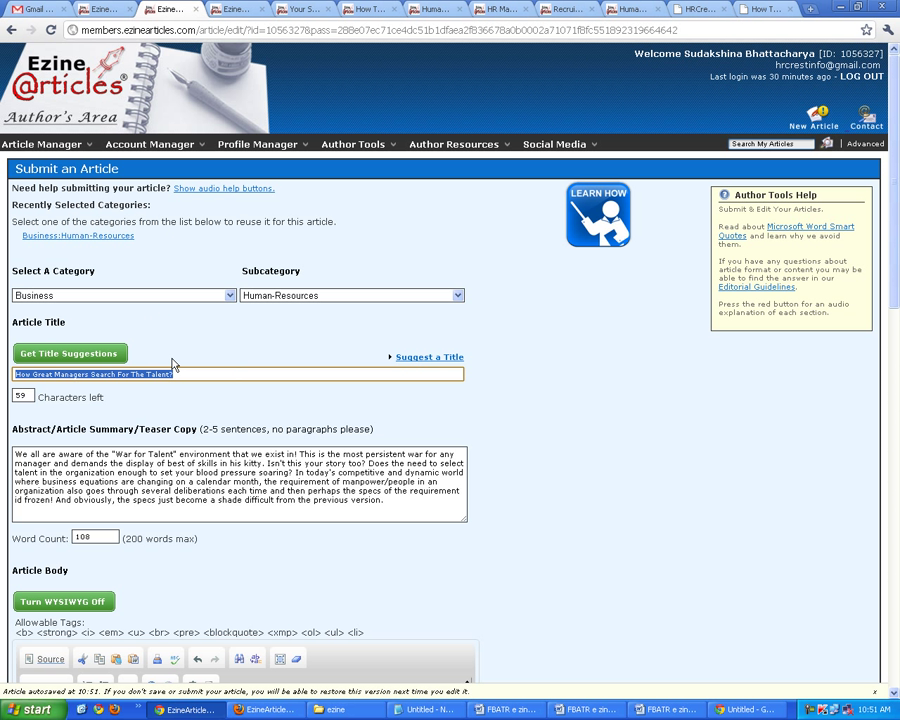
click(240, 372)
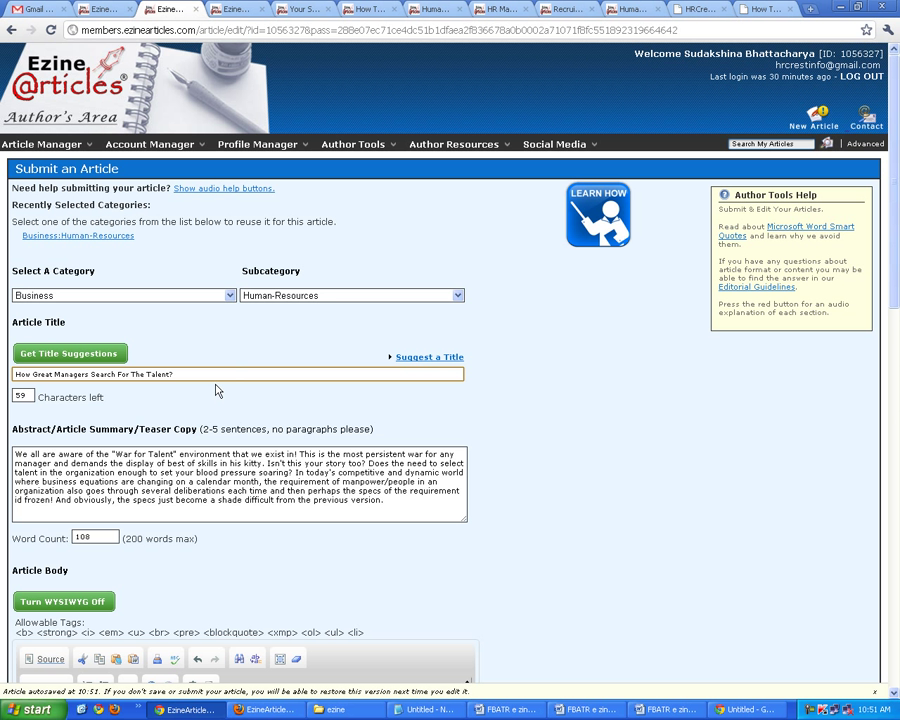
Keep the category as Business with the Human-Resources subcategory
click(229, 295)
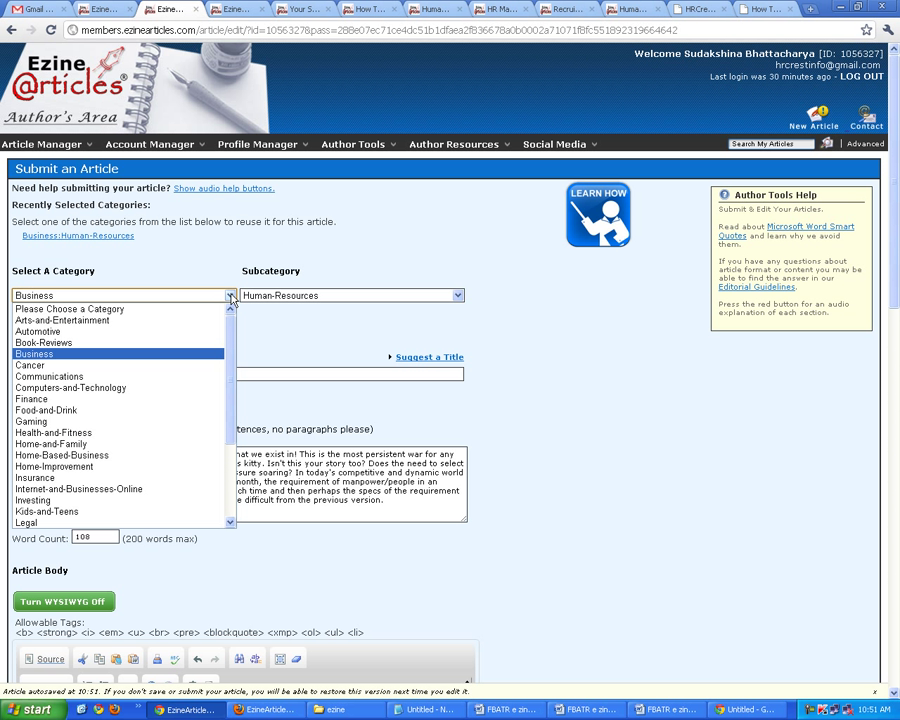
click(229, 297)
click(230, 298)
click(60, 355)
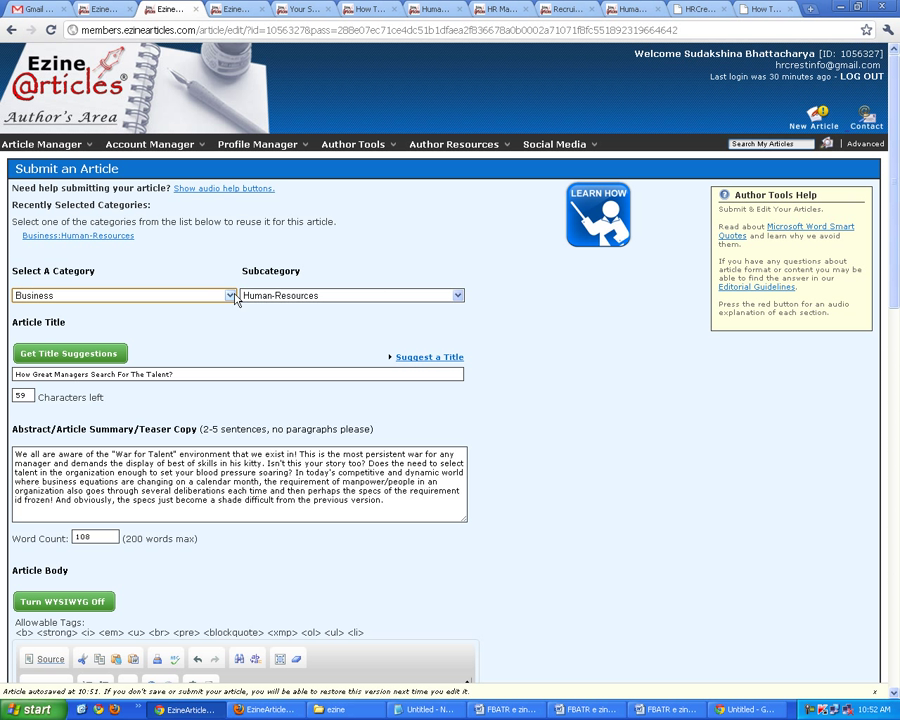
click(457, 295)
mouse_move(458, 314)
mouse_down()
mouse_move(458, 372)
mouse_move(458, 312)
mouse_up()
click(457, 295)
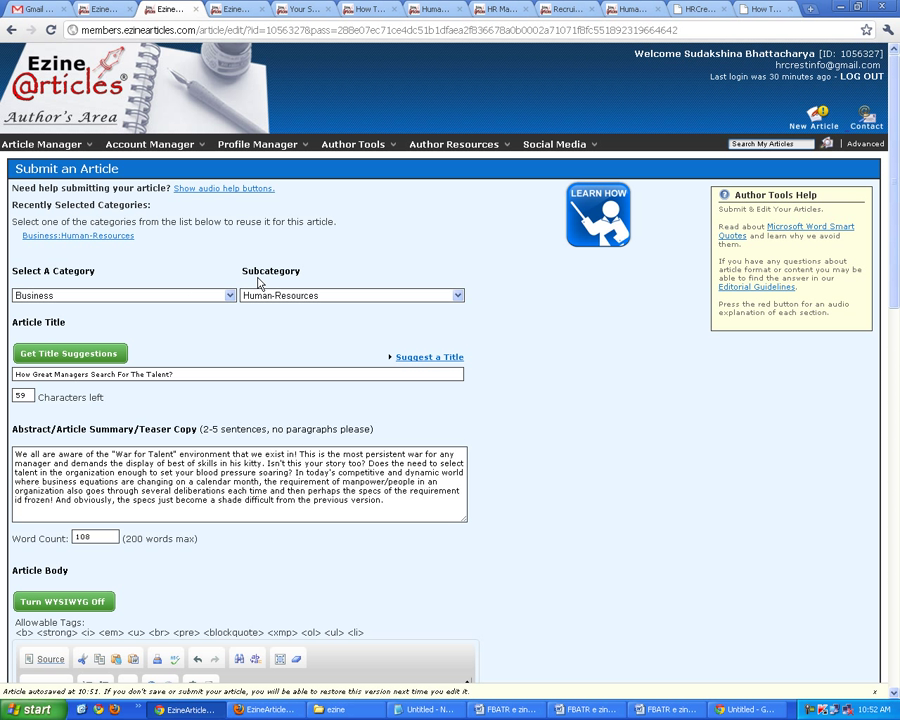
click(230, 296)
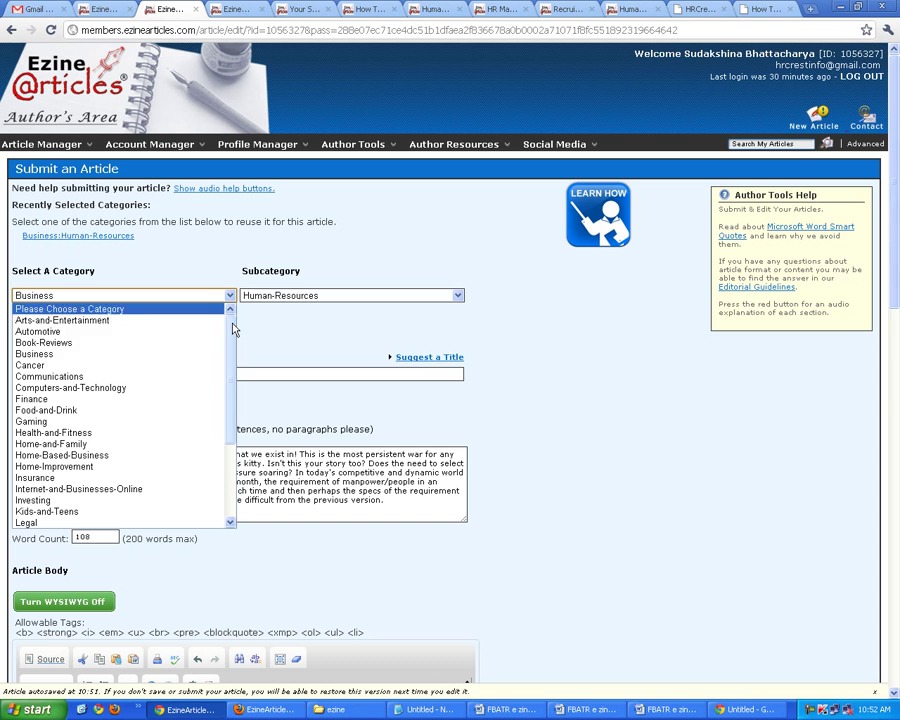
click(88, 355)
scroll(366, 487, down, 15)
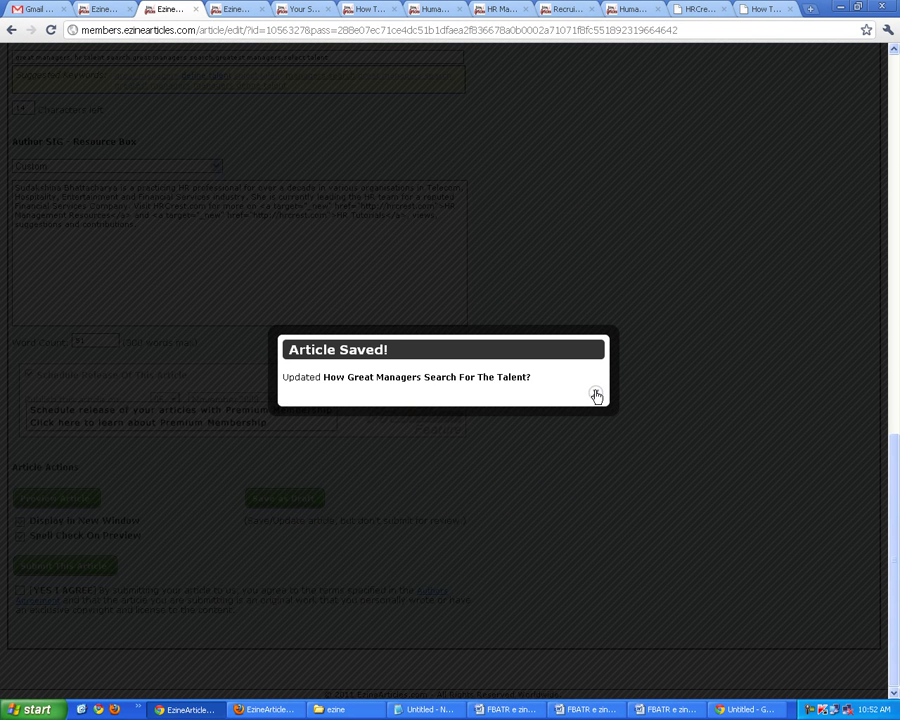
Preview the saved article in a new window, review it, and close the preview
click(596, 396)
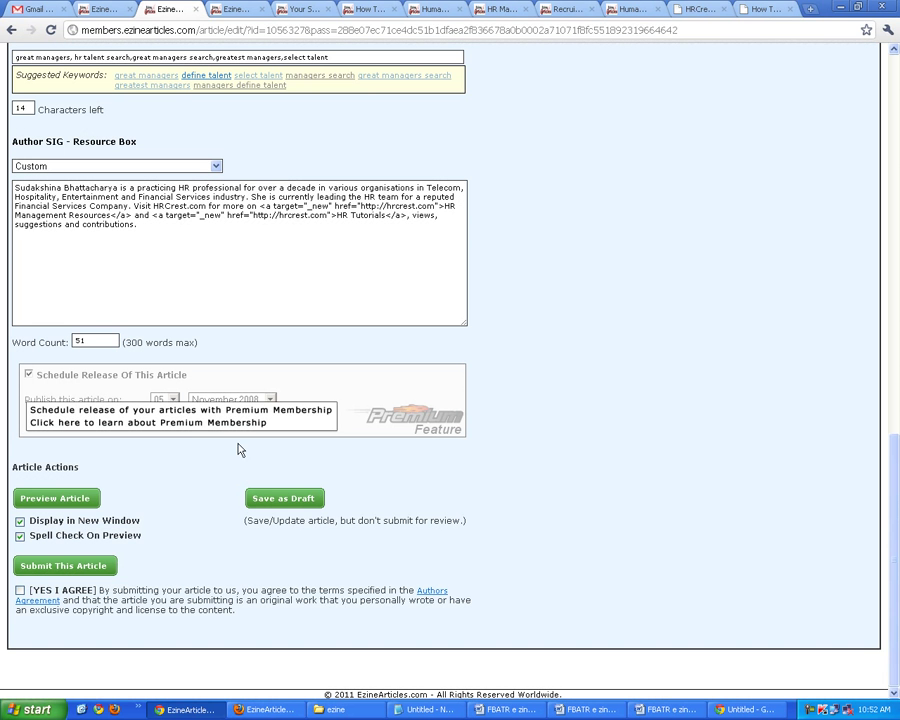
click(71, 503)
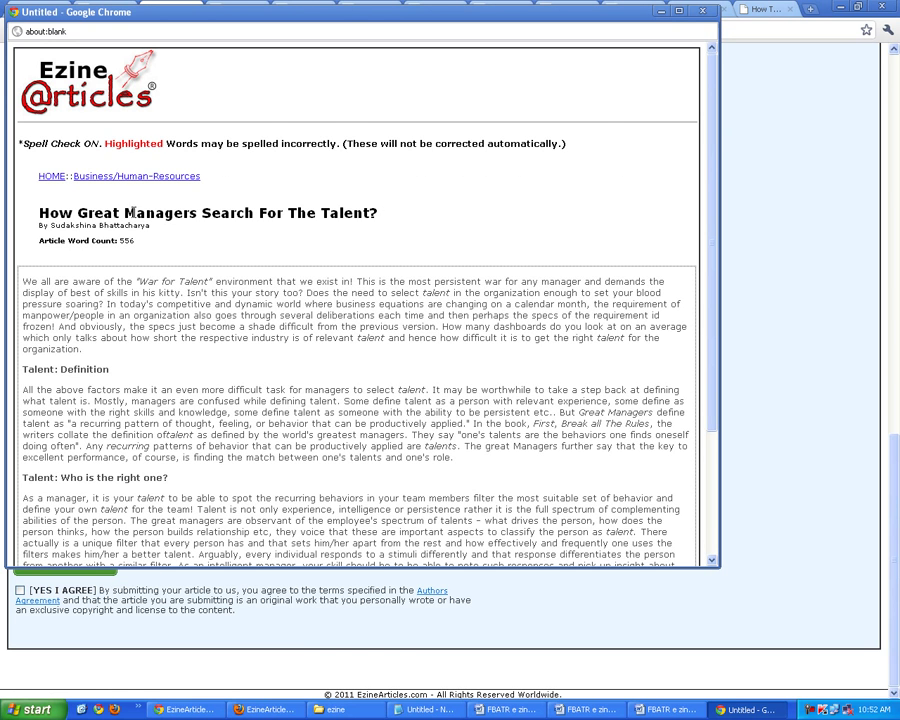
drag(42, 213, 450, 208)
scroll(452, 240, down, 4)
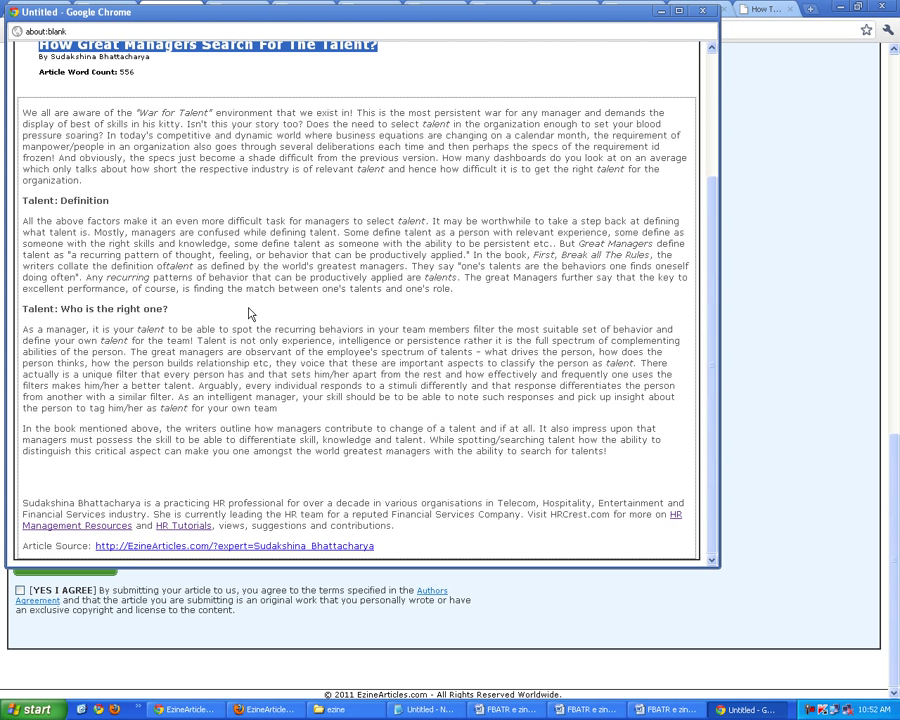
scroll(251, 312, up, 3)
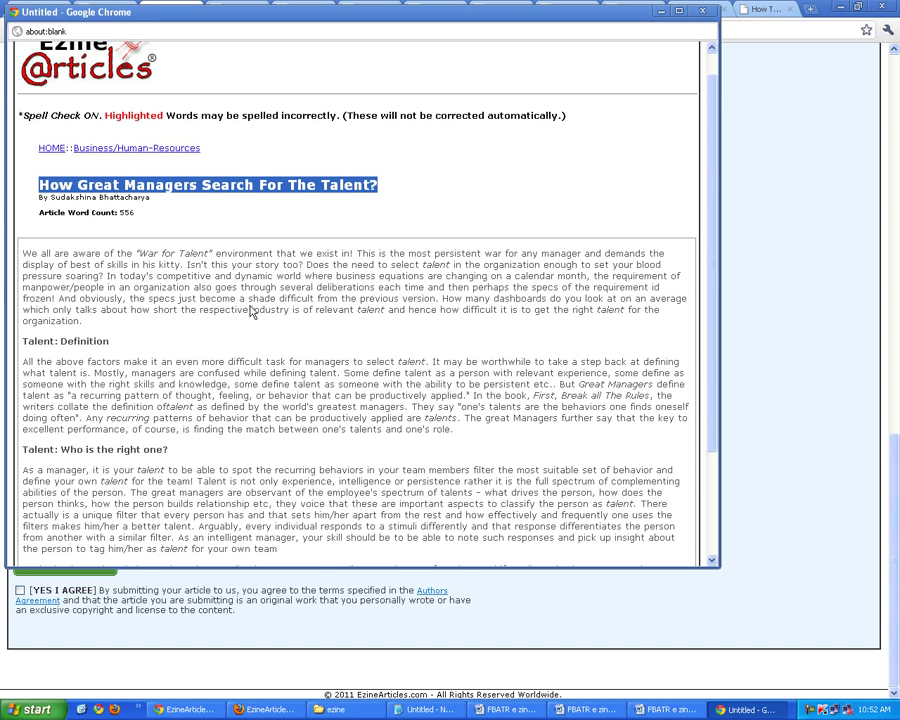
scroll(251, 312, down, 3)
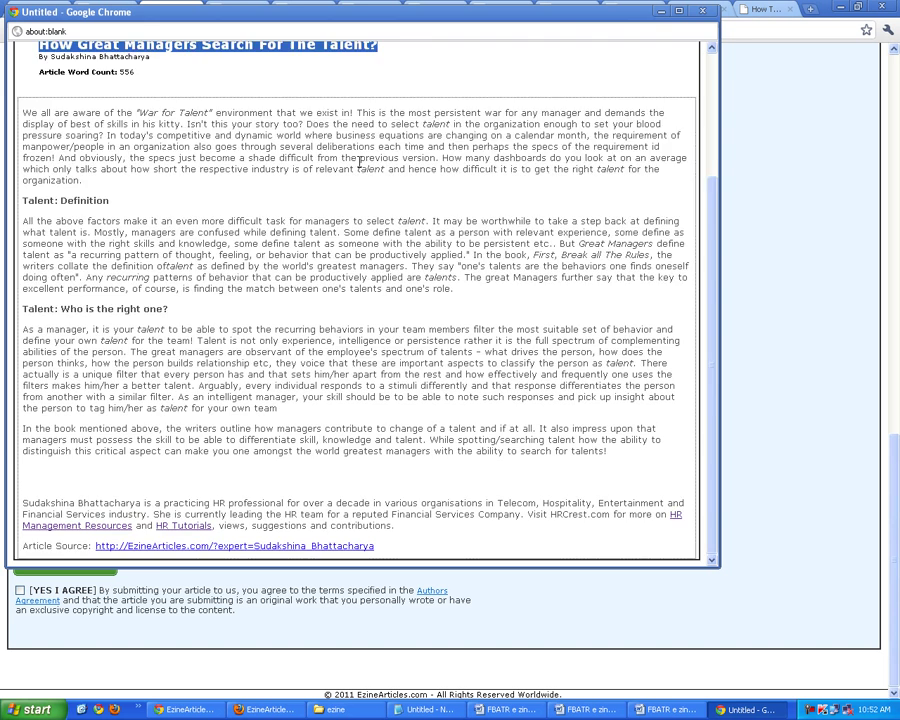
scroll(358, 158, up, 4)
click(562, 100)
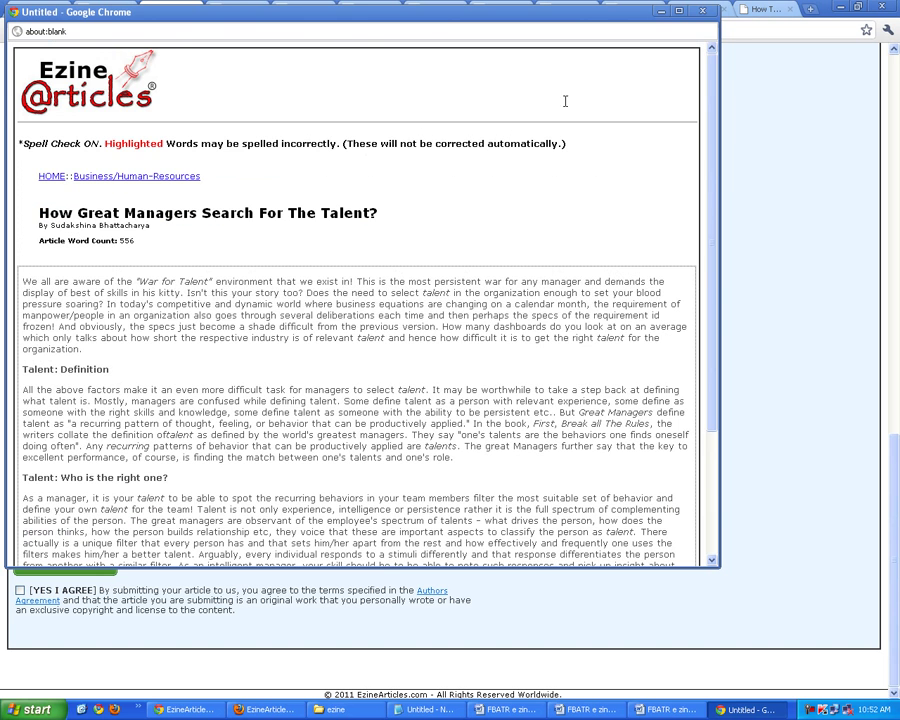
click(703, 12)
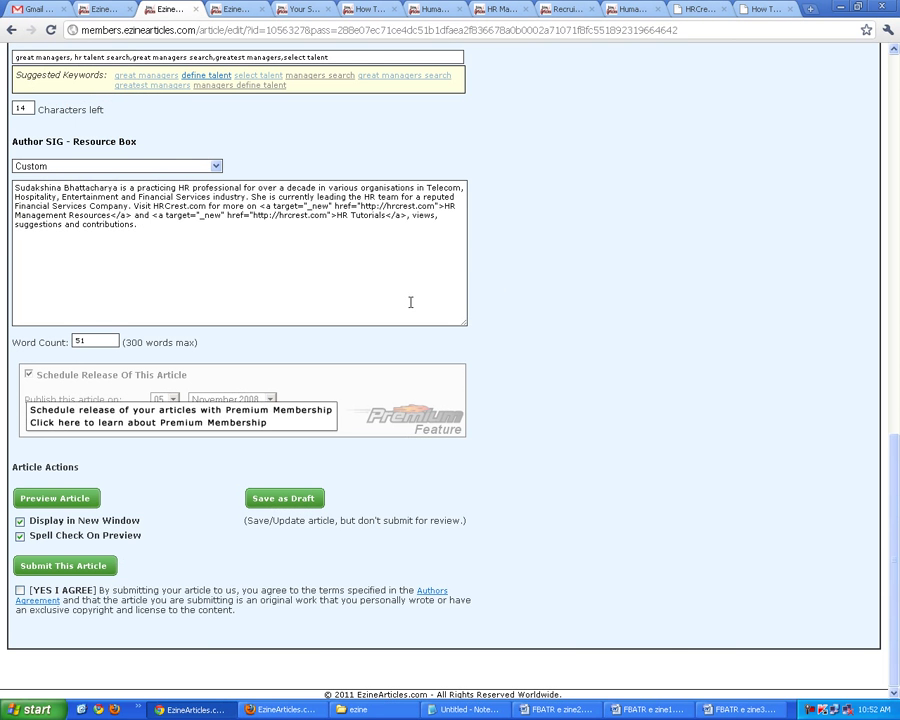
scroll(410, 302, up, 3)
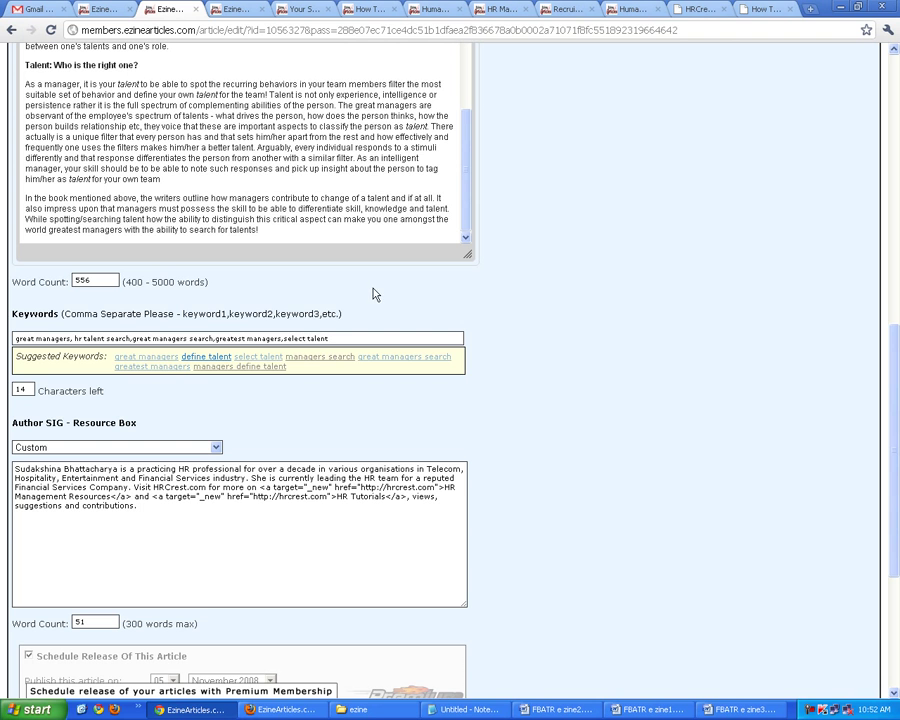
drag(465, 253, 535, 350)
scroll(455, 322, up, 5)
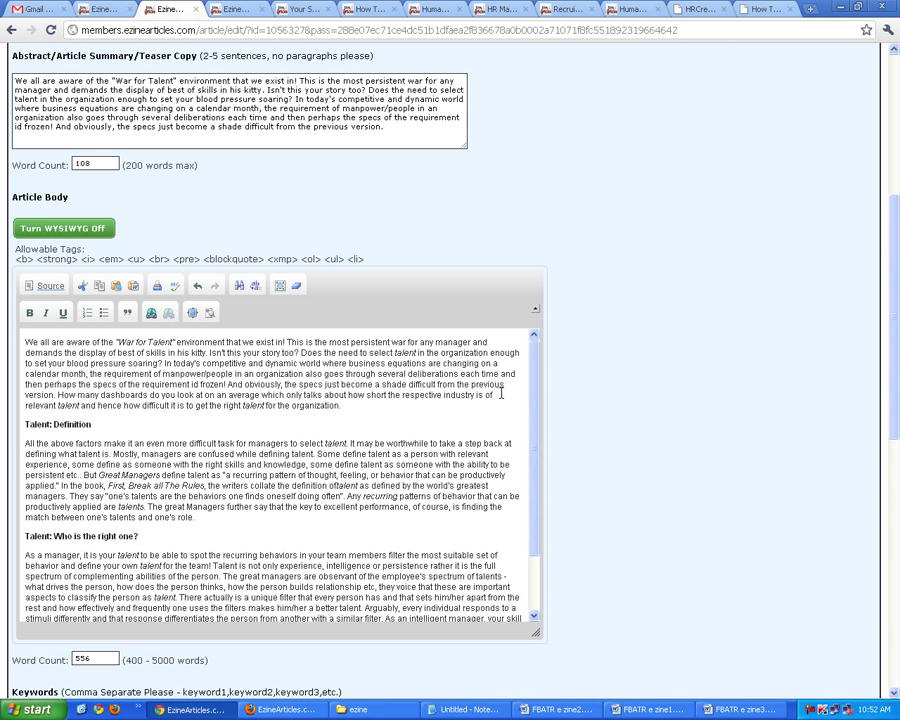
scroll(501, 394, up, 3)
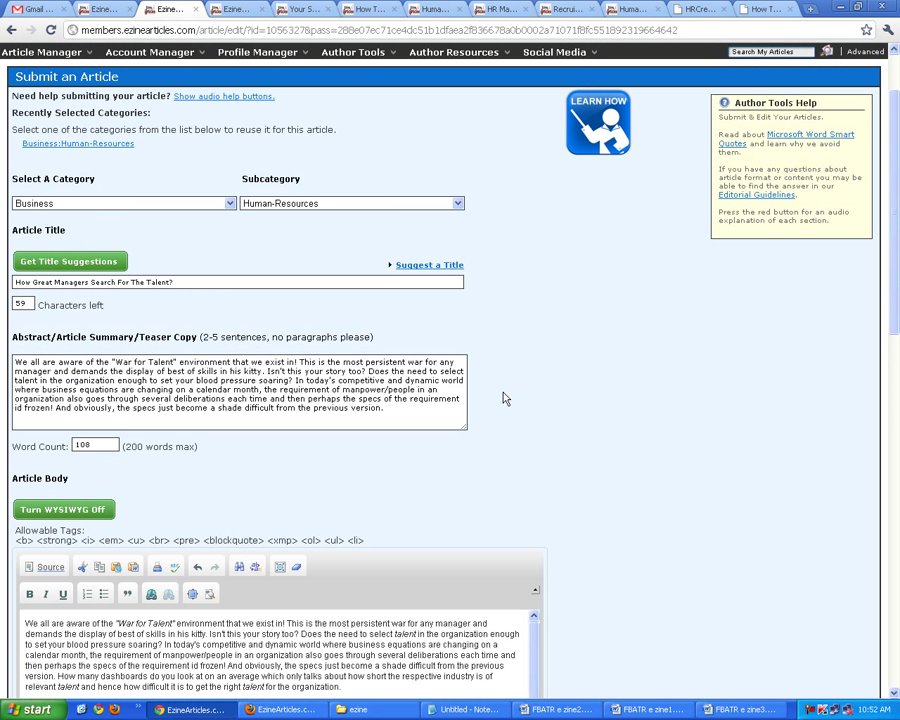
click(388, 408)
drag(388, 408, 10, 368)
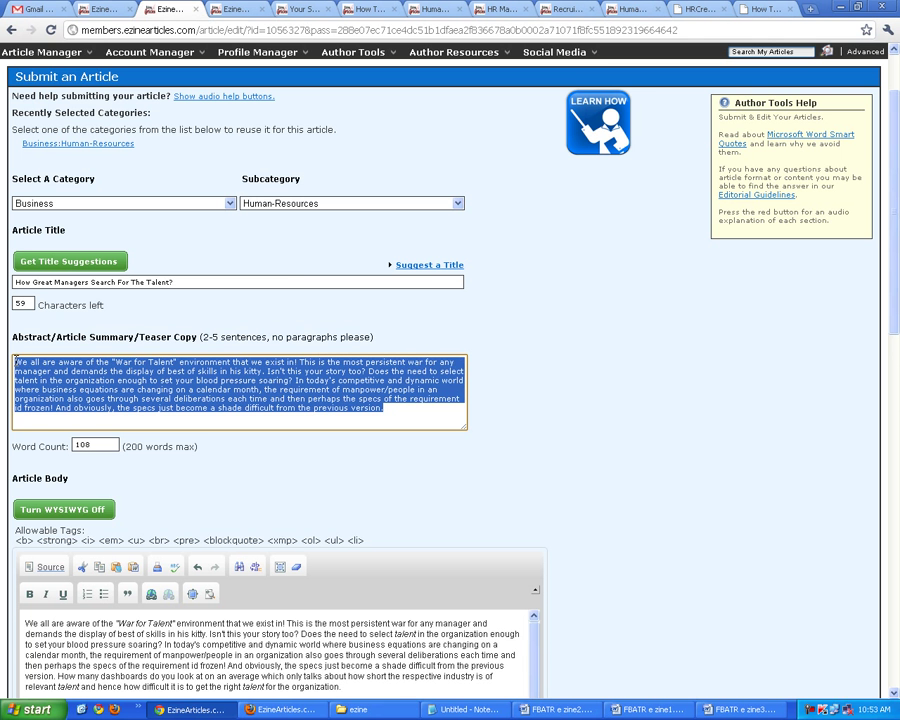
scroll(460, 300, up, 2)
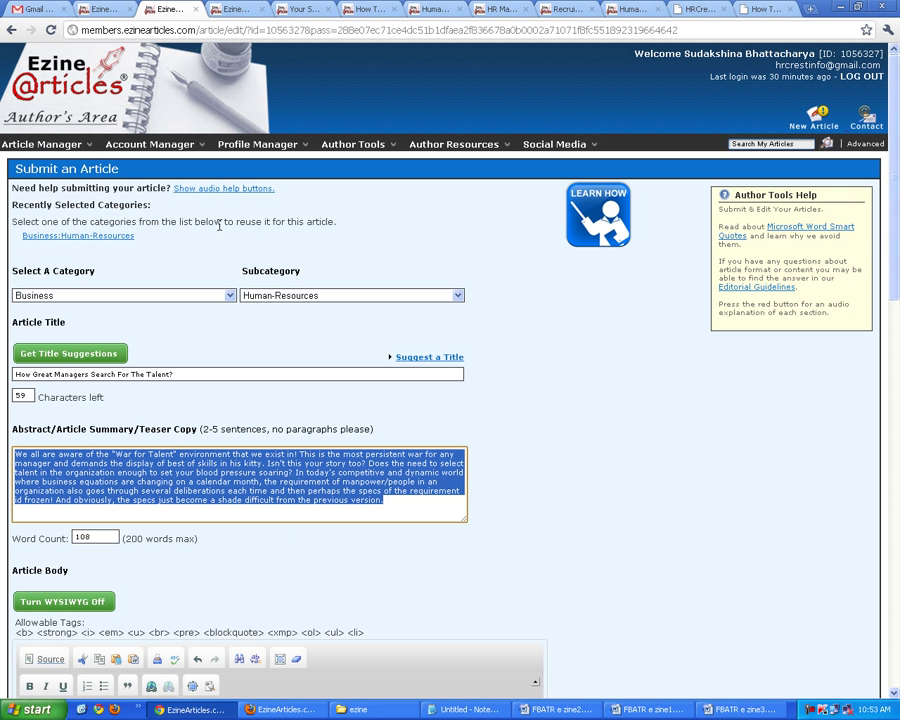
drag(73, 221, 291, 225)
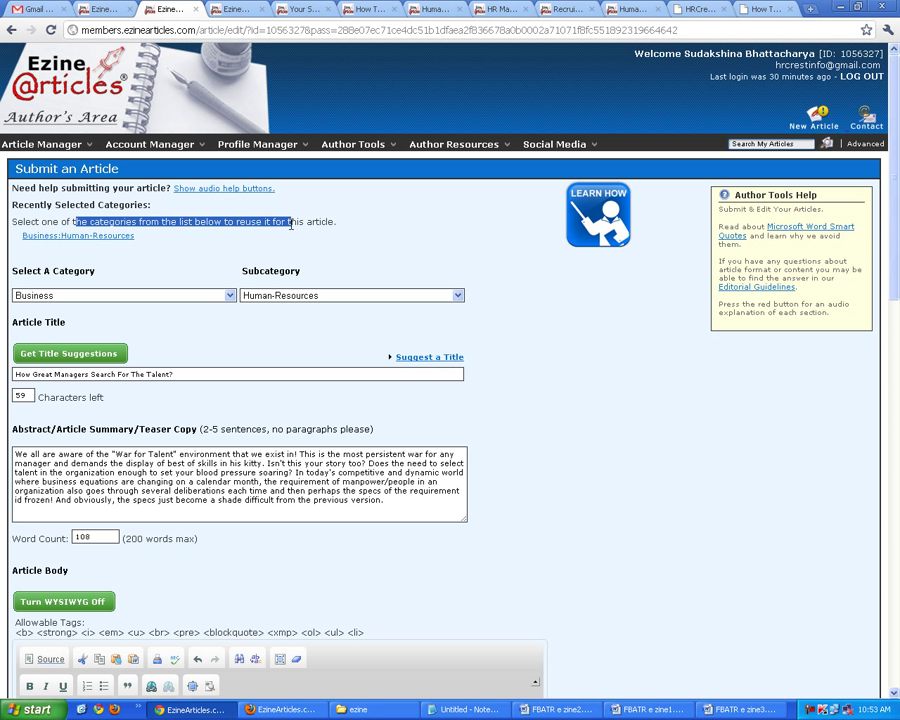
drag(270, 222, 69, 222)
click(69, 222)
click(273, 219)
click(38, 161)
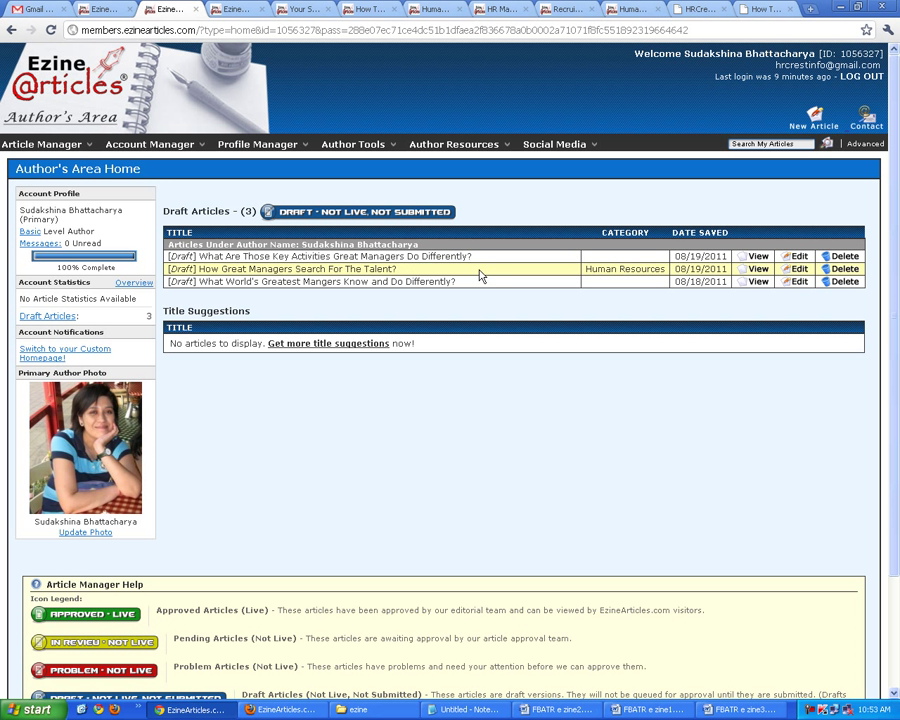
Open the 'What Are Those Key Activities…' draft for editing
click(800, 258)
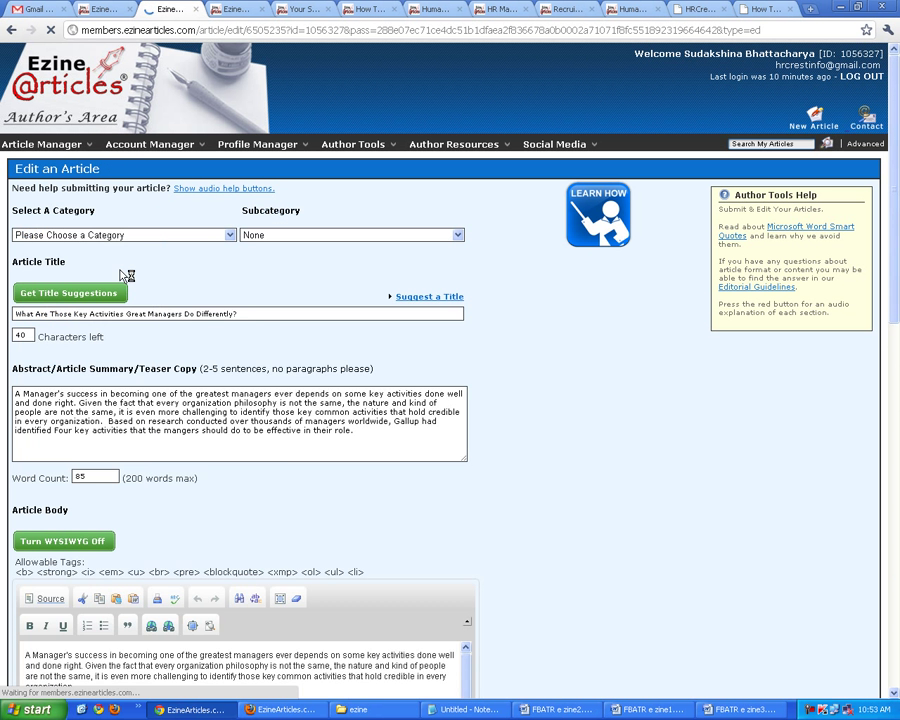
click(230, 296)
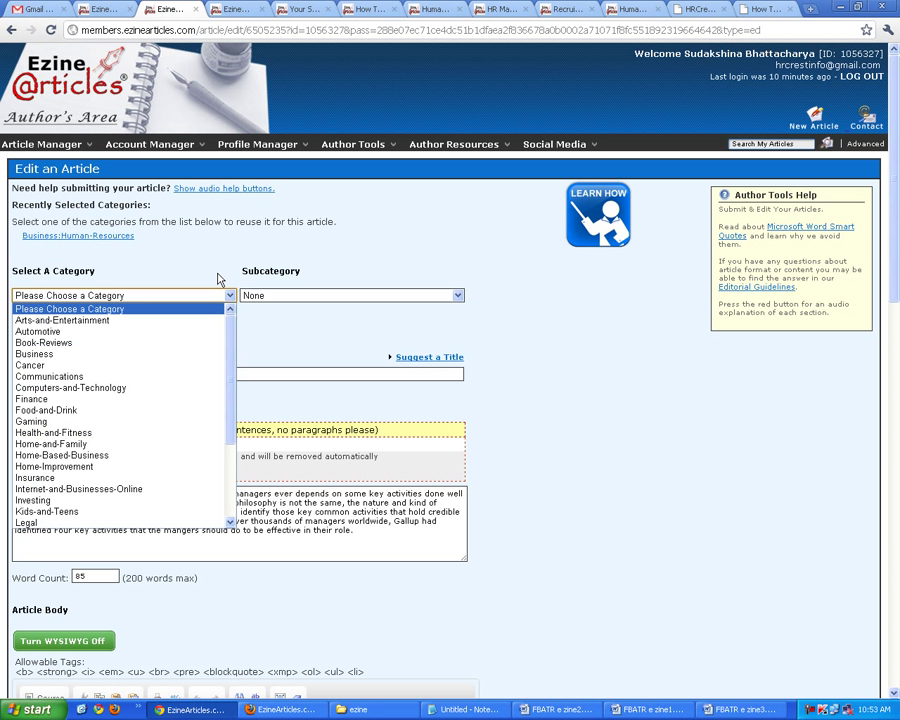
Apply the recently used Business:Human-Resources category and scroll to Article Actions
click(229, 295)
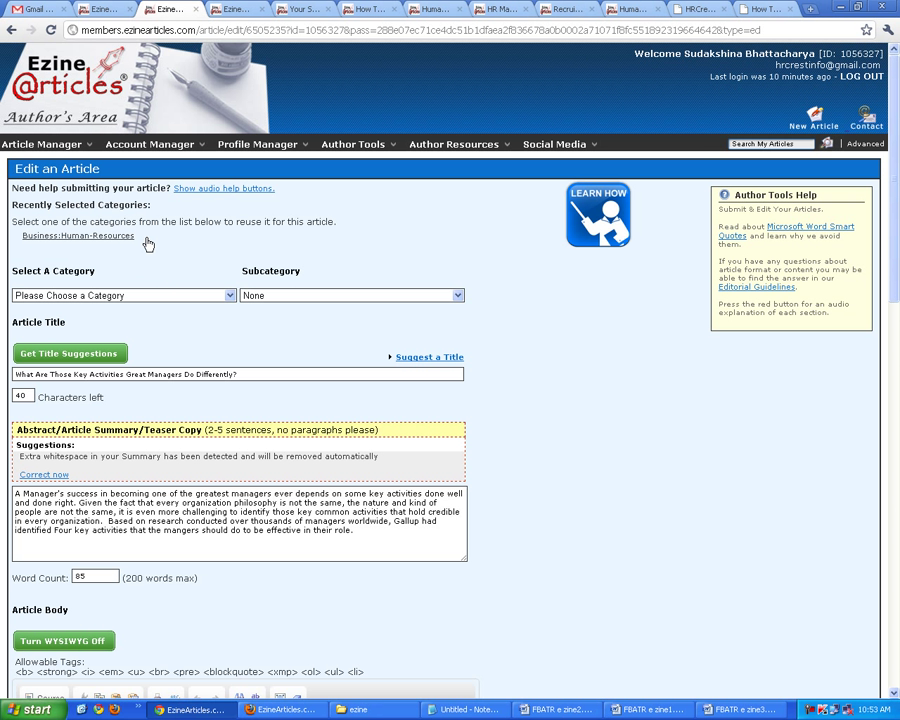
click(84, 238)
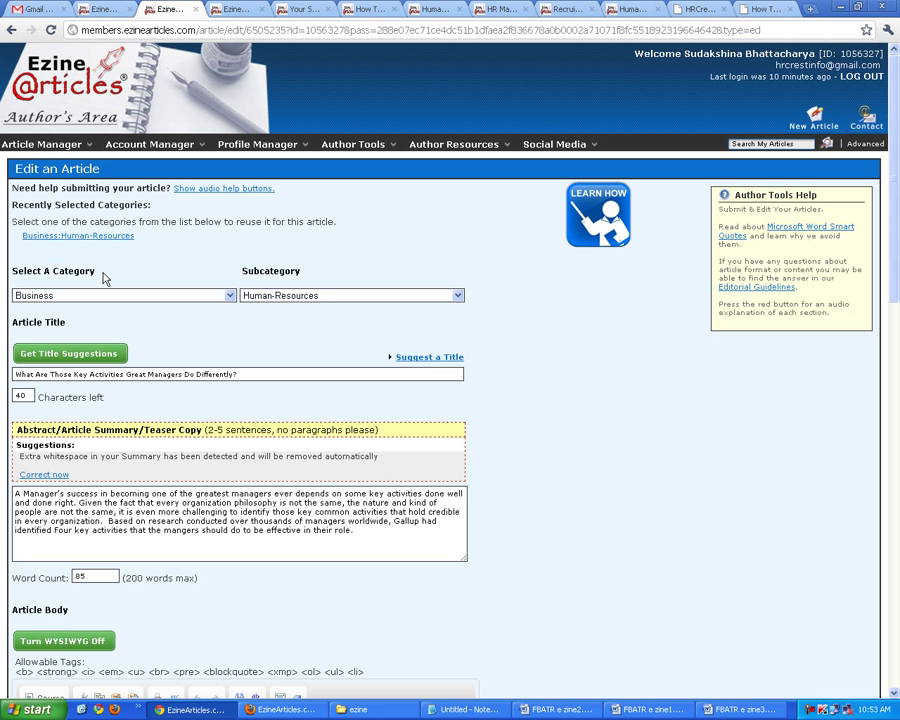
scroll(125, 273, down, 3)
scroll(170, 180, up, 1)
scroll(209, 287, down, 5)
scroll(209, 287, down, 6)
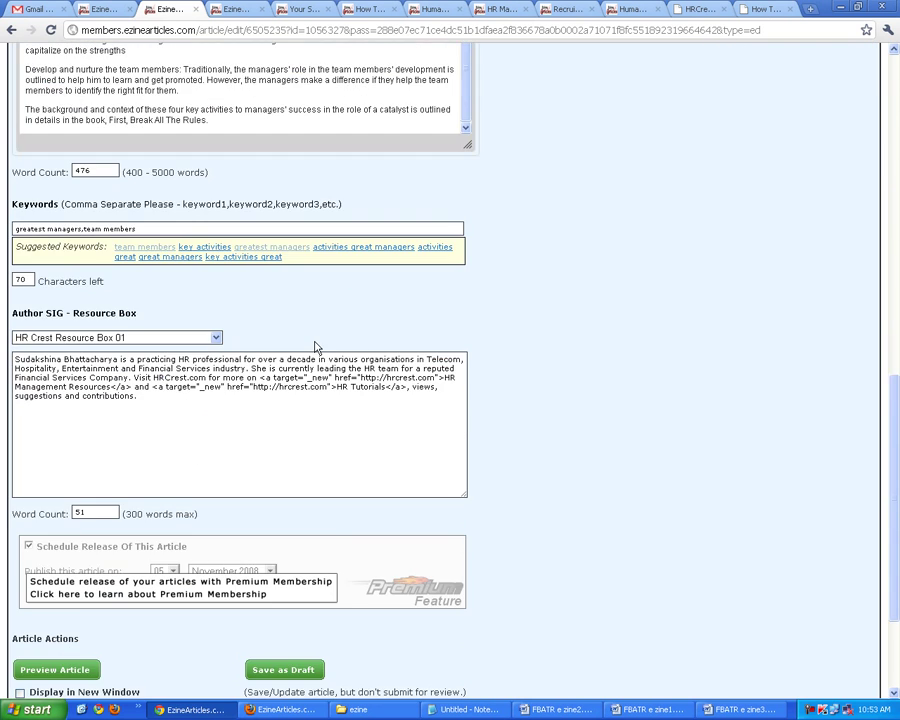
scroll(314, 347, down, 3)
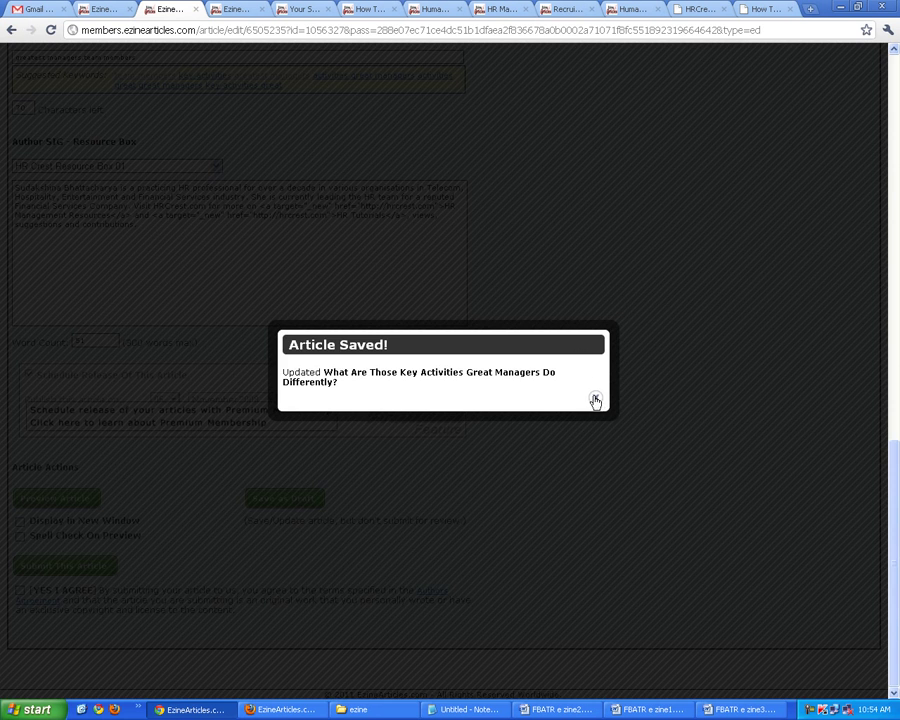
Preview the key activities article with spell check and inspect the flagged word 'four'
click(594, 398)
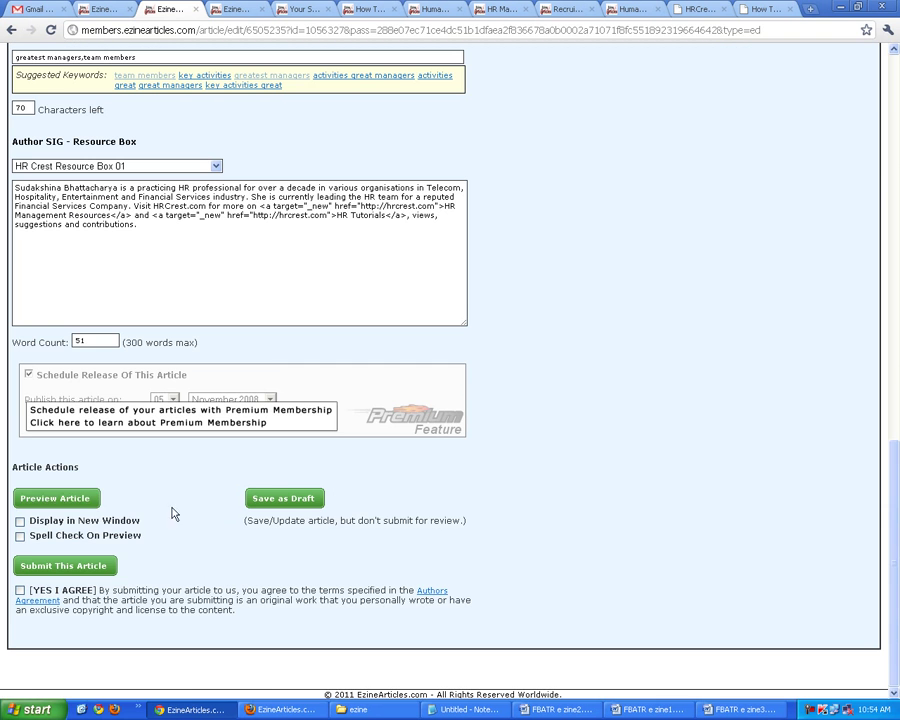
click(55, 498)
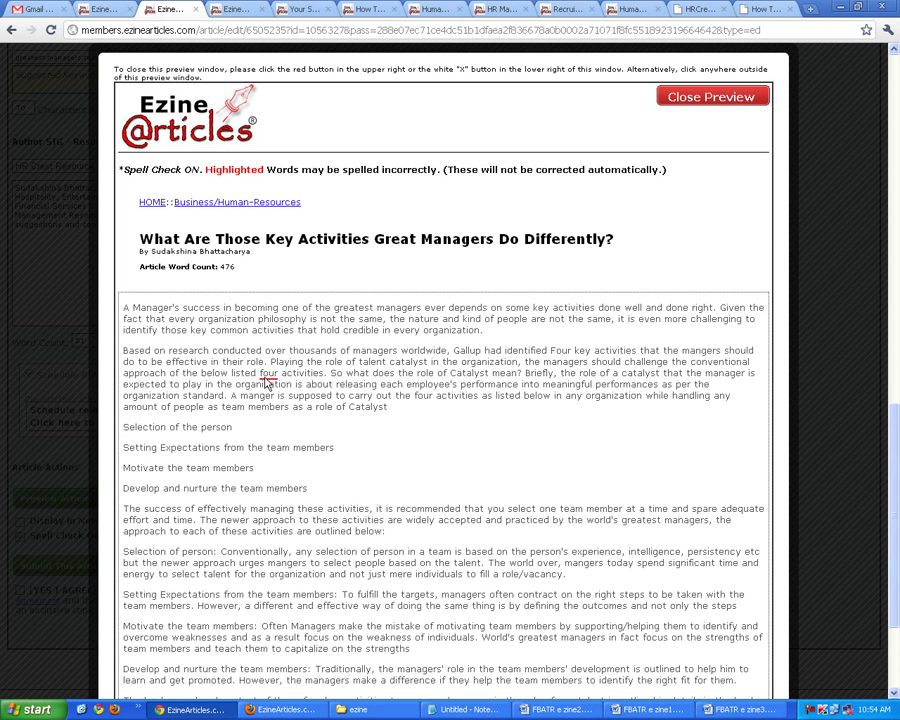
double_click(261, 371)
scroll(404, 375, down, 3)
click(274, 247)
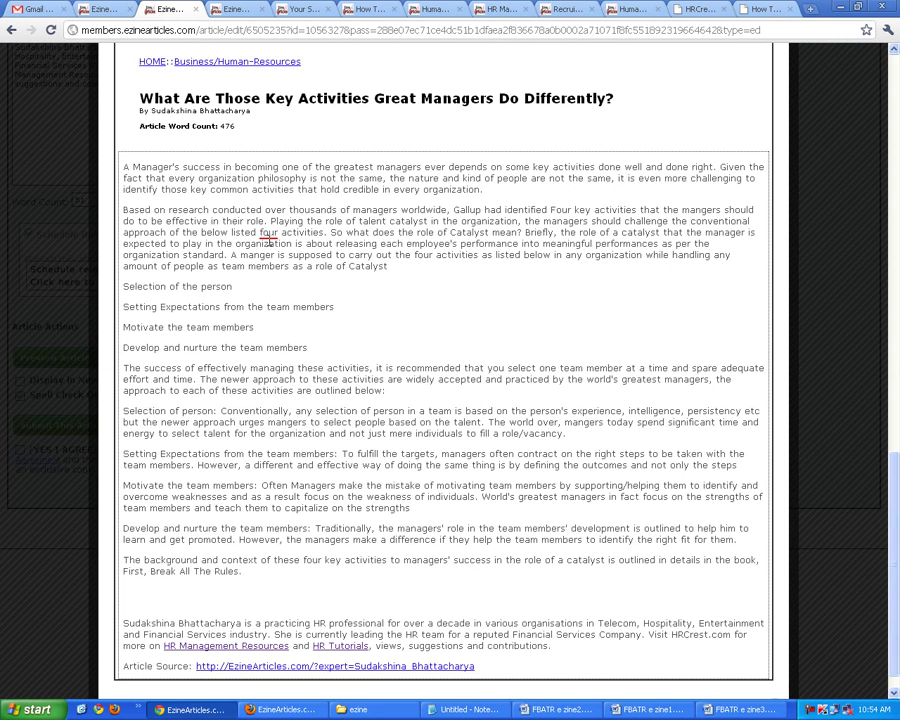
double_click(268, 232)
scroll(290, 285, up, 2)
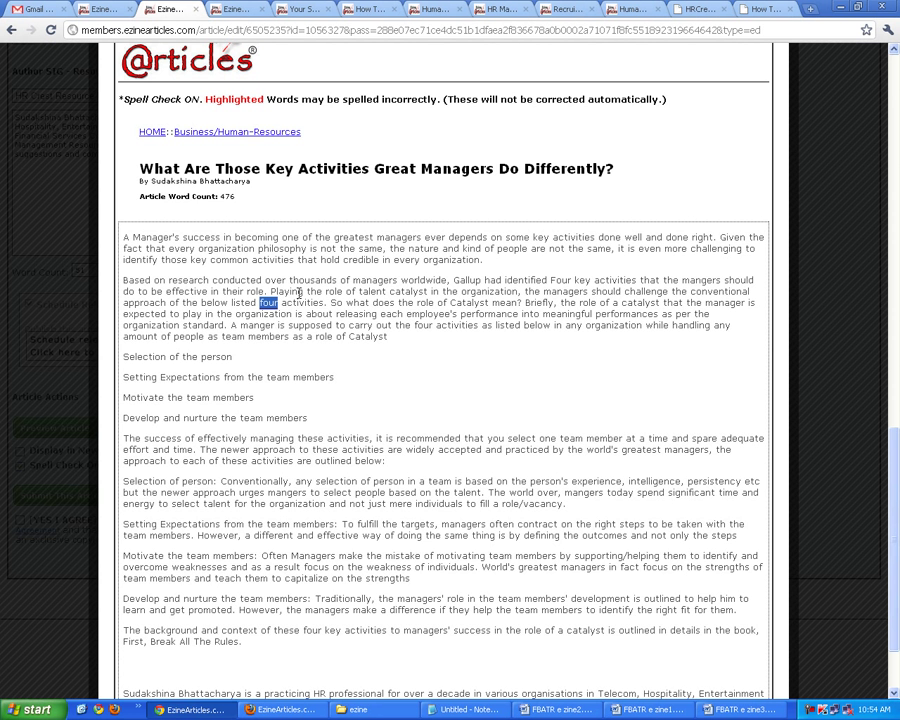
click(281, 322)
double_click(268, 302)
click(277, 318)
drag(260, 303, 289, 303)
Scroll through the rest of the preview and close it
scroll(527, 371, down, 3)
scroll(527, 371, up, 10)
scroll(612, 244, down, 4)
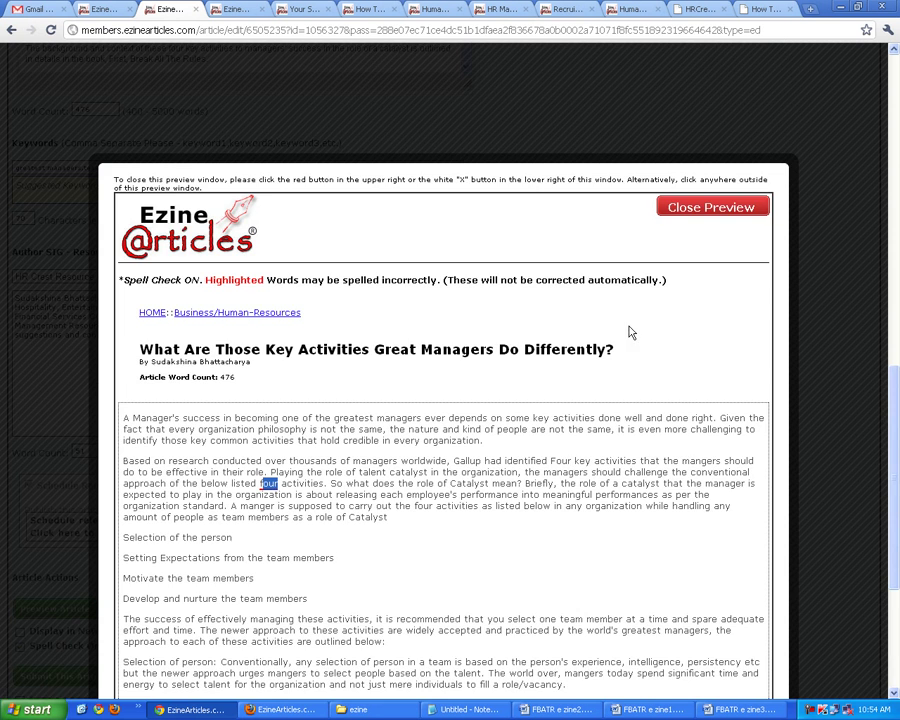
scroll(502, 526, down, 3)
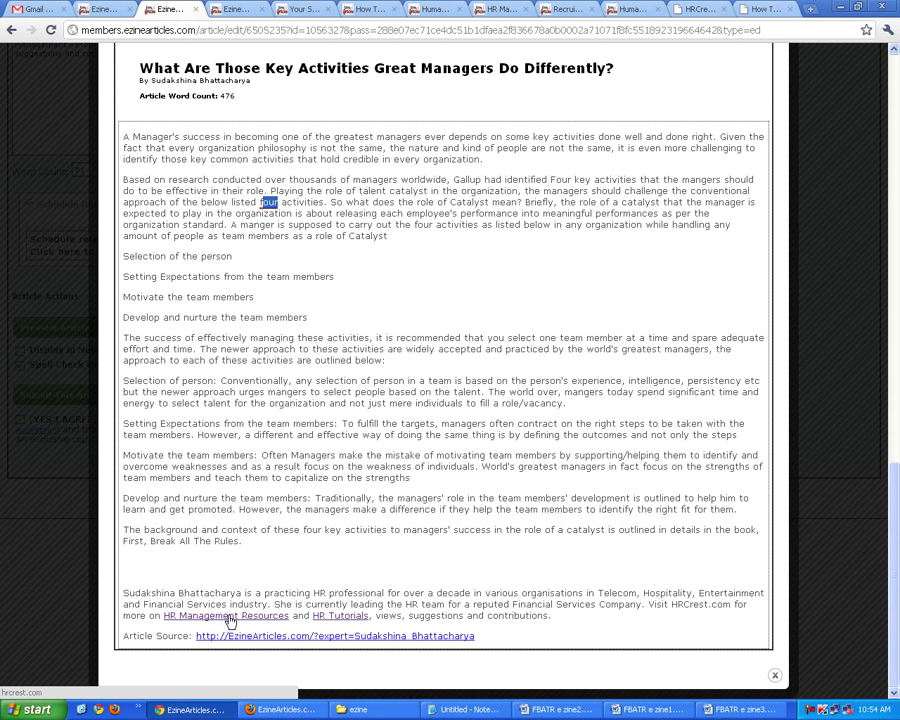
scroll(586, 323, up, 5)
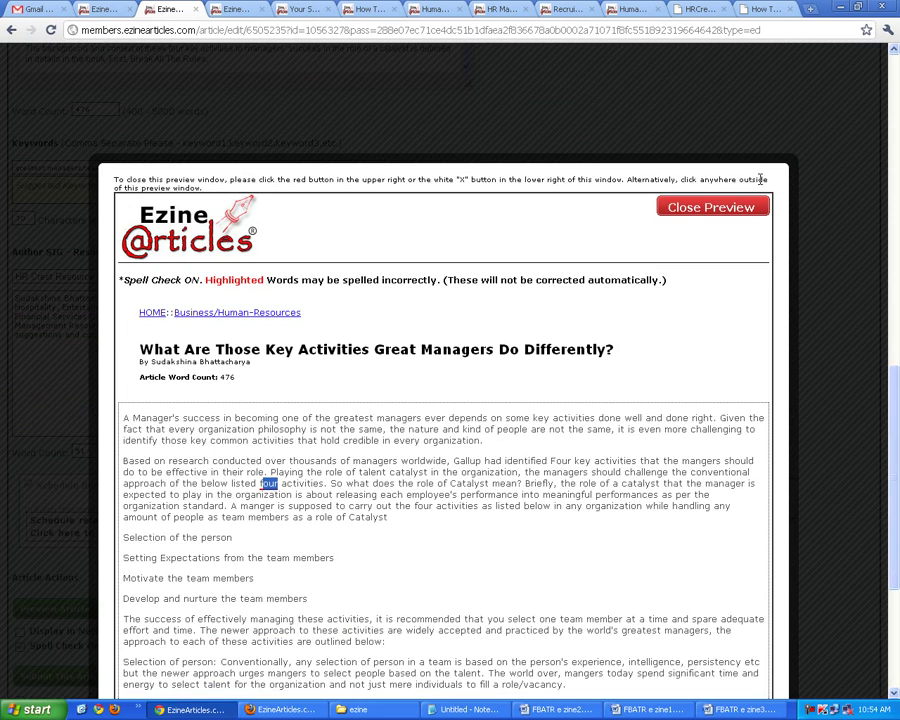
click(677, 205)
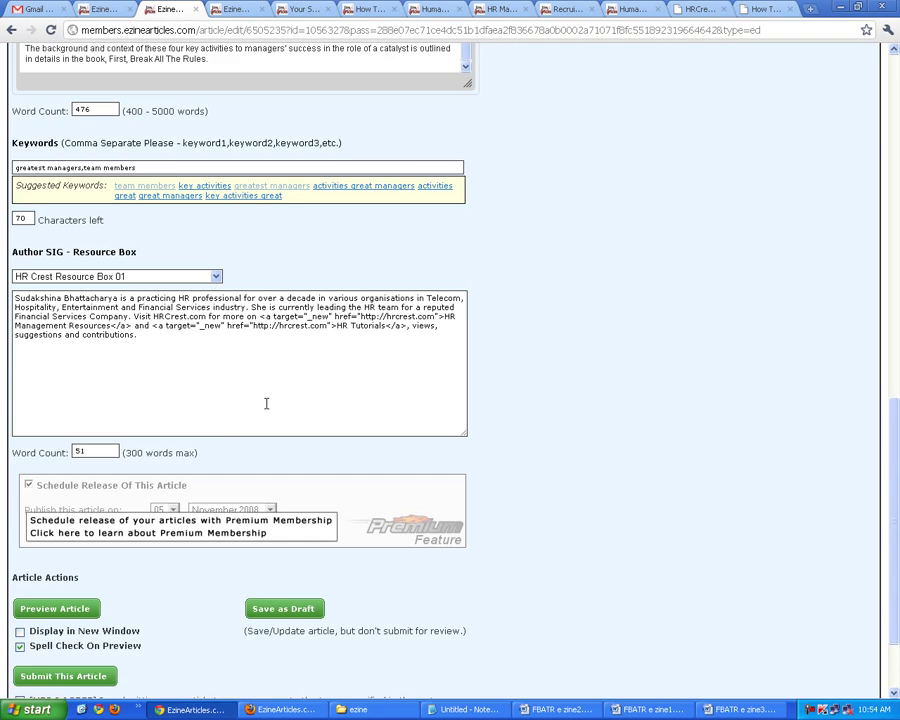
scroll(259, 404, down, 2)
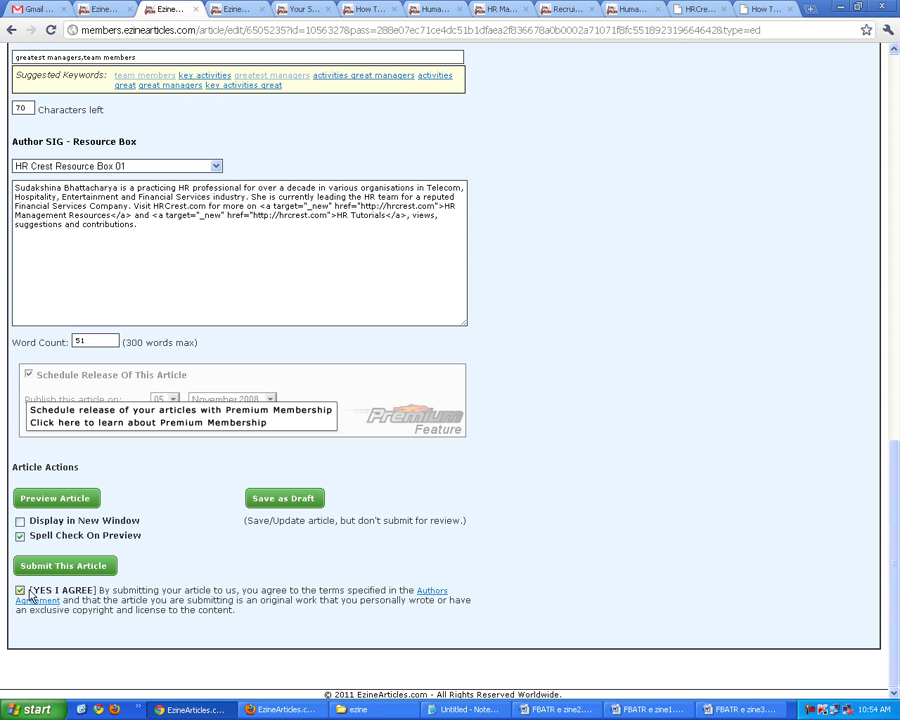
Untick YES I AGREE, return to the Author's Home, and briefly check Firefox before returning to Chrome
drag(34, 594, 96, 594)
click(20, 590)
scroll(199, 443, up, 8)
scroll(199, 443, up, 3)
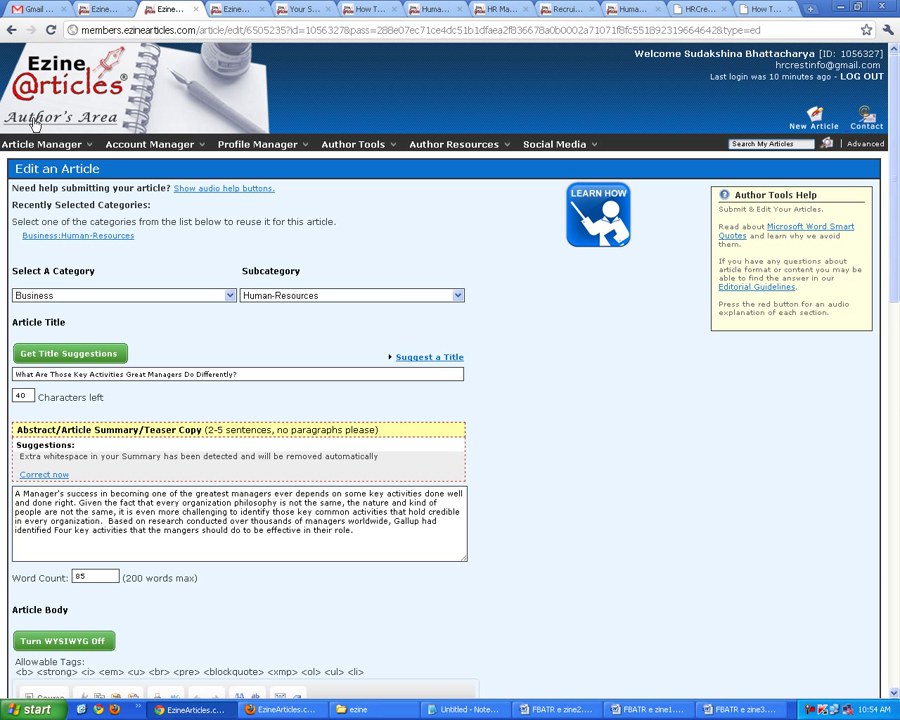
click(40, 158)
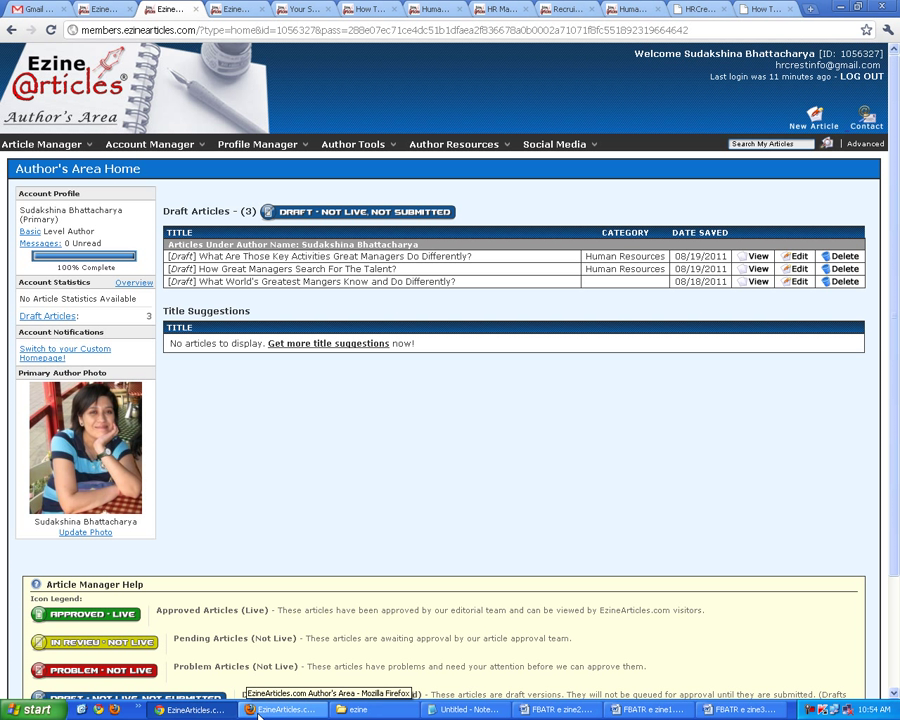
click(283, 709)
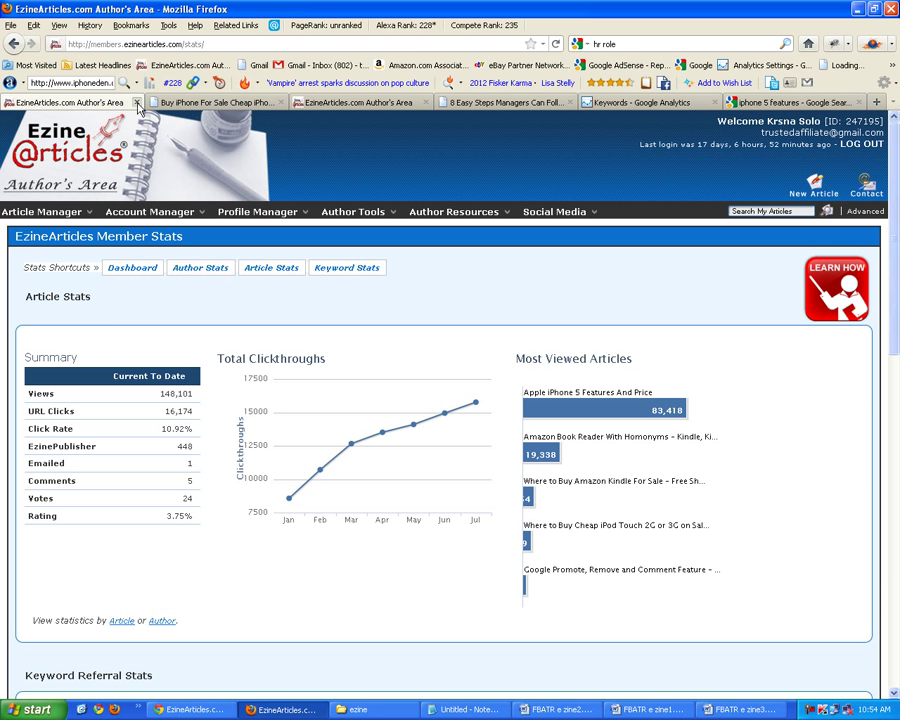
click(190, 709)
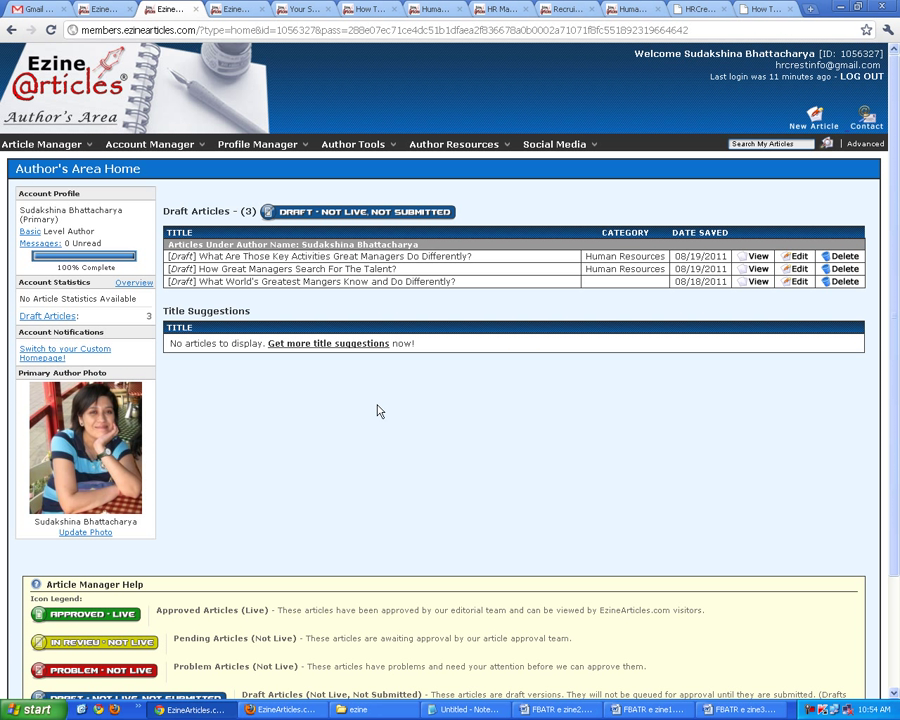